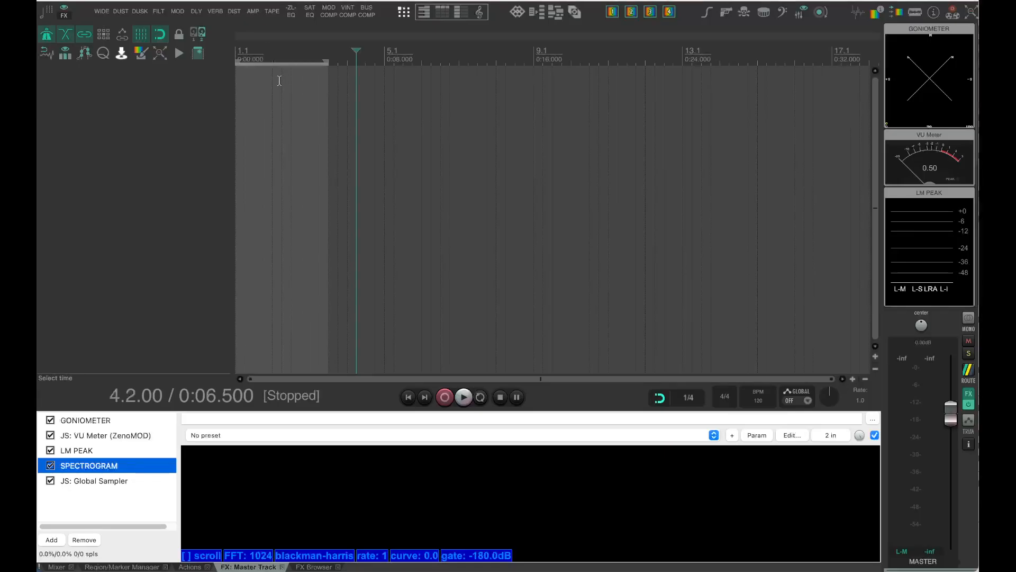
Step: Find "sword" sounds in the Adobe sample folder and place Weapon Sword Whip 01.wav on a new track at about 0.5 s
left_click(179, 53)
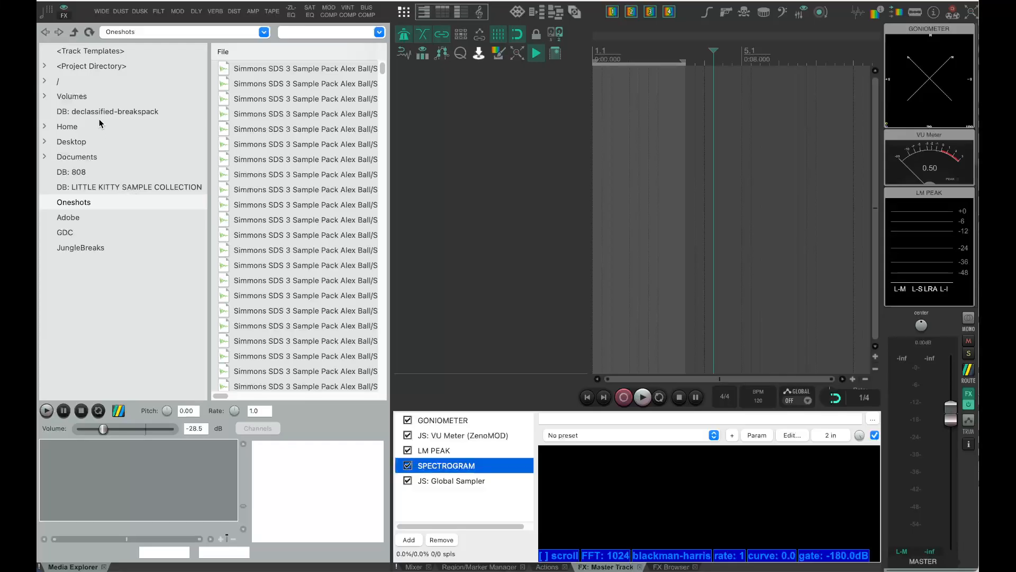
left_click(80, 218)
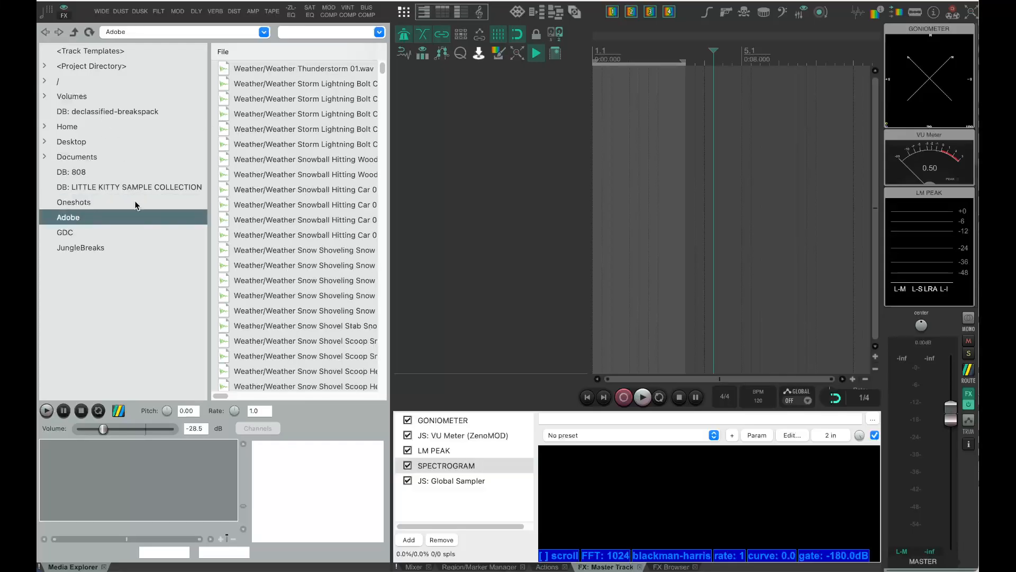
left_click(305, 32)
type("sword")
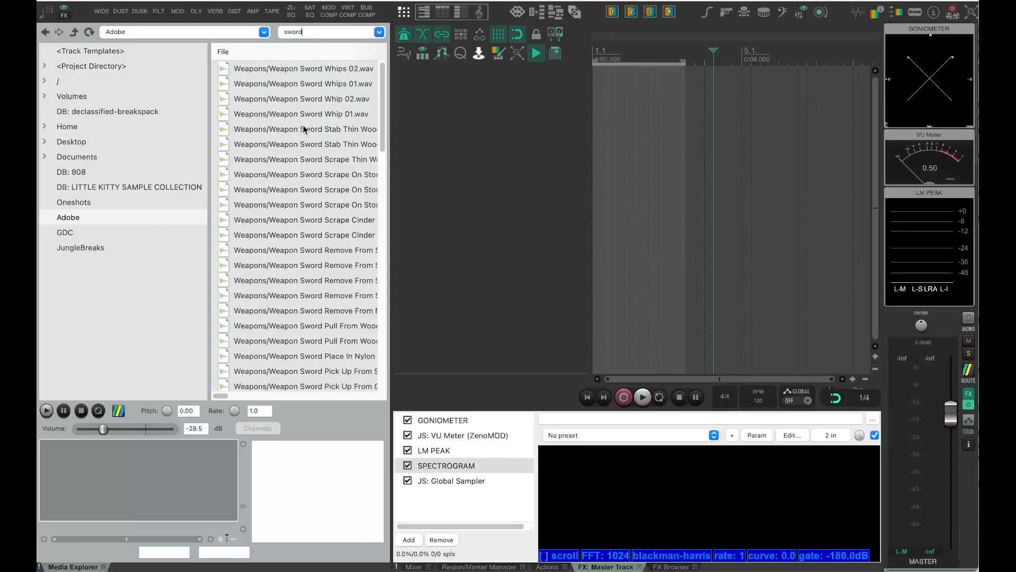
left_click(302, 129)
left_click_drag(297, 114, 600, 90)
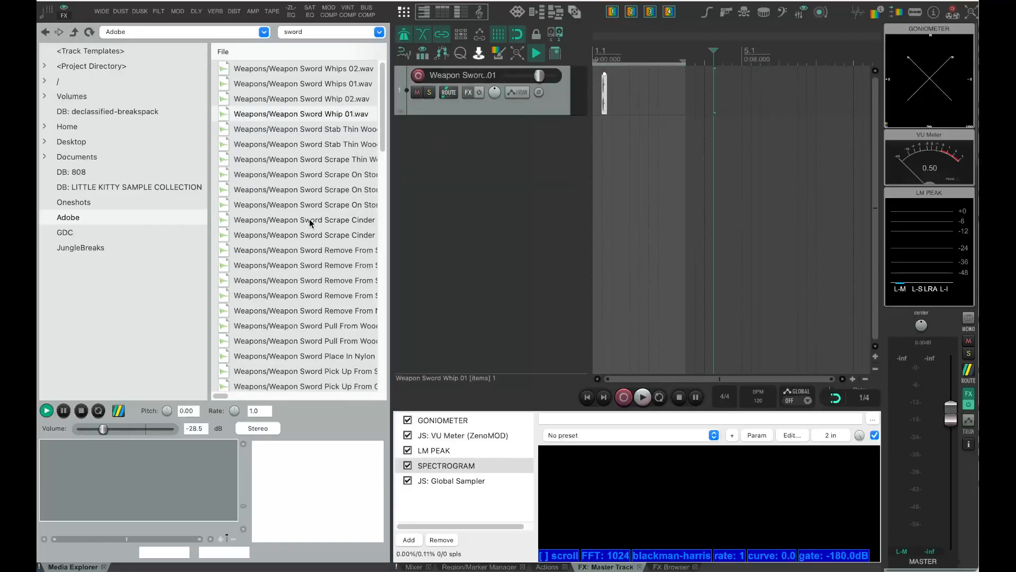
Step: Add the Weapon Sword Hit Metal Strong sample on a second track at the project start and close the media explorer
scroll(309, 220, "down", 7)
left_click(328, 291)
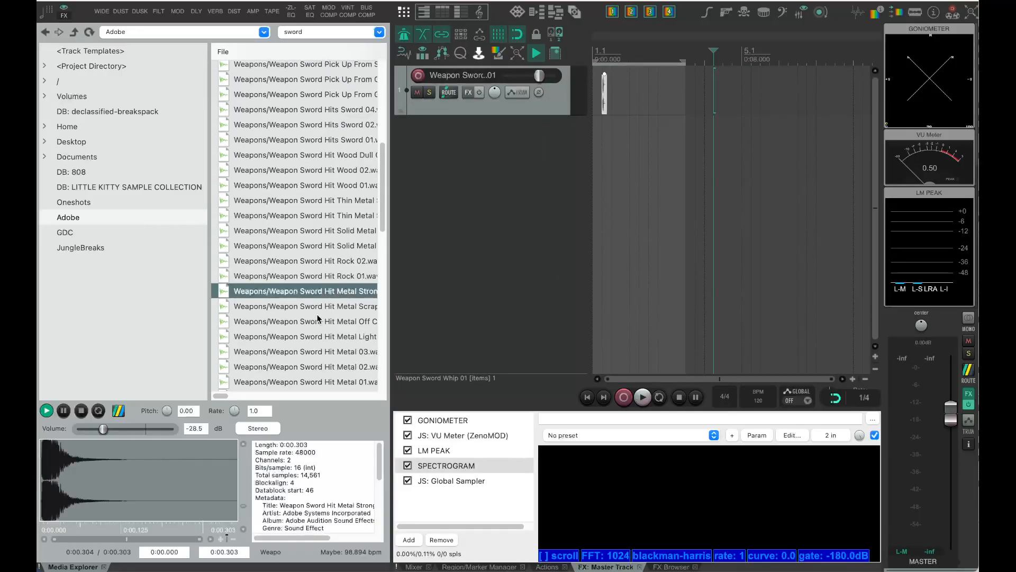
left_click_drag(321, 295, 594, 146)
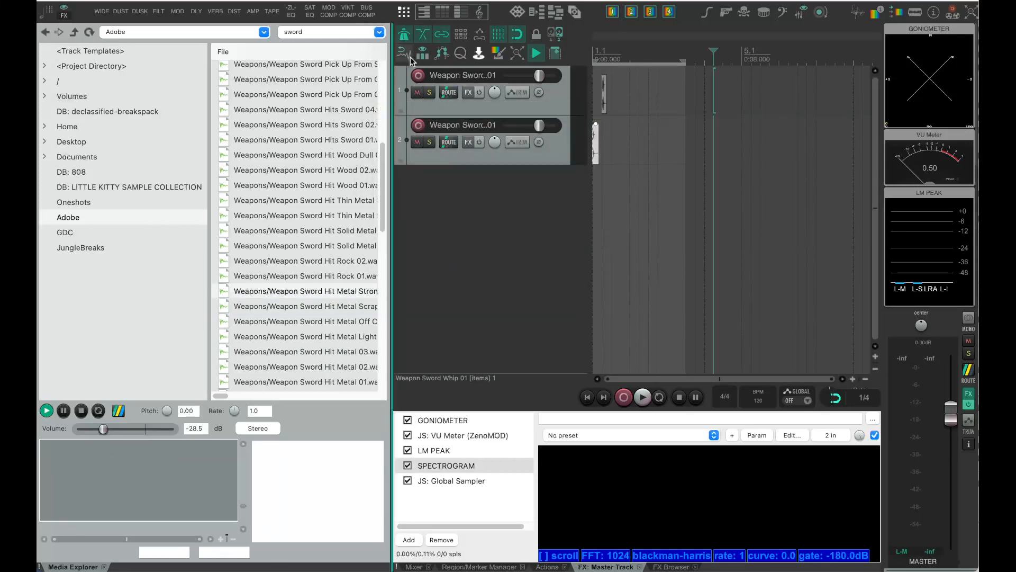
left_click(533, 52)
Step: Turn off snapping and move the sword hit item to about 0.58 s, aligning its attack with the whip's peak
scroll(277, 134, "up", 5)
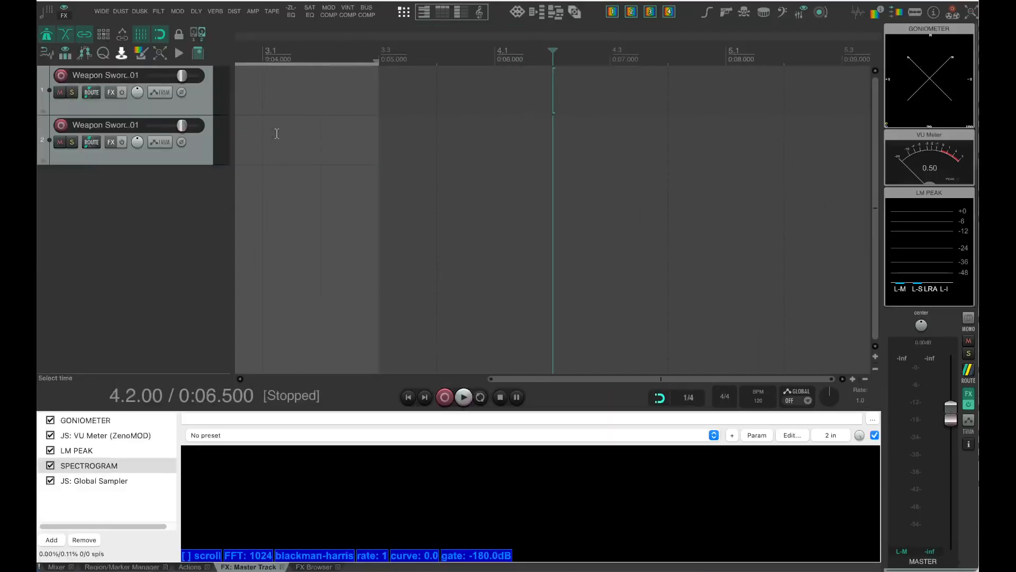
key("Home")
scroll(271, 151, "up", 4)
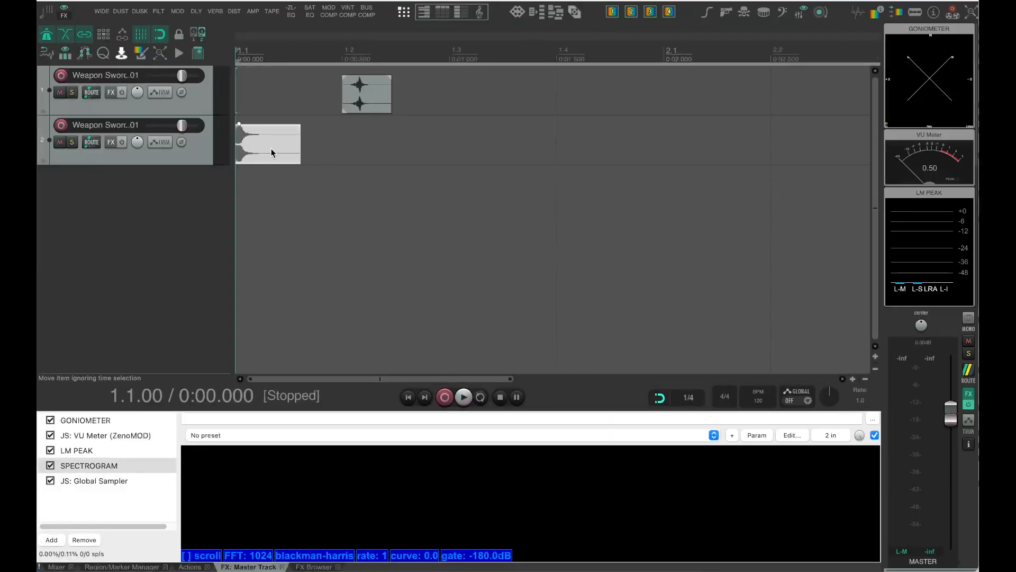
left_click(158, 36)
left_click_drag(269, 157, 391, 156)
scroll(355, 133, "up", 1)
scroll(355, 133, "up", 5)
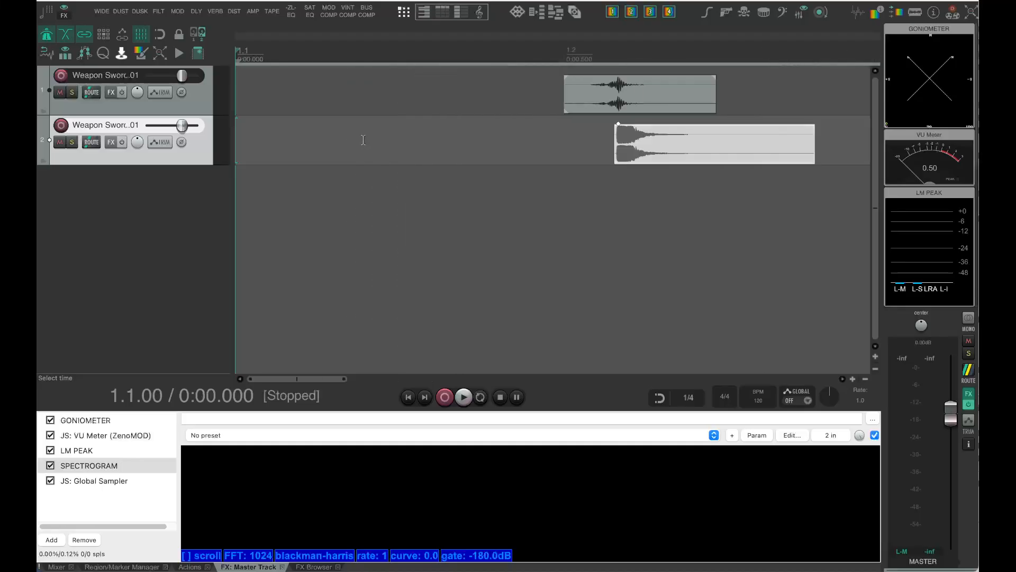
Step: Play back the layered whip and hit items to check their timing
scroll(514, 133, "right", 5)
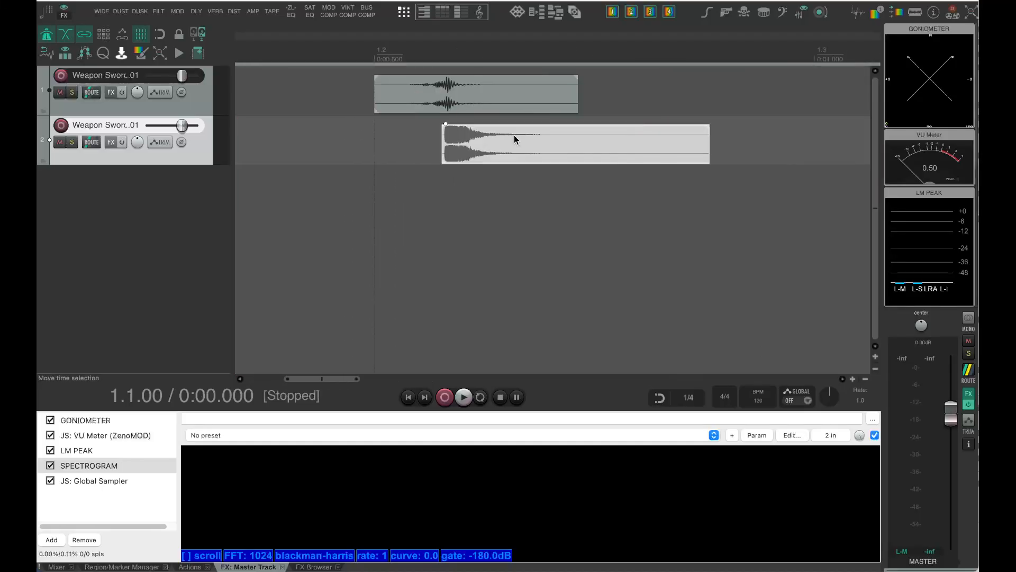
left_click(400, 50)
key("space")
key("space")
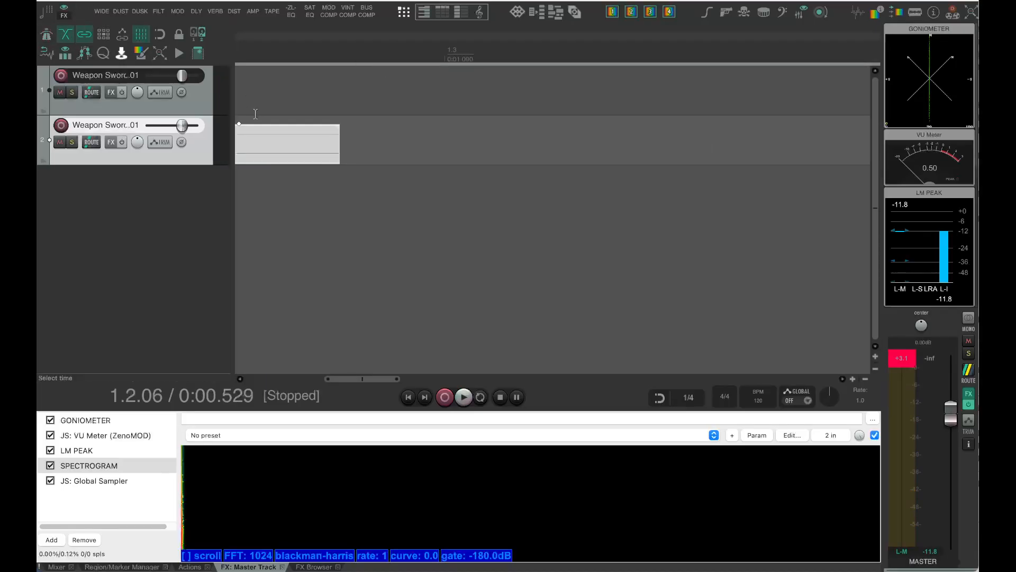
scroll(313, 130, "left", 6)
scroll(512, 127, "up", 4)
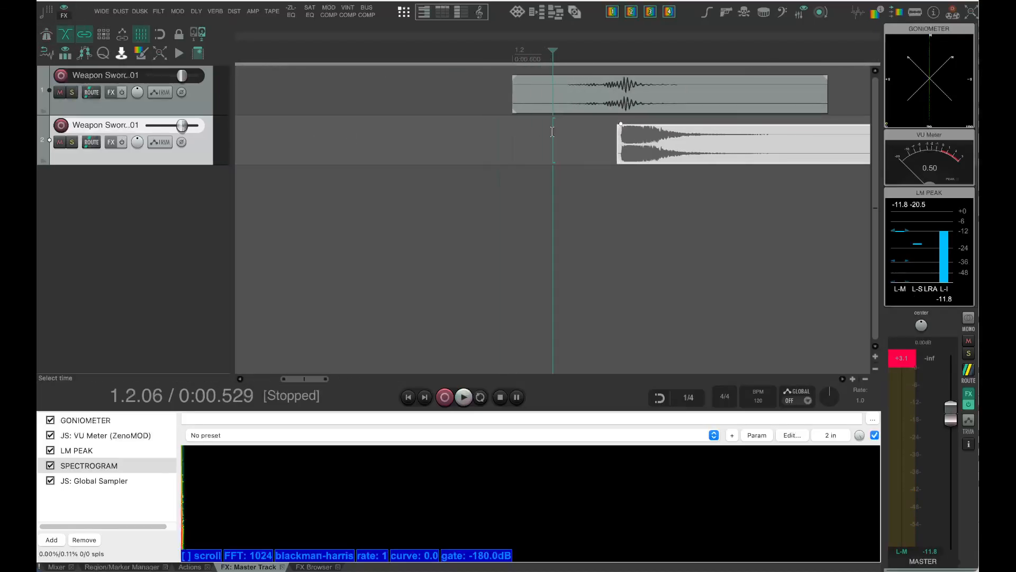
key("space")
key("space")
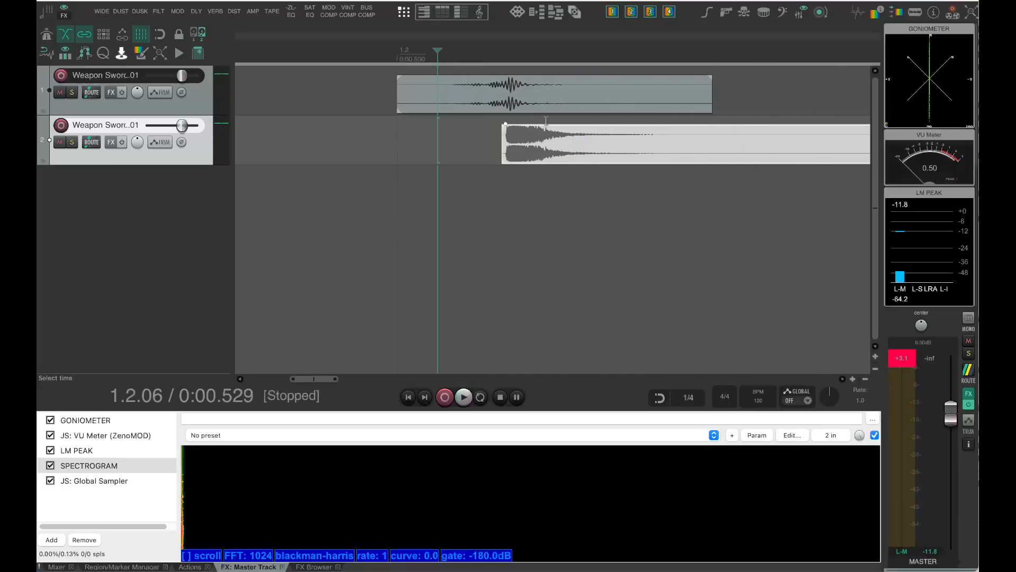
scroll(542, 116, "down", 8)
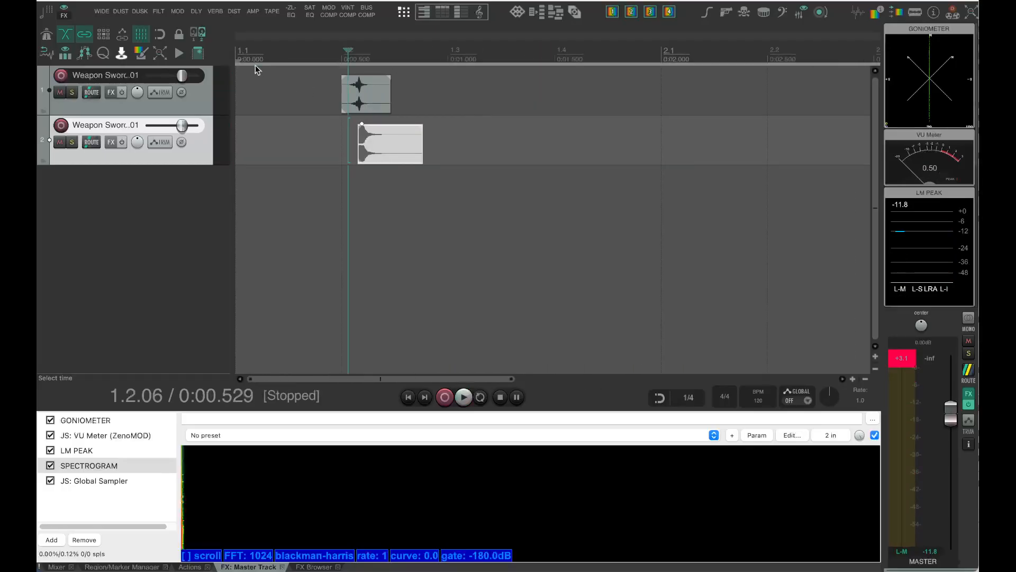
Step: Try splitting the sword whip item at about 0.556 s and moving its second piece earlier, and undo both edits
left_click(353, 97)
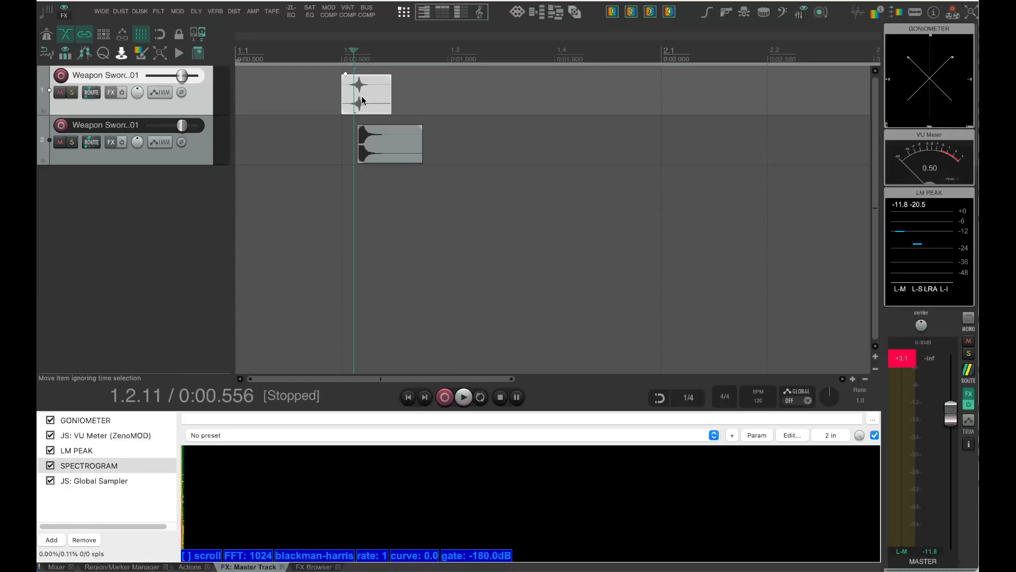
key("s")
left_click_drag(368, 102, 311, 100)
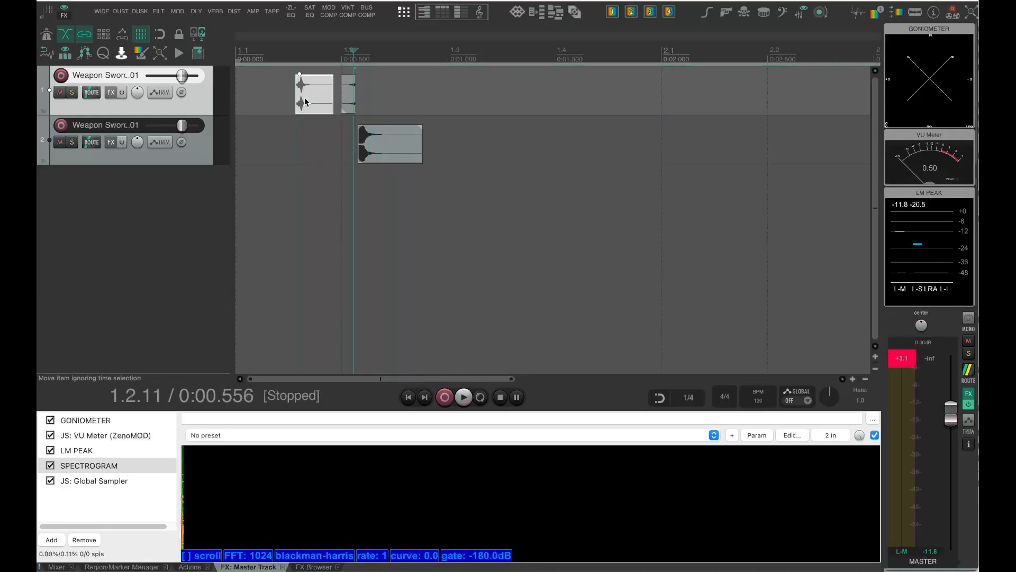
key("super+z")
key("super+z")
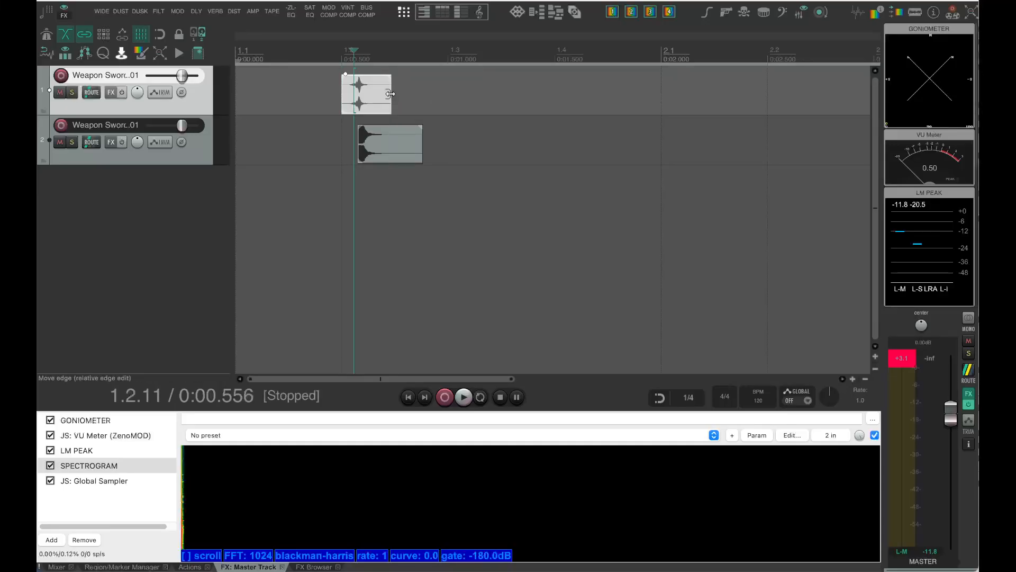
Step: Try extending the sword whip item's end to about 1.6 s as a loop, and undo the extension
left_click(390, 94)
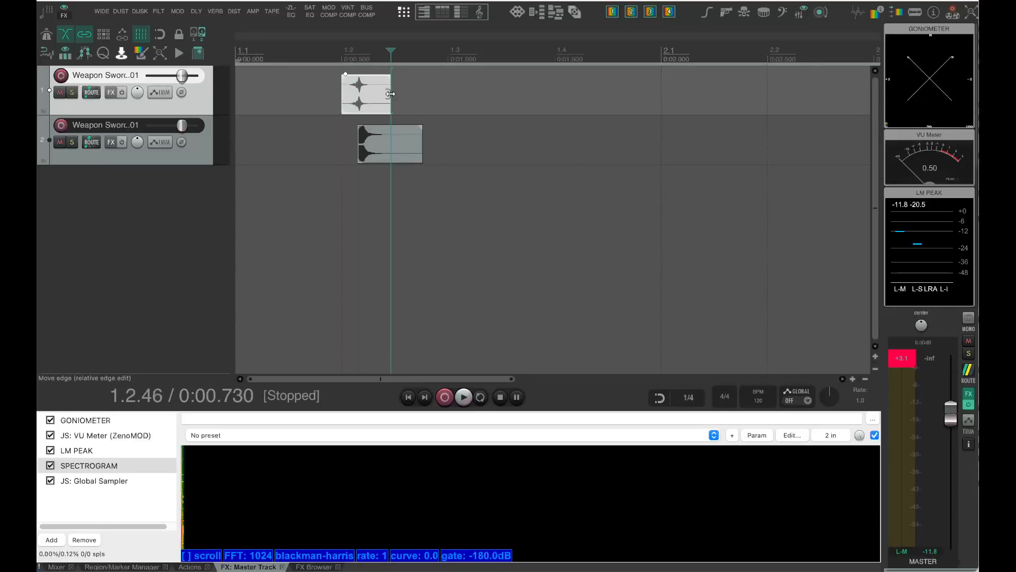
left_click_drag(390, 94, 581, 104)
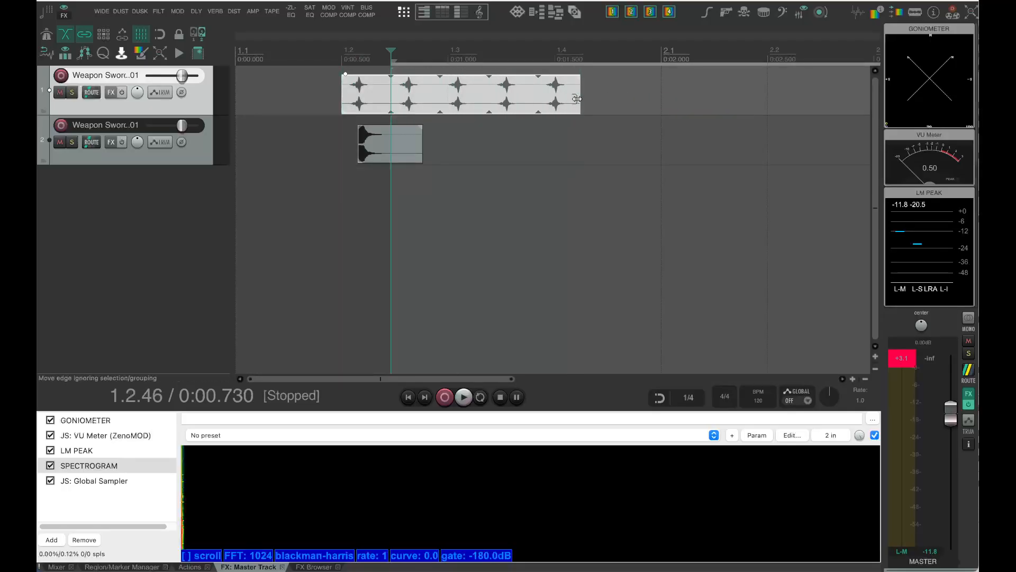
key("super+z")
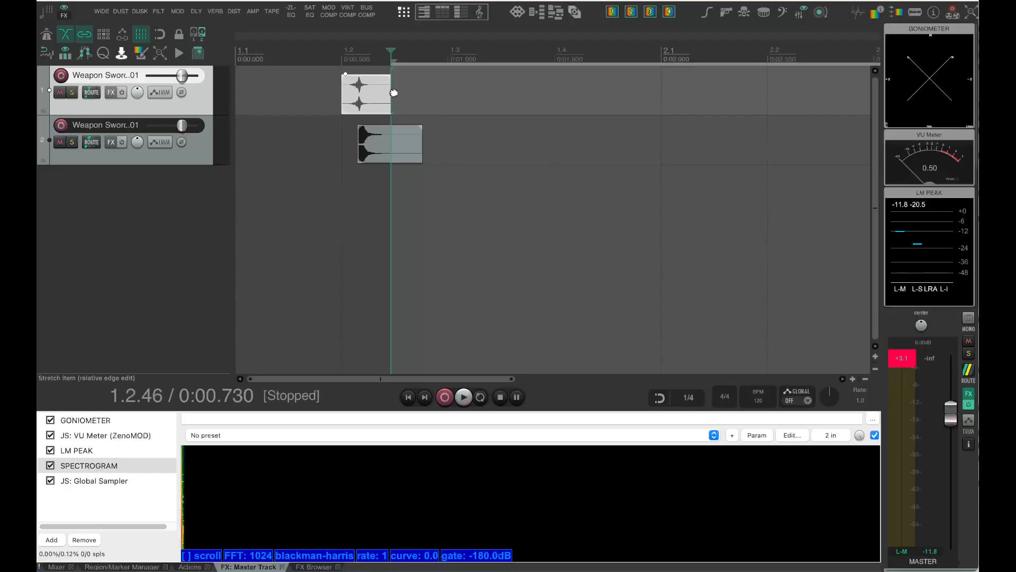
Step: Try time-stretching the sword whip item to a rate of about 0.119, play it back, and undo the stretch
left_click_drag(391, 93, 754, 95)
left_click(440, 96)
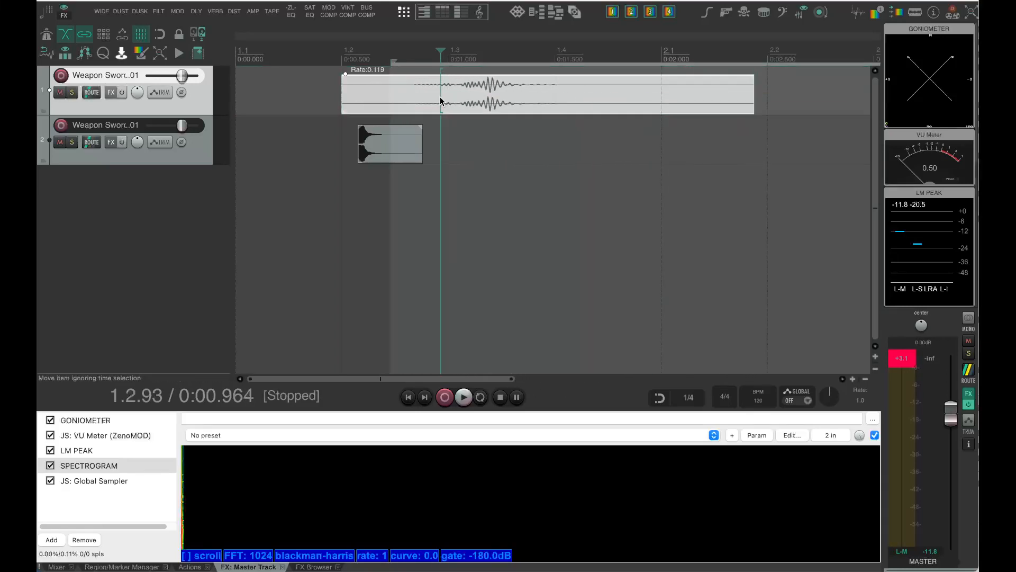
key("space")
key("space")
key("space")
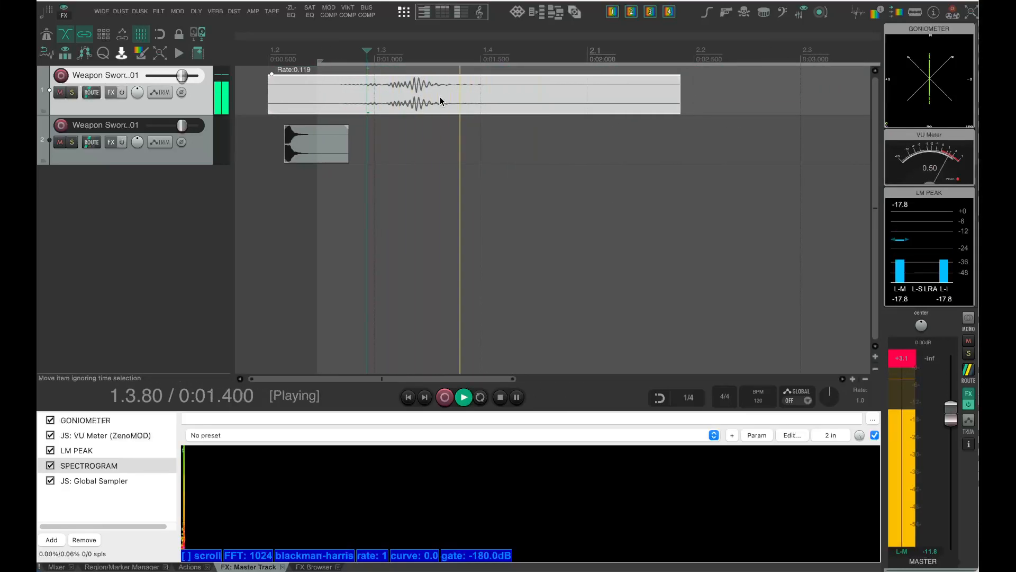
key("space")
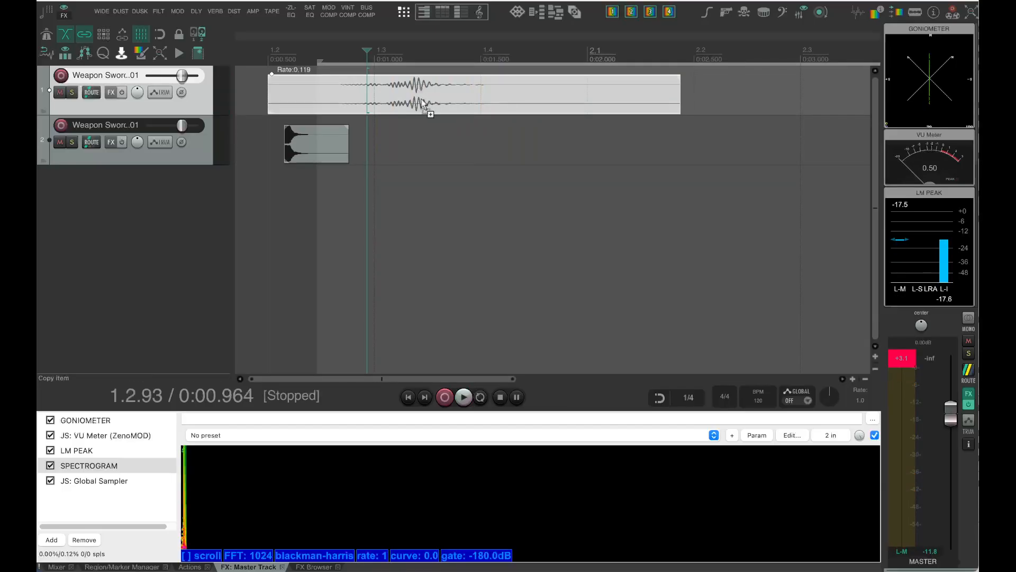
key("super+z")
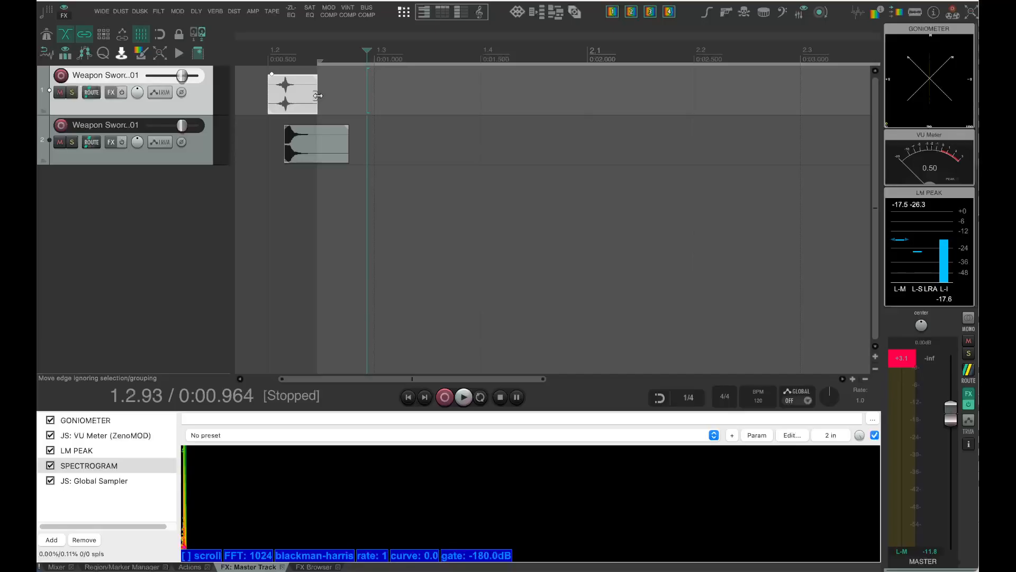
Step: Try compressing the sword whip item to about two thirds of its length, play it back, and undo the change
left_click_drag(317, 95, 301, 94)
key("space")
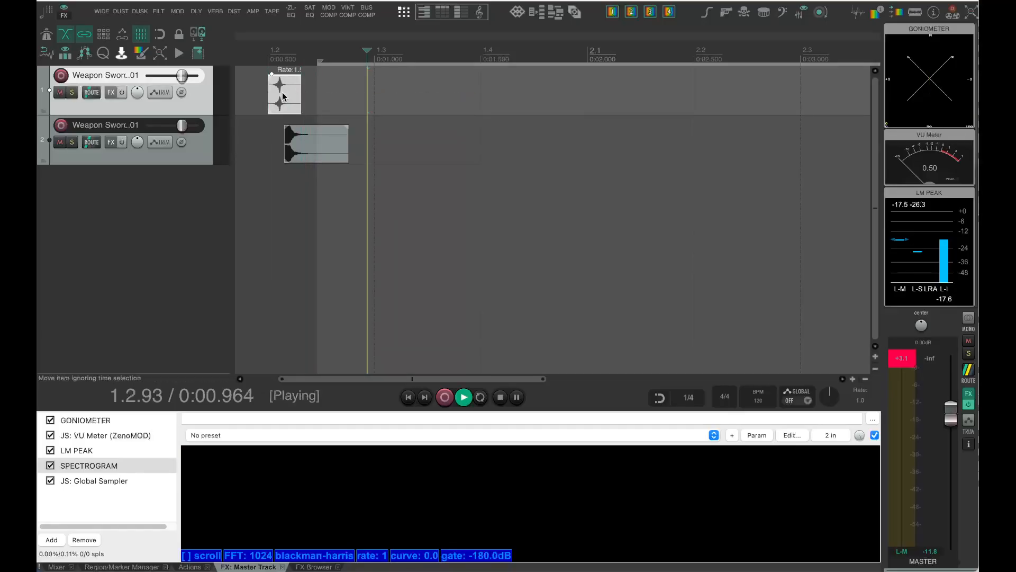
key("space")
left_click(253, 82)
key("space")
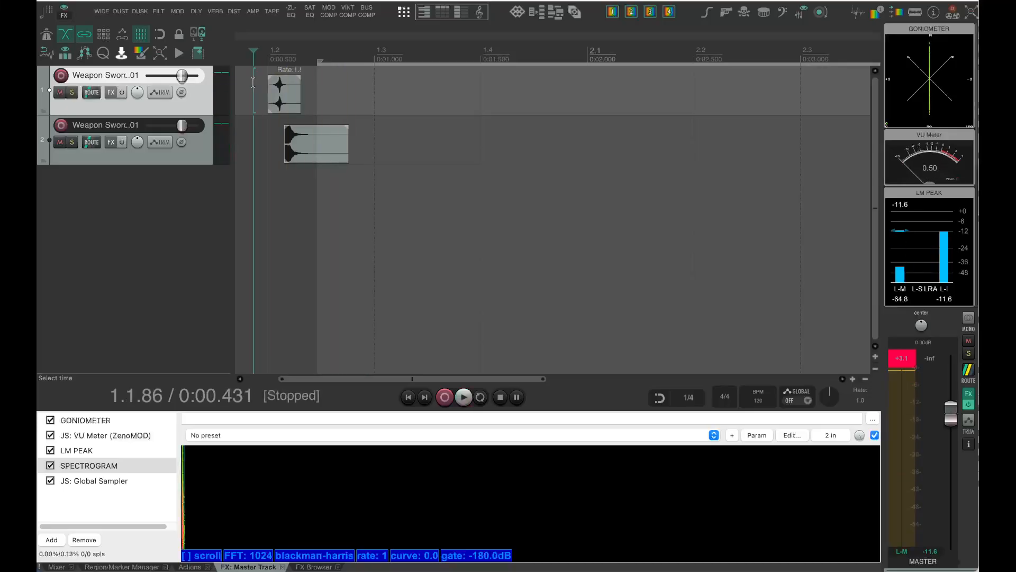
key("ctrl+z")
key("ctrl+z")
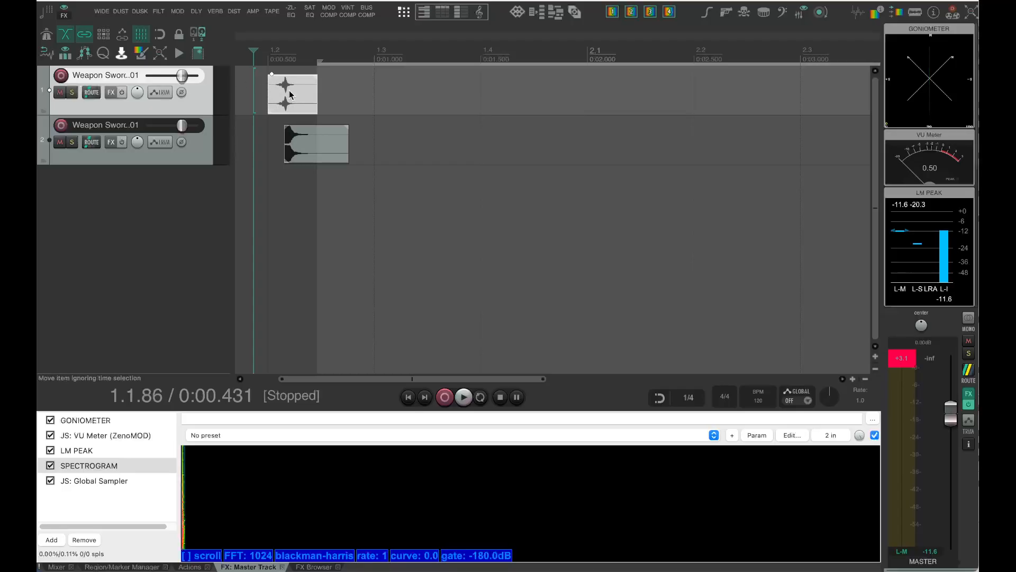
Step: Time-stretch the sword whip item to a rate of about 0.134 and play it back from about 0.77 s
left_click_drag(319, 90, 636, 98)
left_click(326, 85)
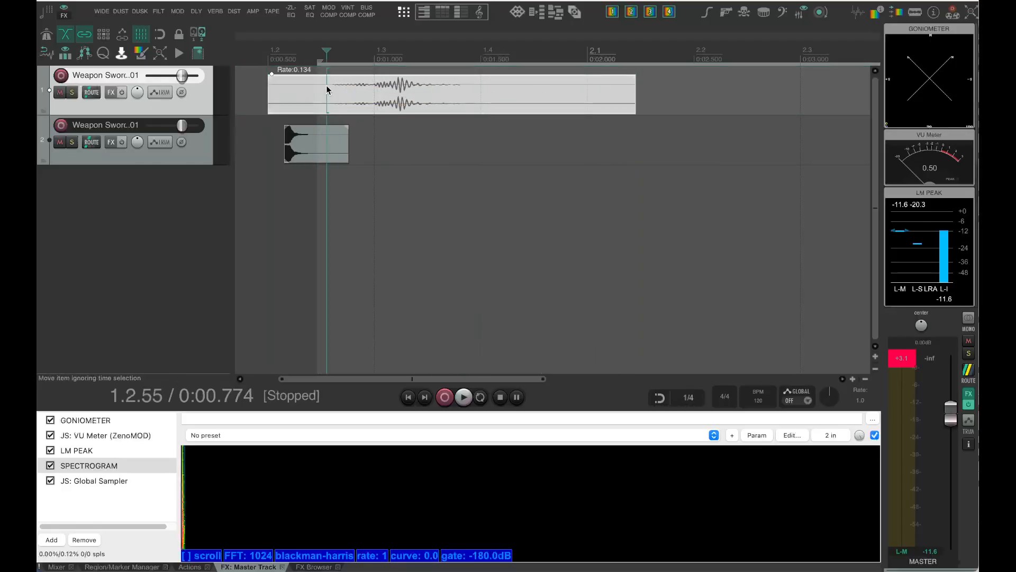
key("space")
key("space")
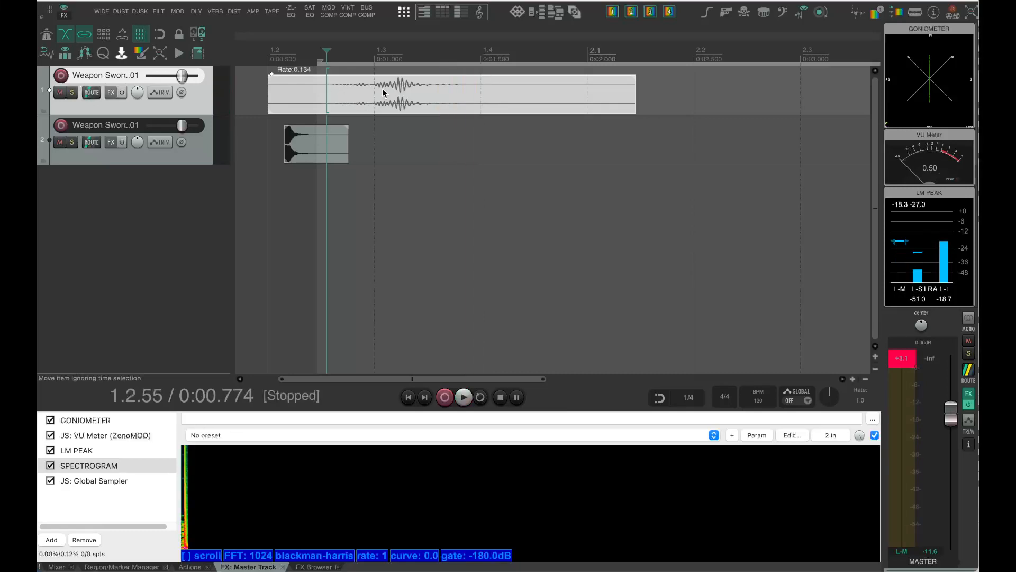
Step: Open the stretched whip item's properties and dock the properties window below the arrangement
double_click(412, 97)
left_click_drag(558, 111, 297, 39)
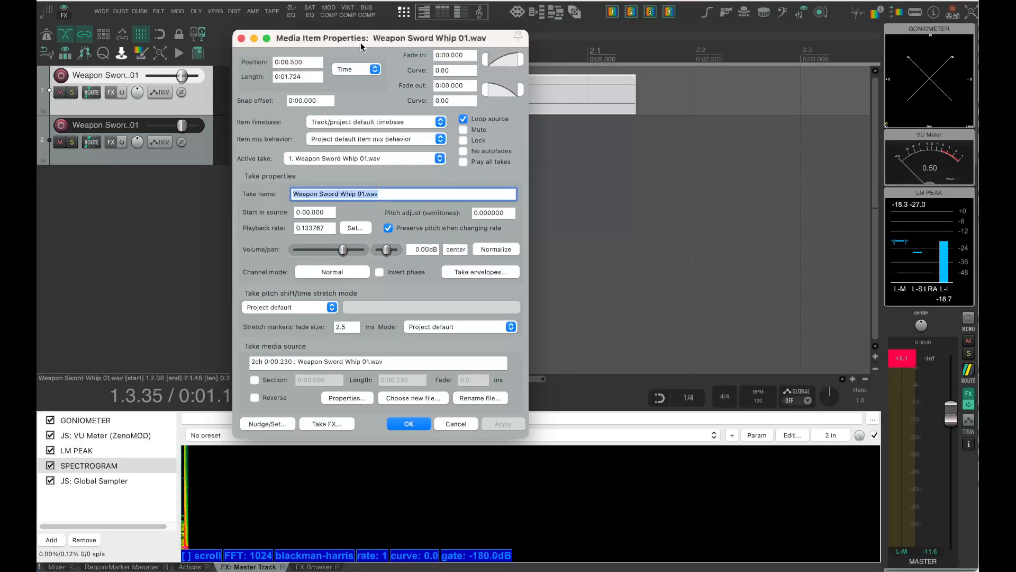
right_click(368, 101)
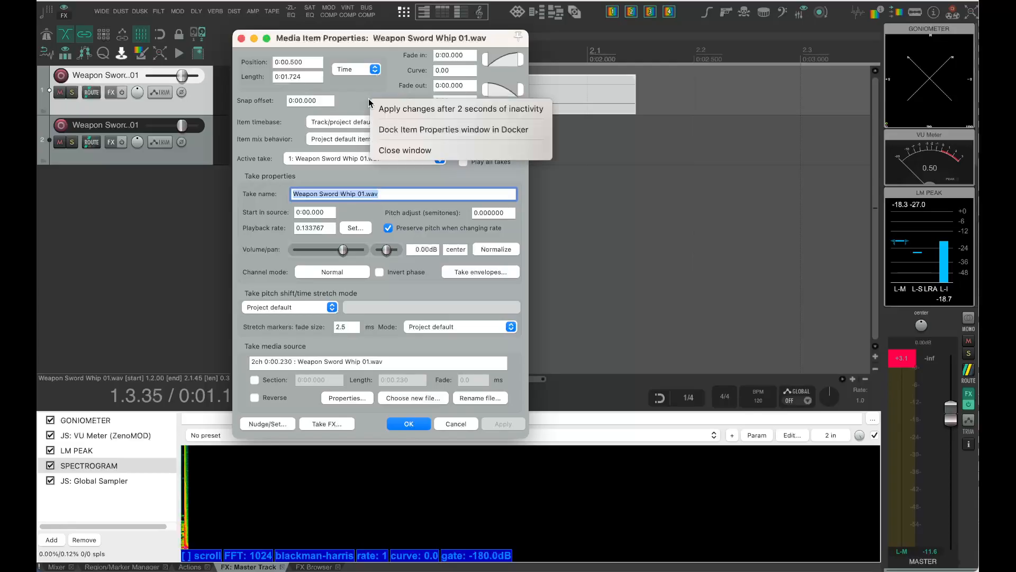
left_click(398, 129)
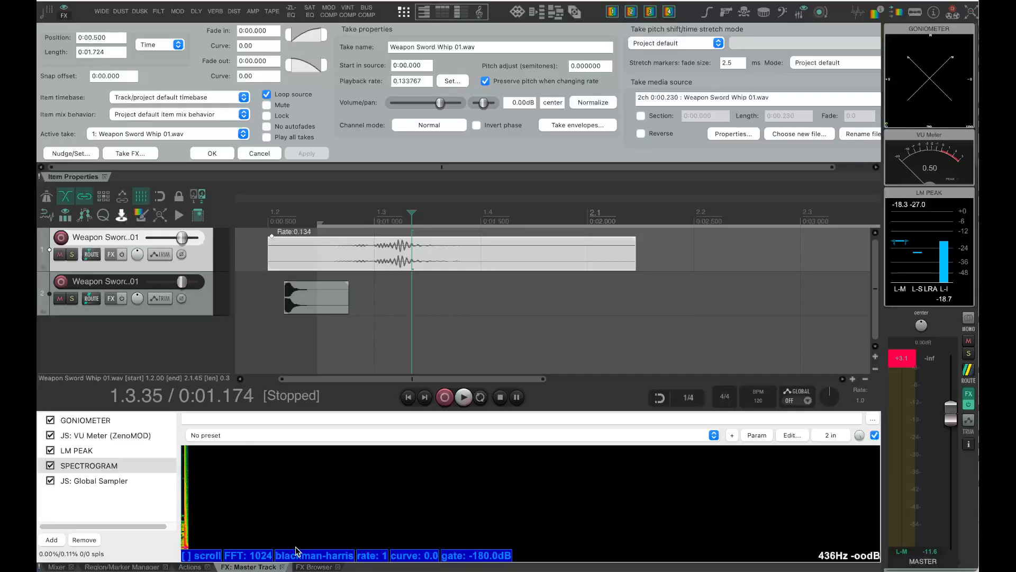
left_click_drag(296, 551, 293, 545)
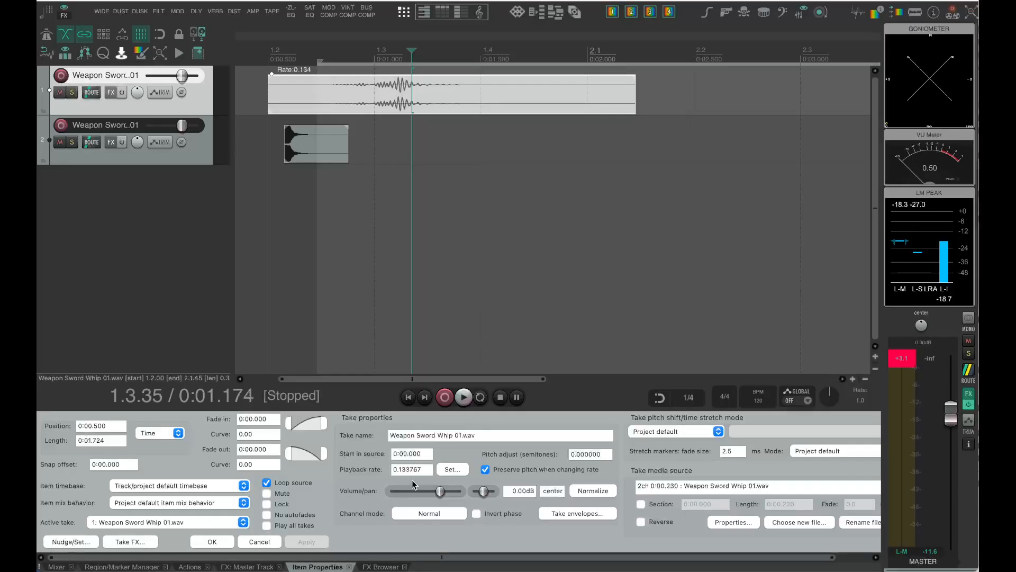
Step: Undock the item properties window and set the whip take's pitch shift/time stretch mode to Rrreeeaaa
left_click_drag(319, 567, 329, 294)
left_click_drag(386, 43, 564, 41)
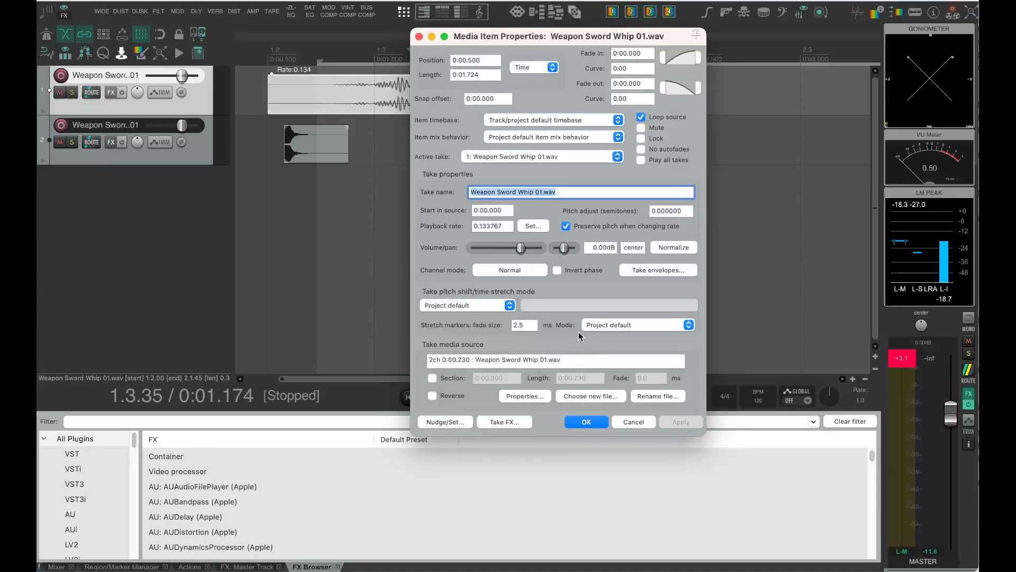
left_click(460, 307)
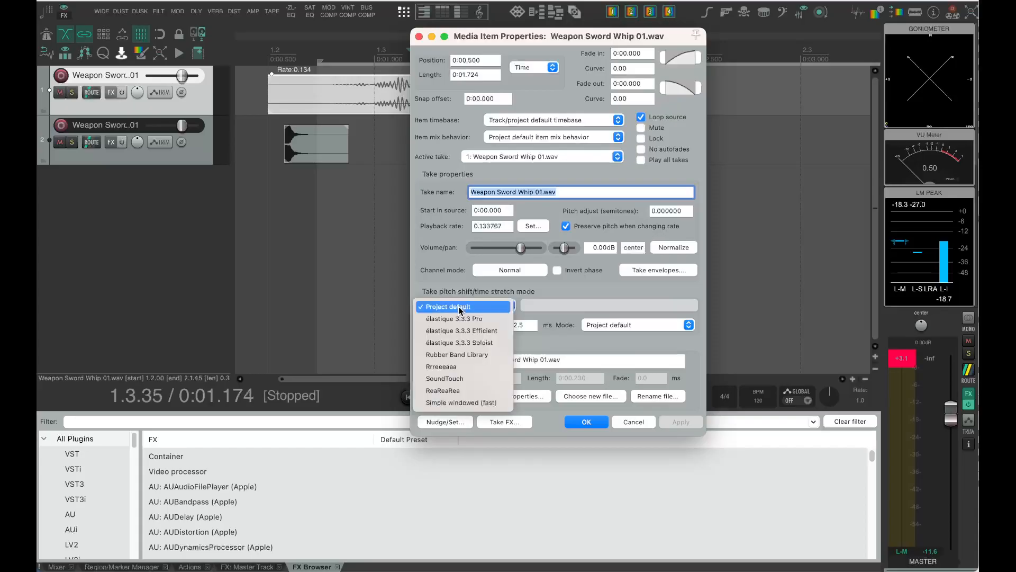
left_click(468, 367)
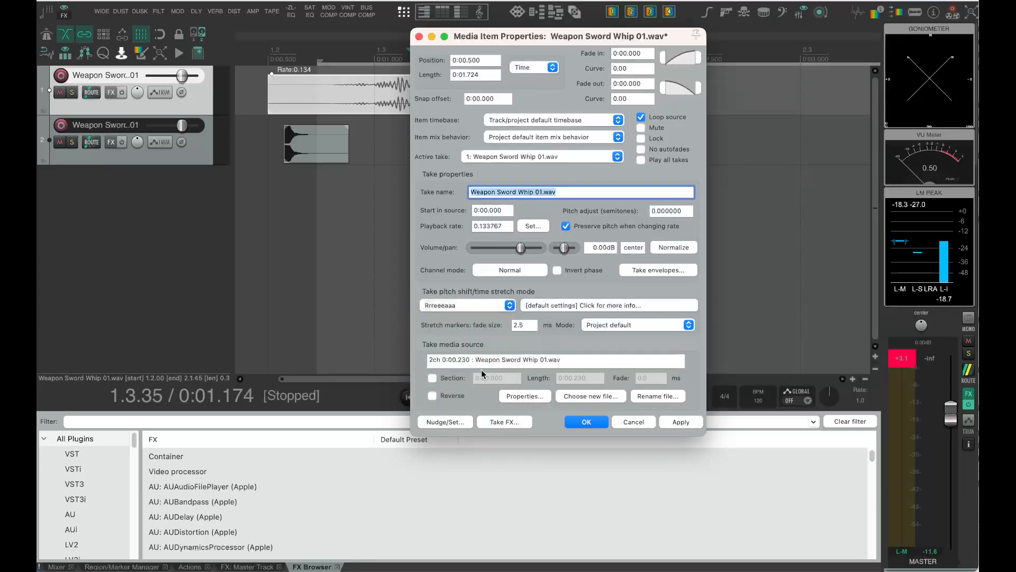
left_click(678, 422)
Step: Play back the stretched whip item from about 0.73 s to audition the Rrreeeaaa algorithm
left_click(316, 42)
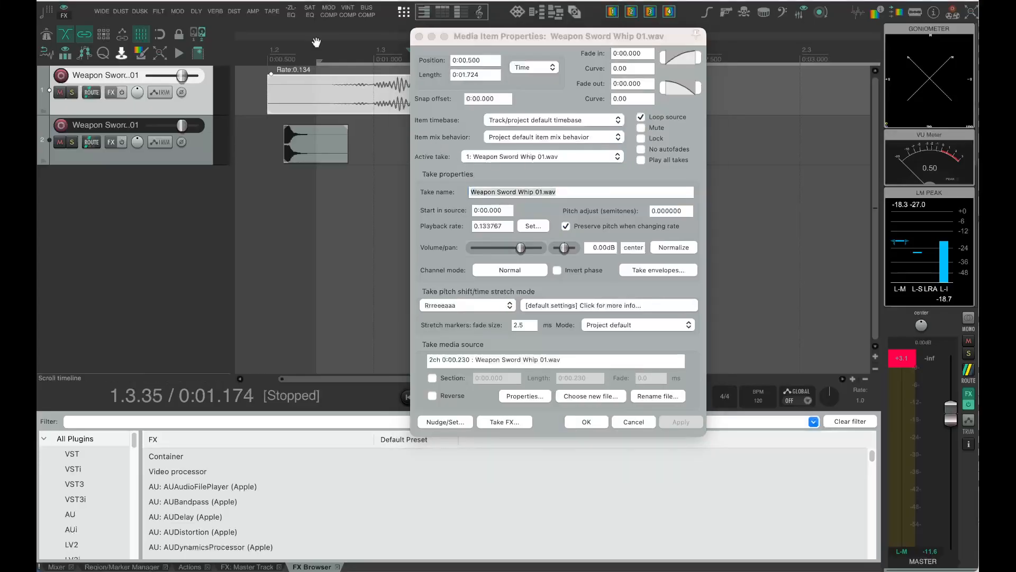
left_click(316, 42)
key("space")
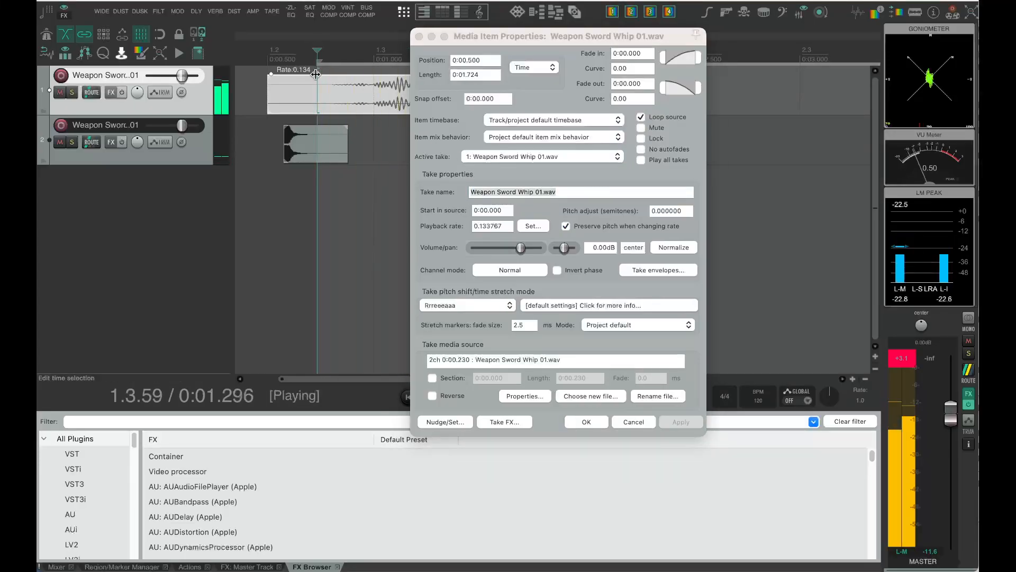
key("space")
key("space")
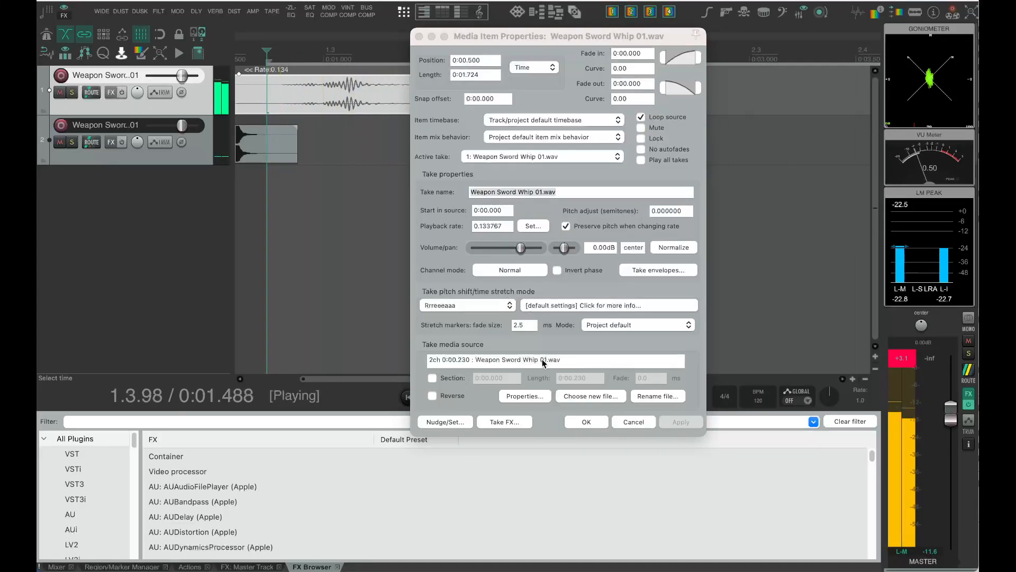
key("space")
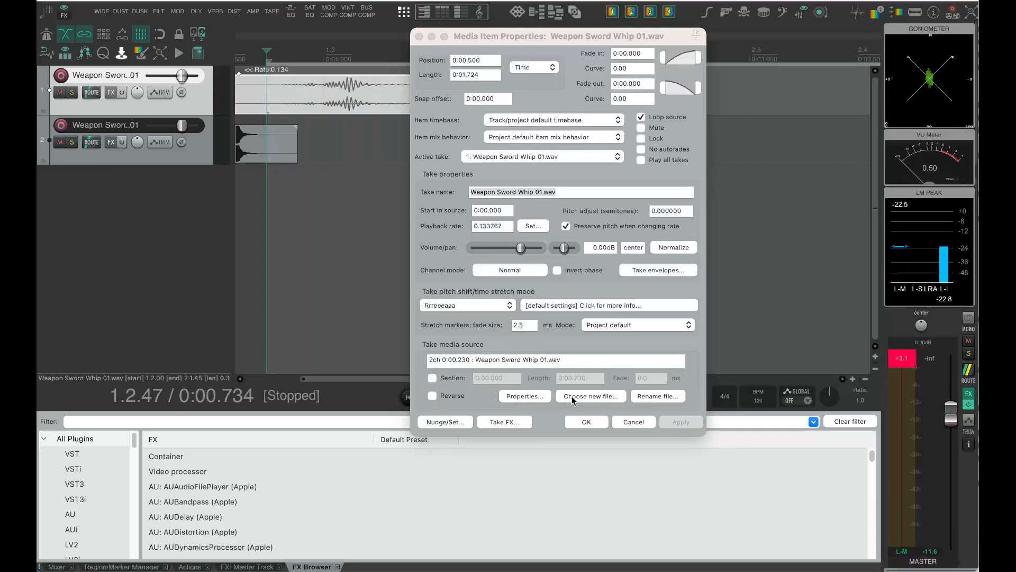
Step: Set the whip take's pitch shift/time stretch mode to Rubber Band Library, close the properties, and play it back
left_click(471, 310)
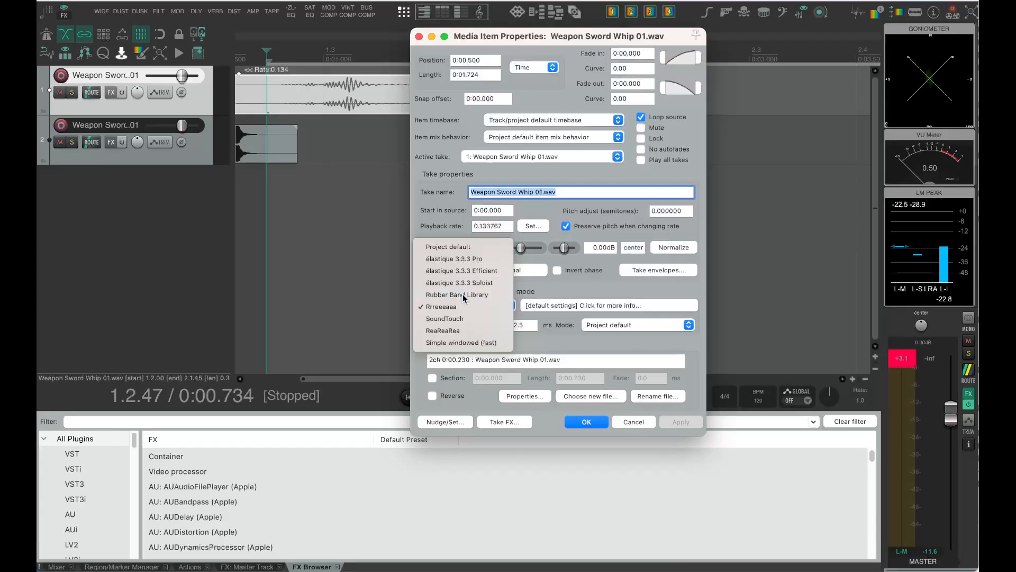
left_click(464, 295)
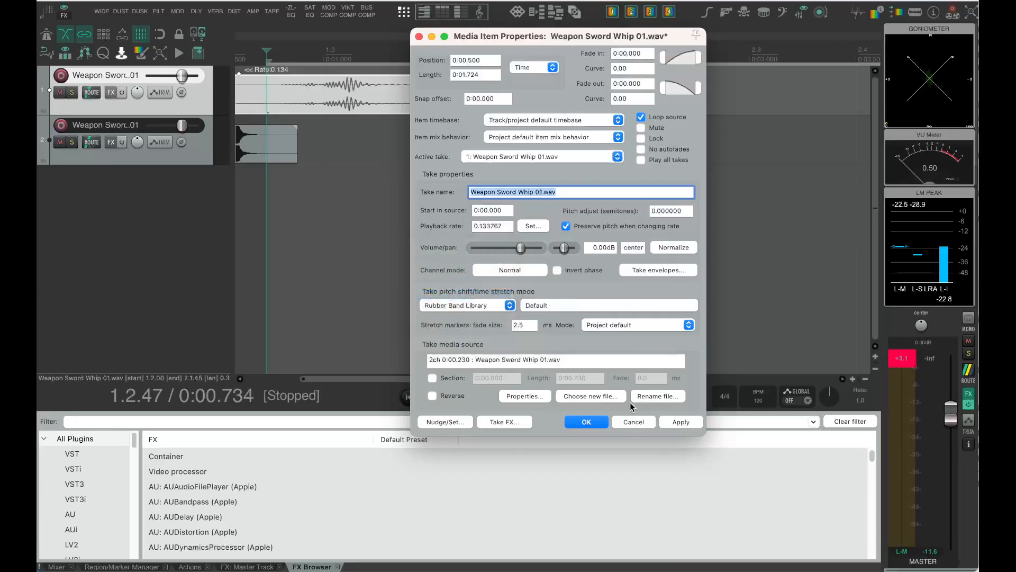
left_click(601, 423)
key("space")
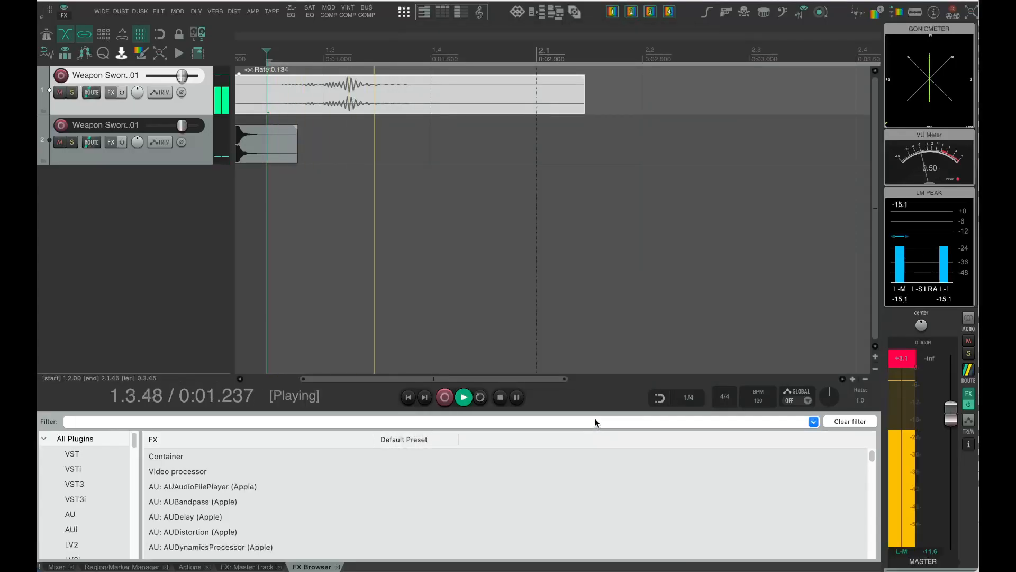
key("space")
key("space")
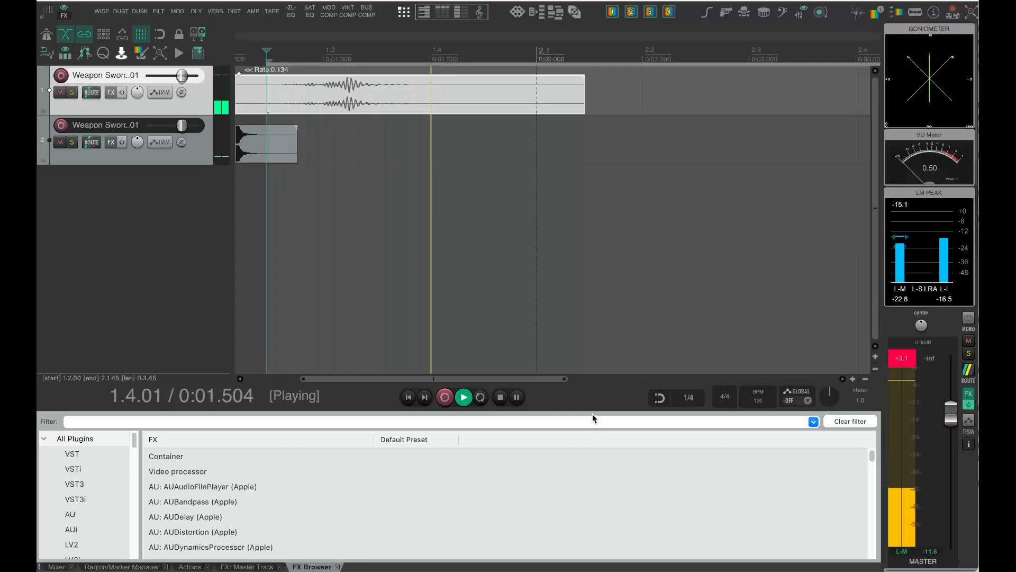
key("space")
Step: Undo the stretch mode changes and the time-stretch of the sword whip item
scroll(376, 180, "down", 3)
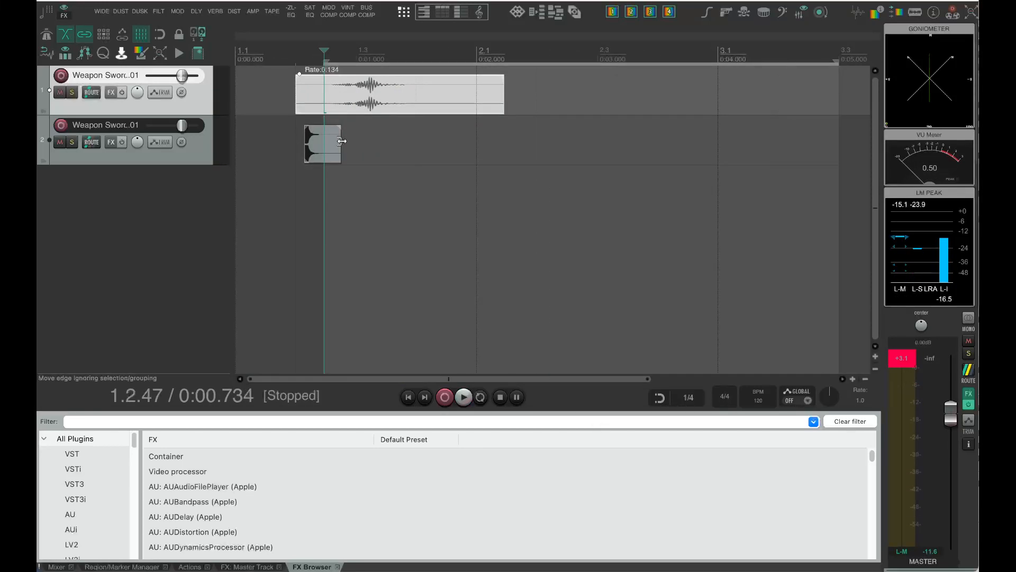
left_click(395, 134)
key("super+z")
key("super+z")
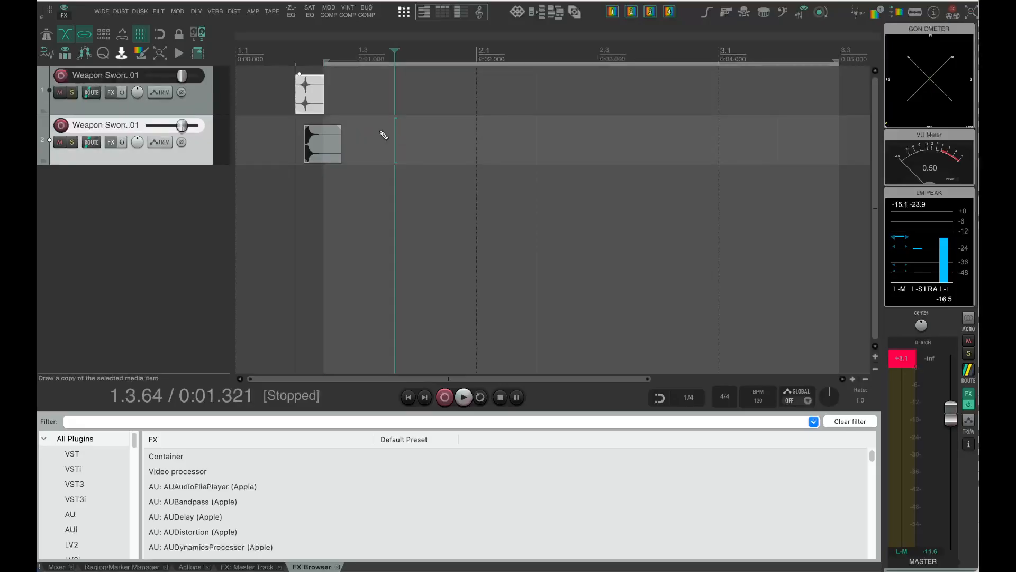
Step: Increase the height of the sword whip track to make its waveform larger
scroll(312, 105, "up", 3)
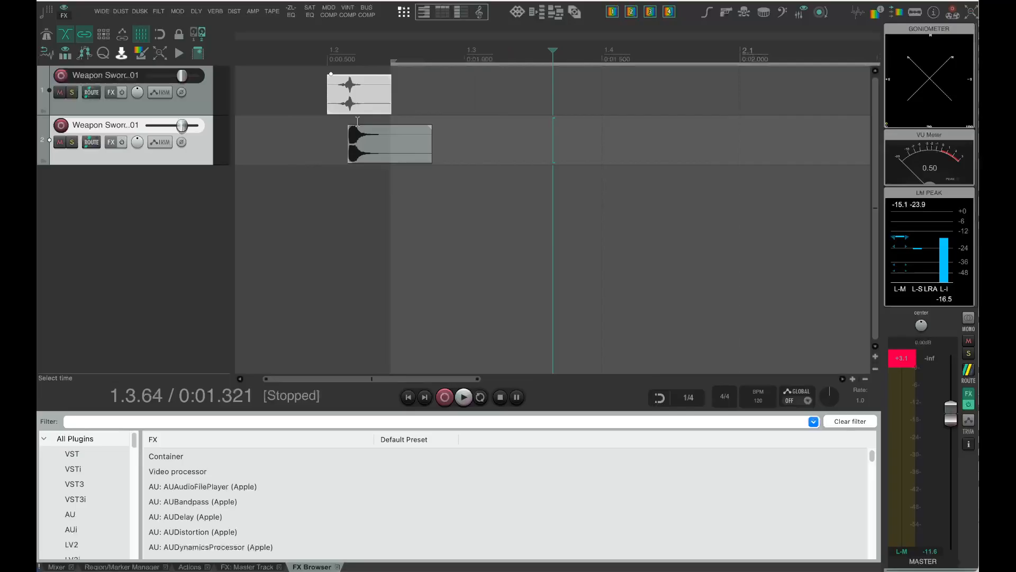
scroll(357, 120, "up", 1)
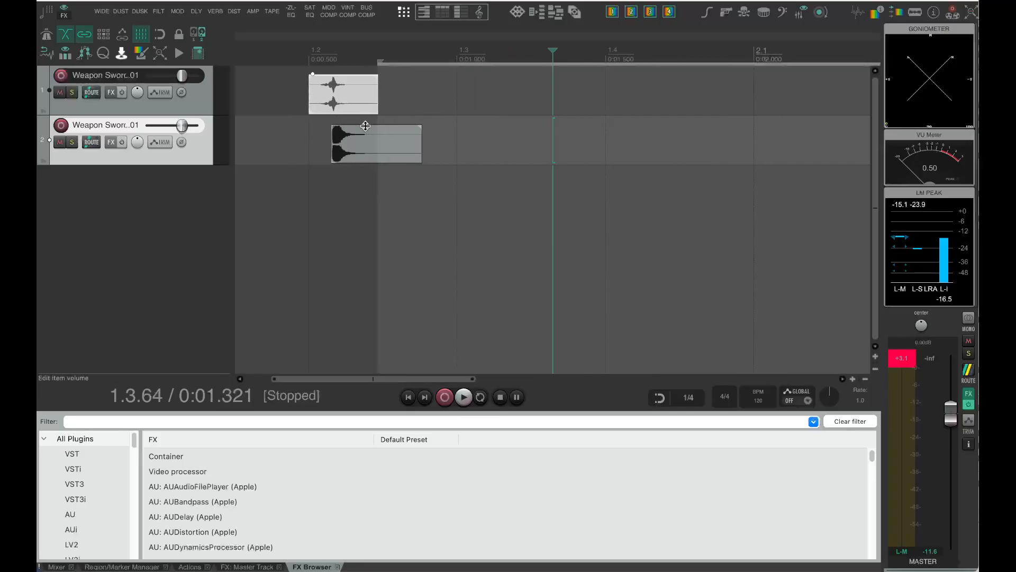
left_click(340, 109)
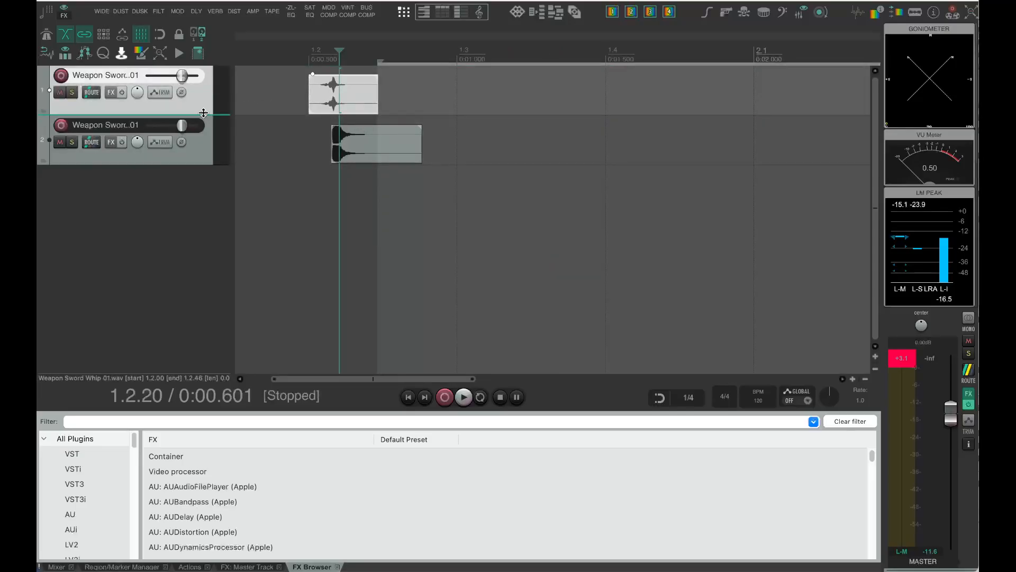
left_click_drag(203, 109, 203, 143)
scroll(270, 106, "up", 2)
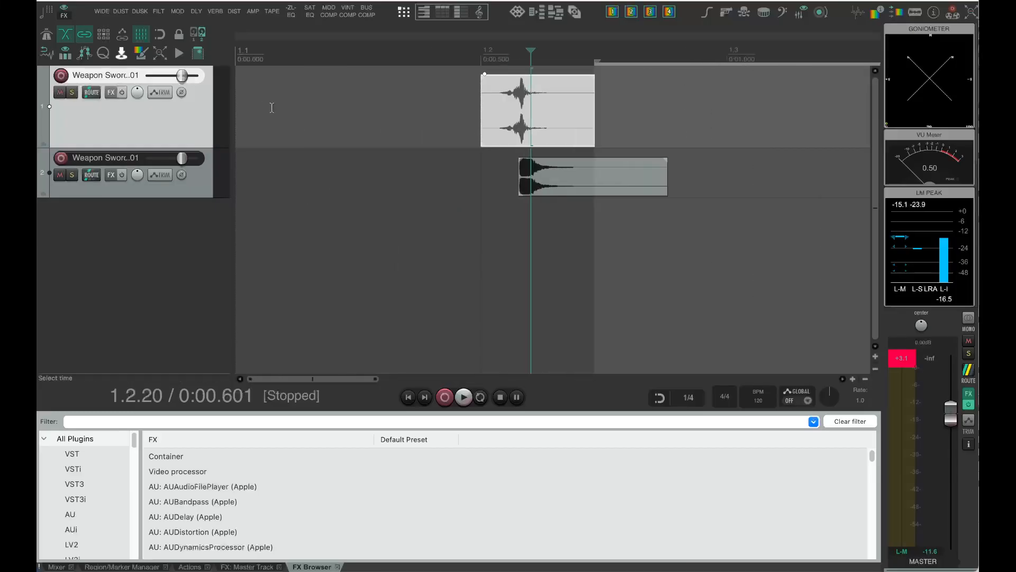
Step: Open the sword whip track's envelope list and activate the Volume and Pan envelopes
left_click(161, 91)
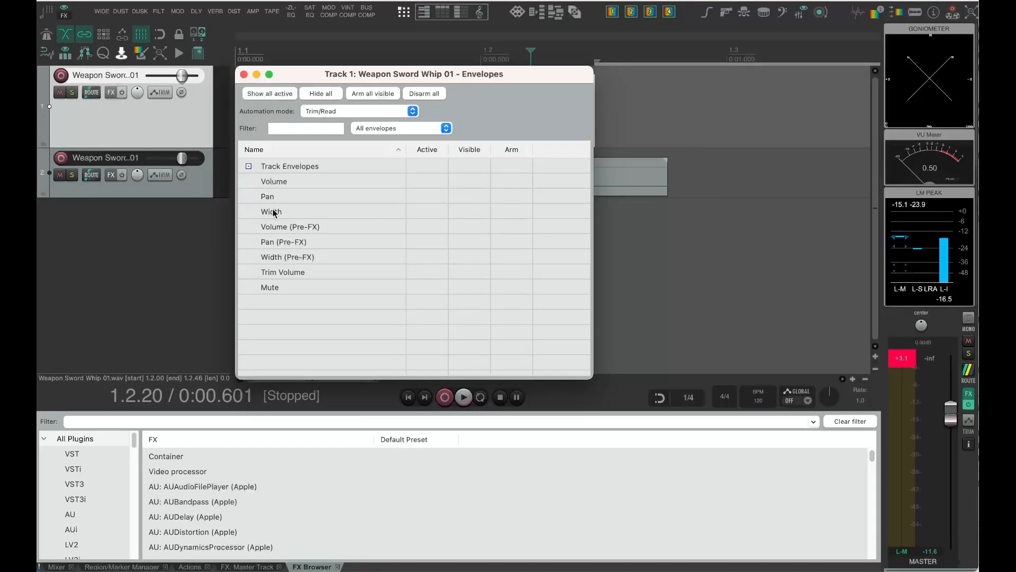
left_click(416, 184)
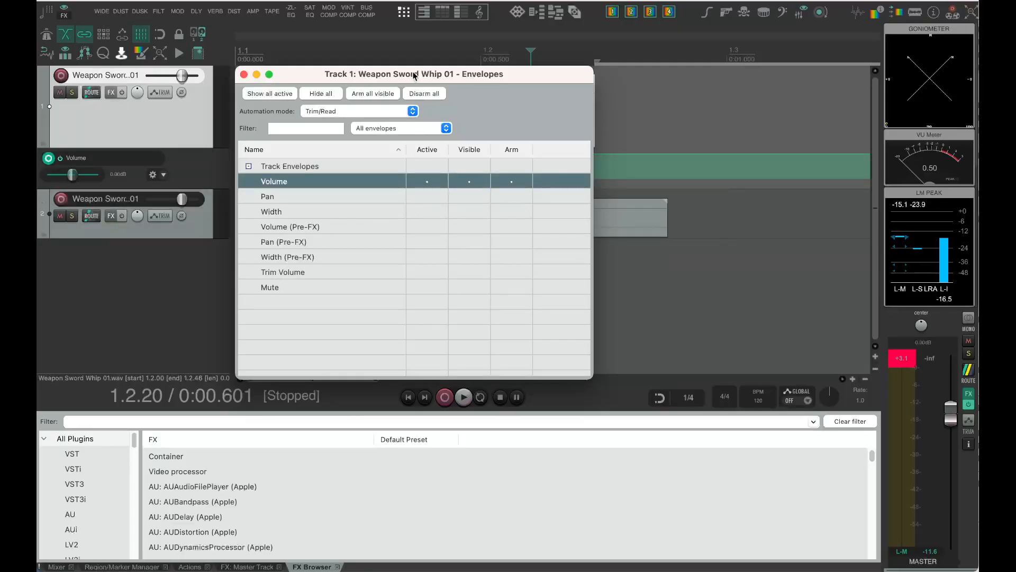
left_click_drag(414, 76, 258, 89)
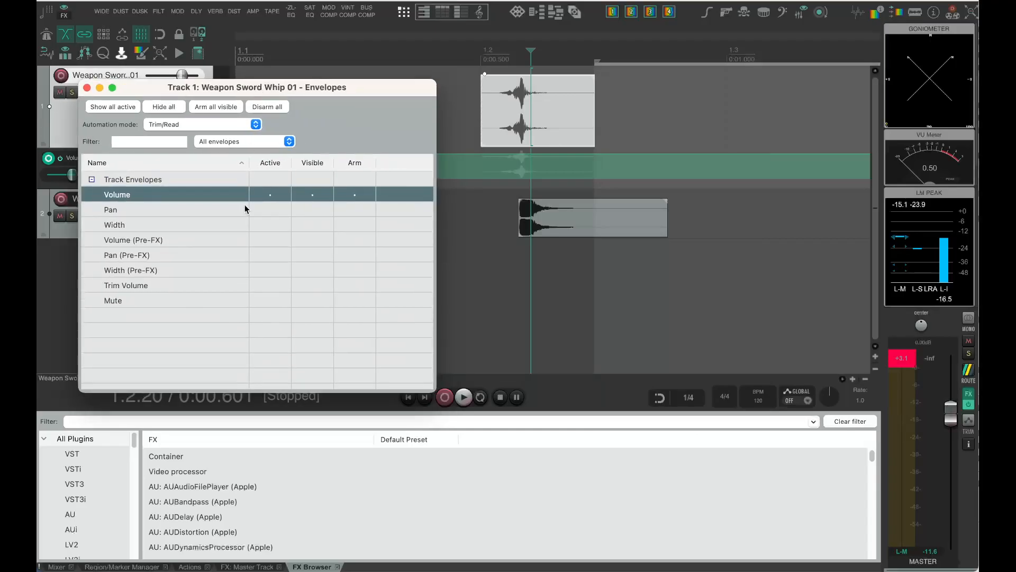
left_click(271, 210)
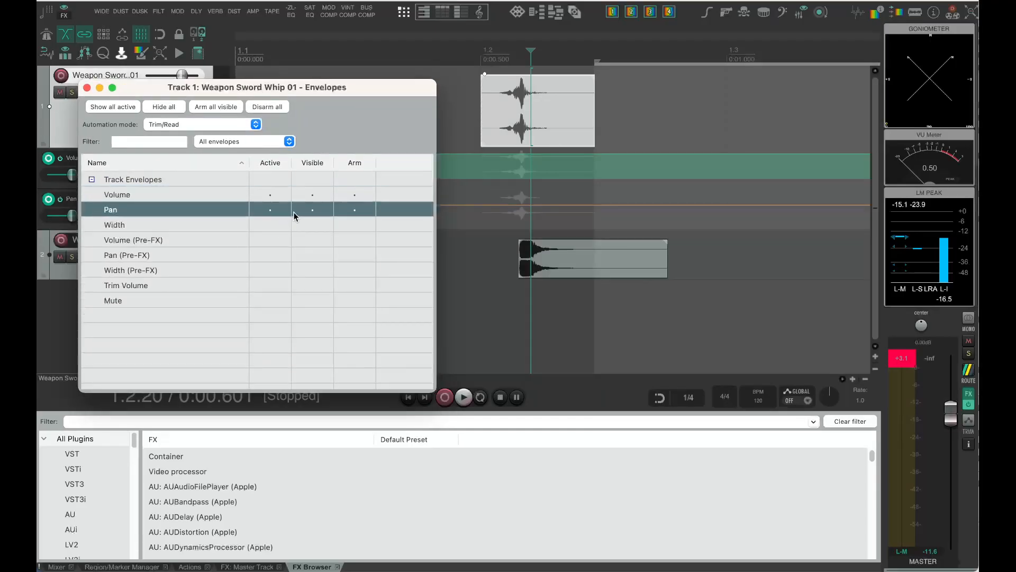
Step: Deactivate and hide the Pan and Volume envelopes and close the envelope list
left_click(294, 210)
left_click(278, 196)
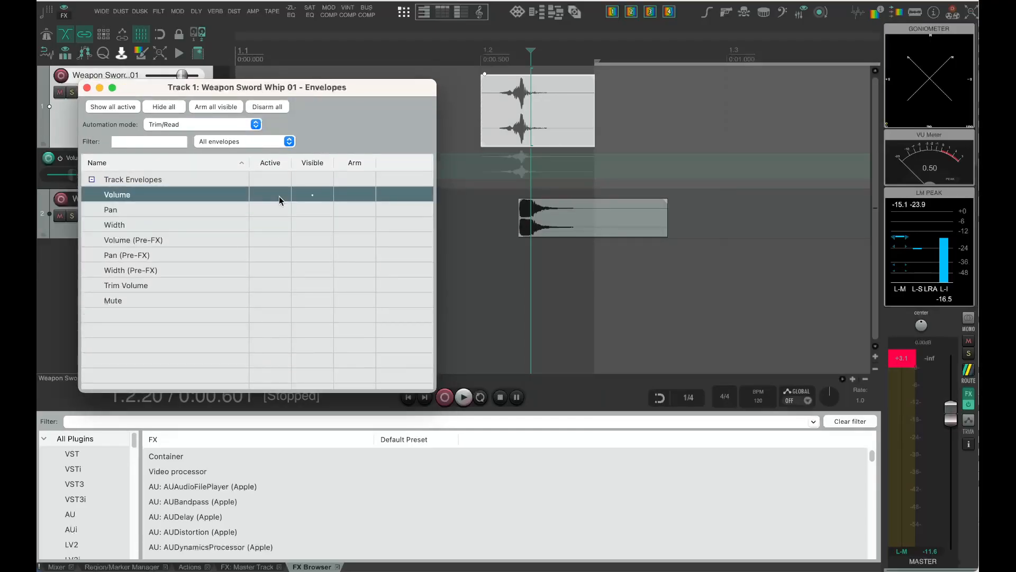
left_click(320, 196)
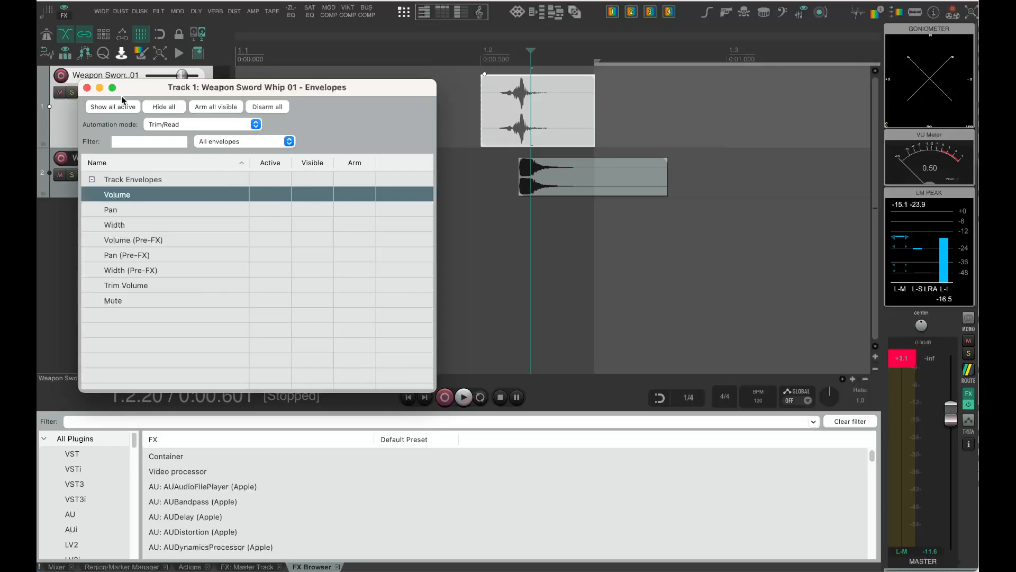
left_click(86, 88)
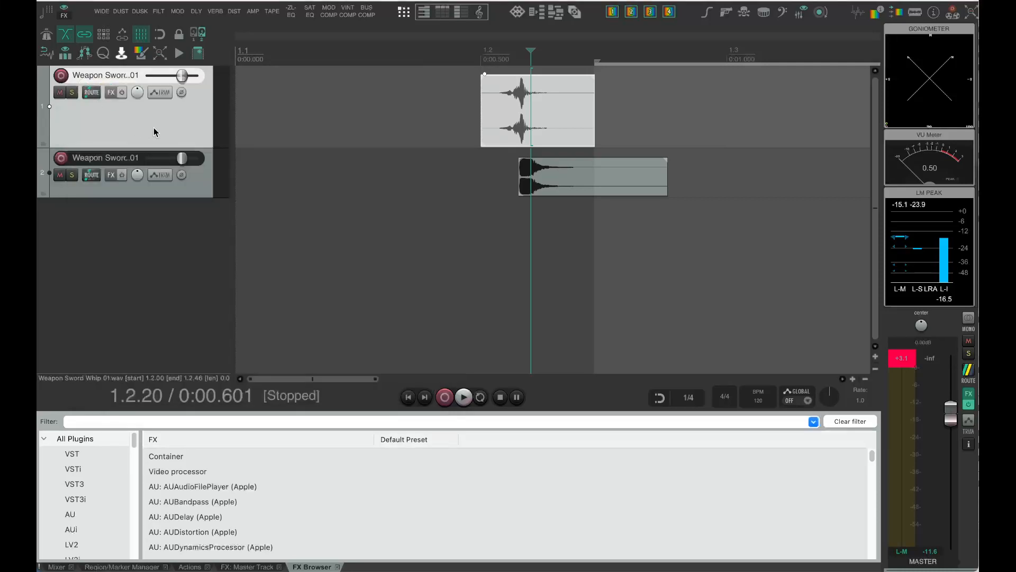
Step: Show the volume and pan envelopes of the sword whip track below it
key("v")
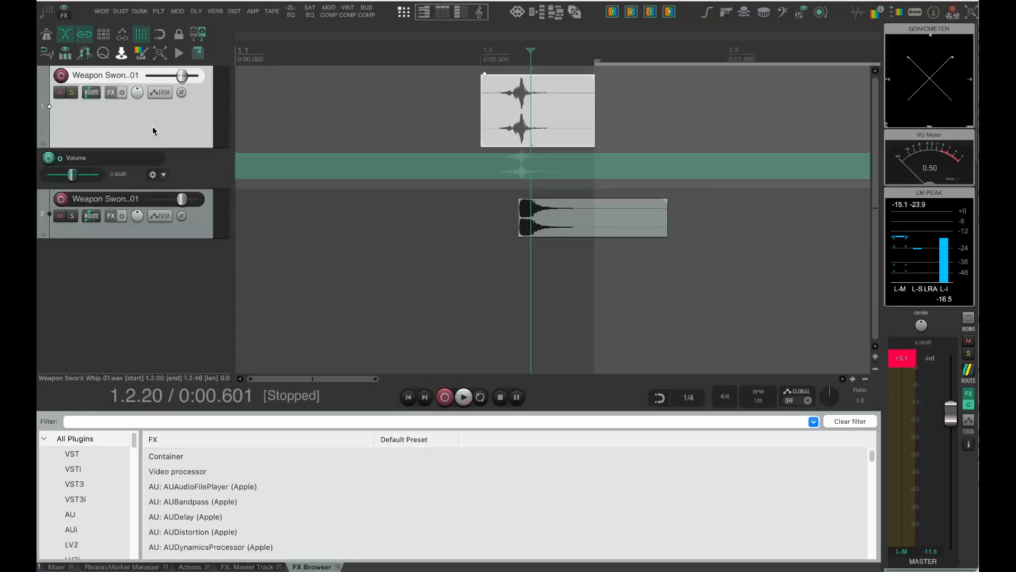
key("p")
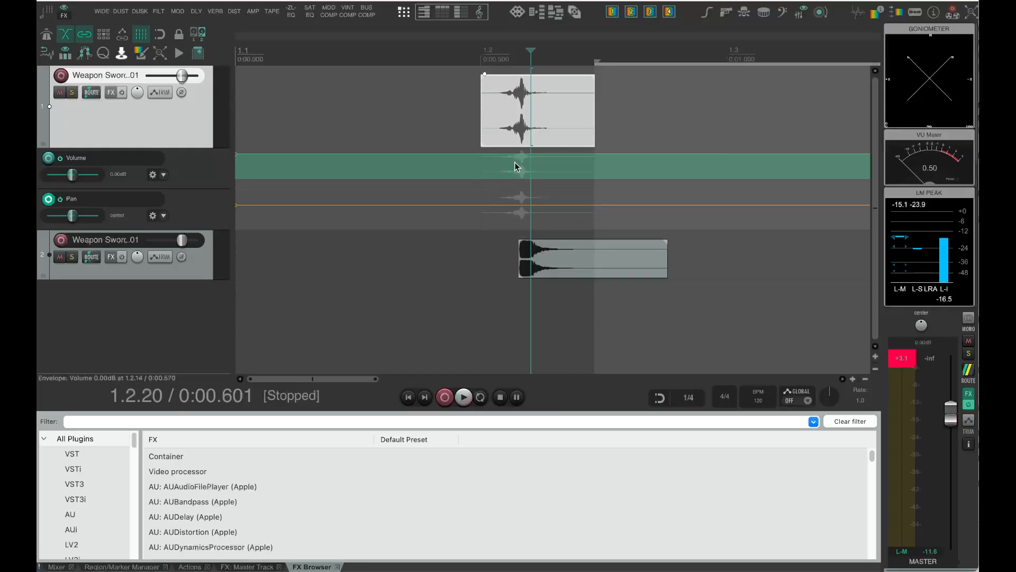
Step: Pull the whip track's volume envelope down until the whip is nearly inaudible and play back from 0.500 s
left_click_drag(519, 155, 522, 299)
left_click(481, 50)
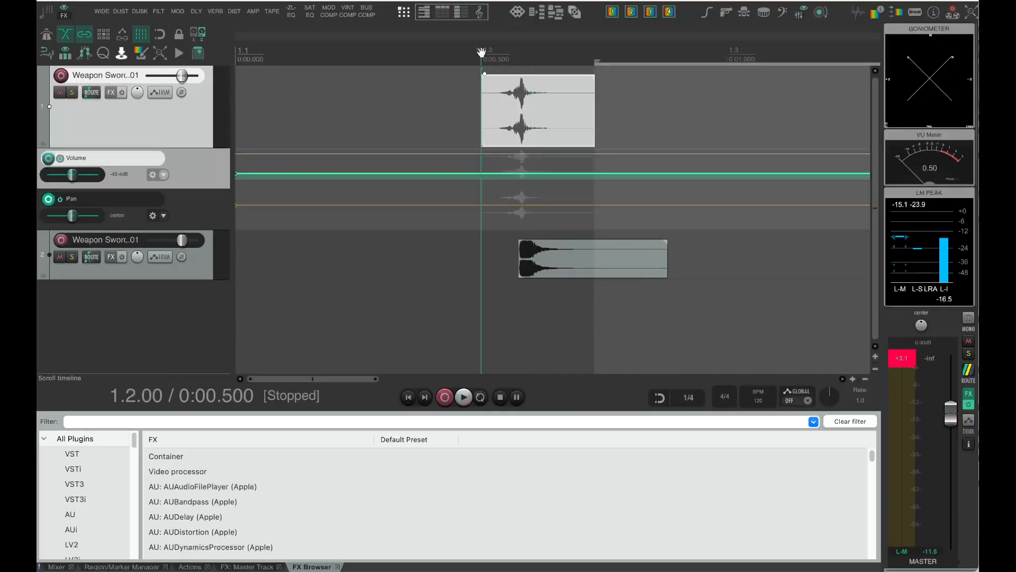
key("space")
key("space")
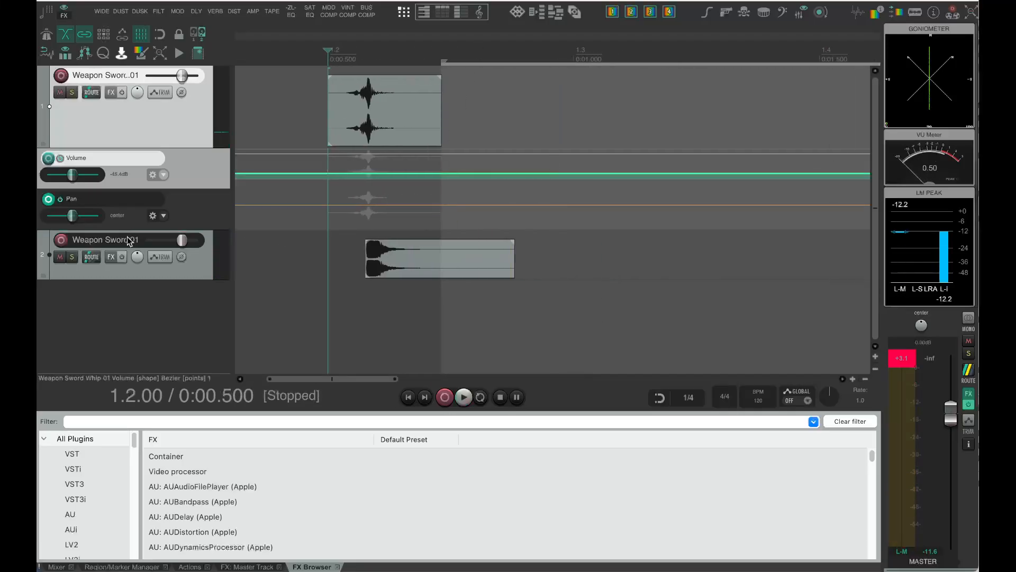
Step: Raise the whip track's volume envelope to about -2.6 dB, play it back, and lower the second track's volume
left_click_drag(329, 173, 332, 39)
key("space")
key("space")
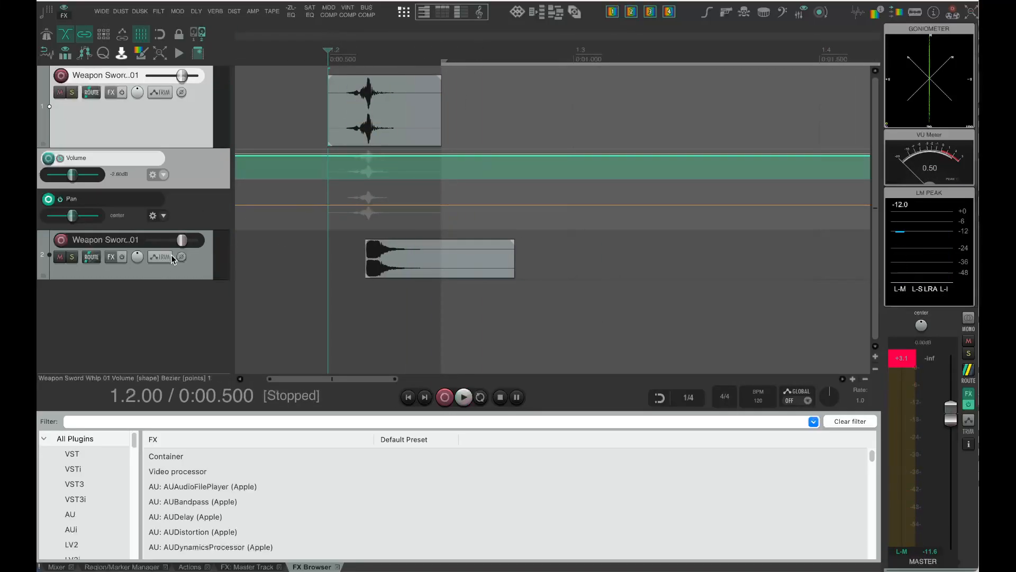
left_click_drag(182, 242, 167, 242)
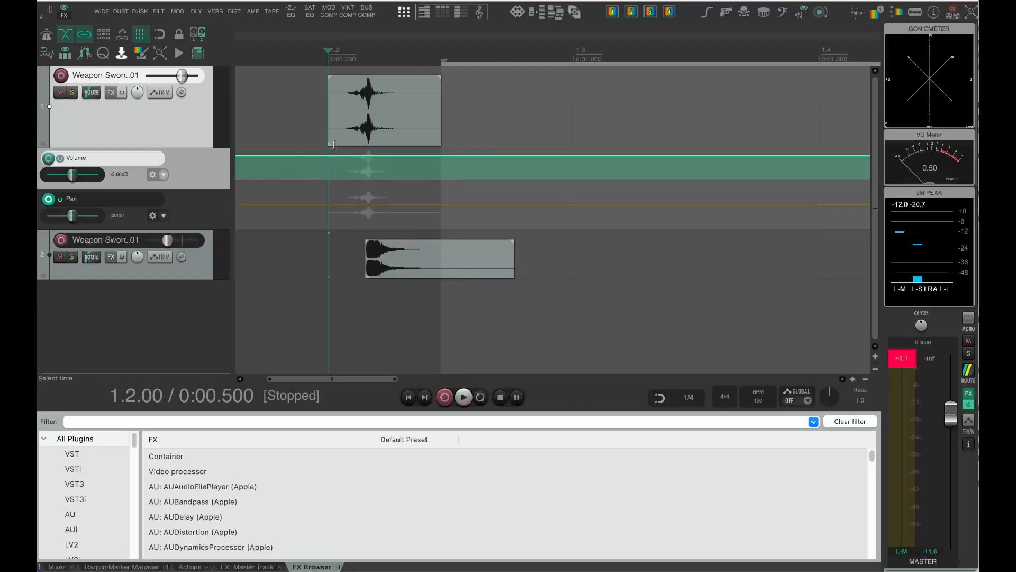
Step: Try drawing a freehand wavy volume curve across the whip item, play it back, and undo the curve
mouse_move(339, 156)
left_mouse_down()
mouse_move(391, 172)
mouse_move(430, 165)
left_mouse_up()
key("space")
key("space")
scroll(422, 166, "right", 1)
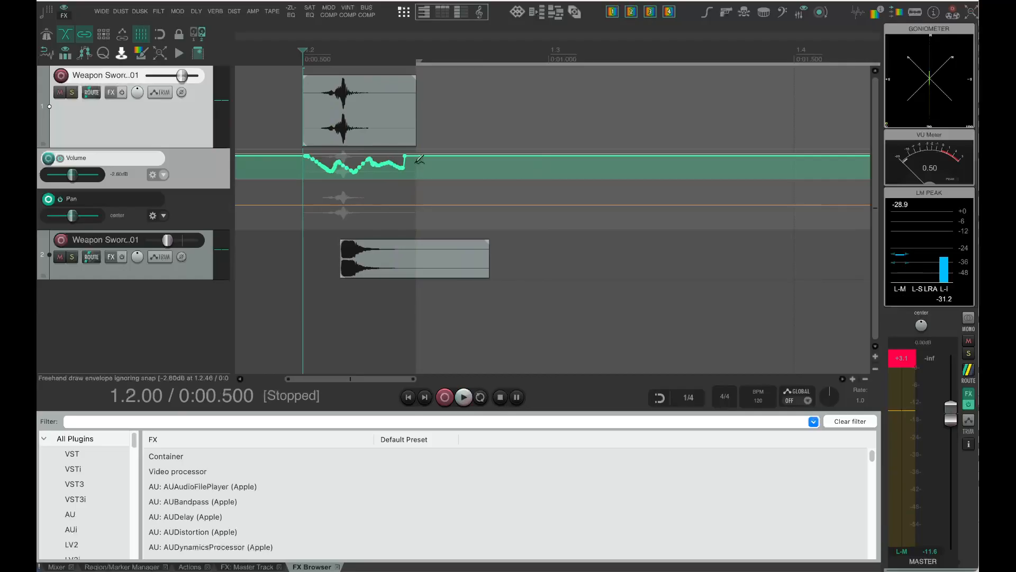
key("super+z")
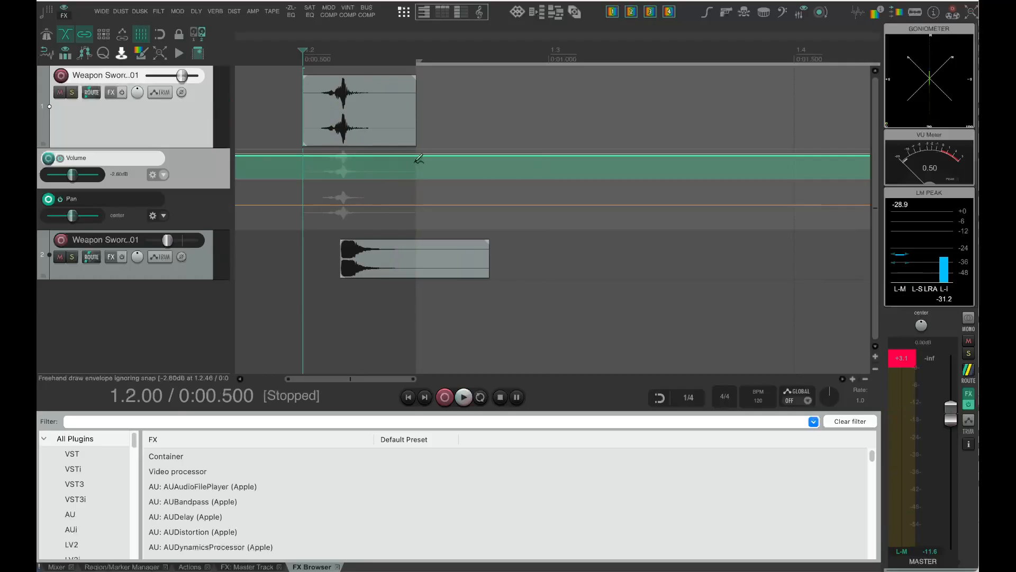
Step: Add two volume envelope points around the whip item, lower the second to form a fade-down, and play it back
left_click(308, 155, "shift")
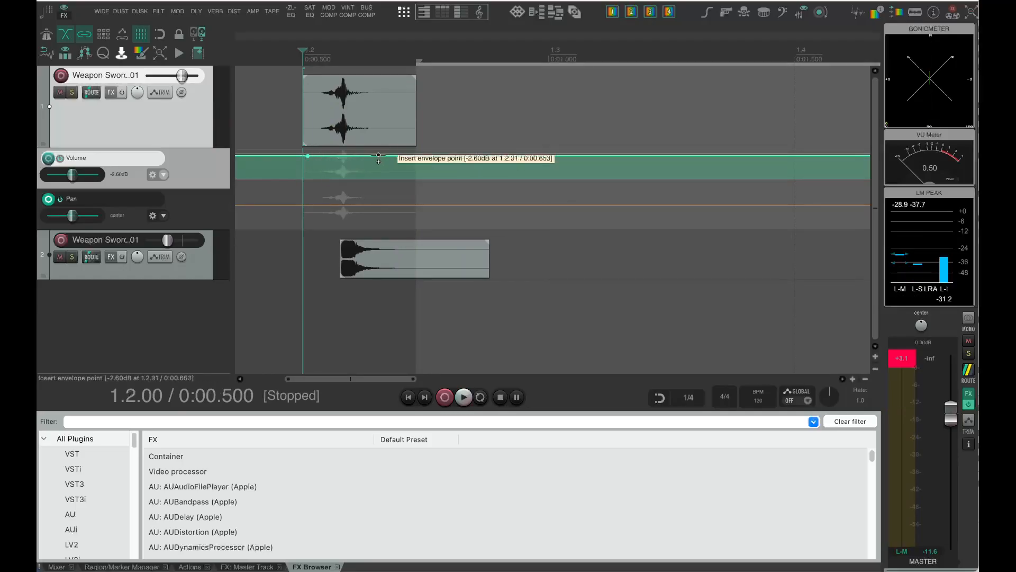
left_click(384, 155, "shift")
left_click_drag(384, 155, 433, 248)
key("space")
key("space")
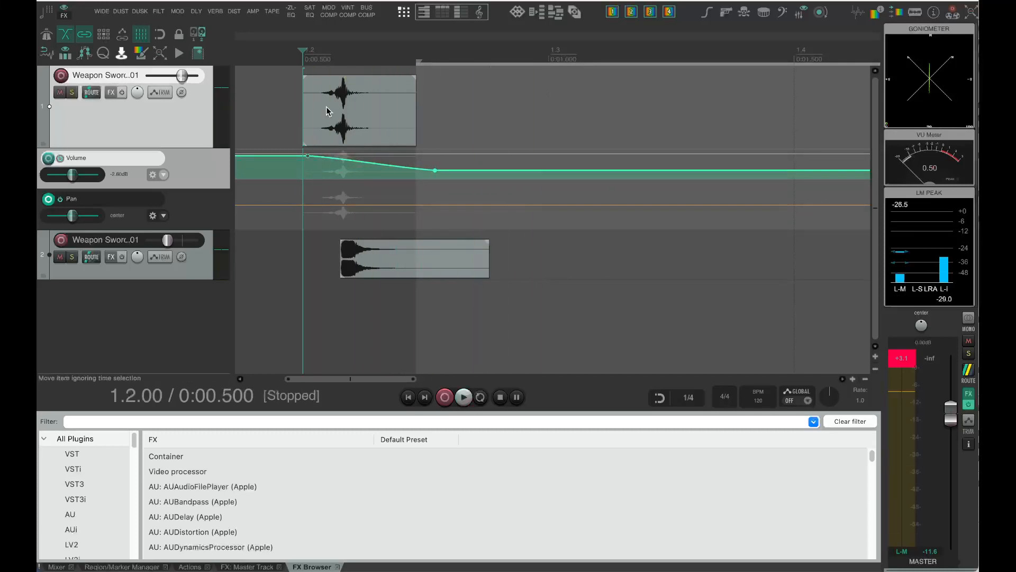
Step: Undo the volume fade and remove both added envelope points
key("super+z")
key("super+z")
key("super+z")
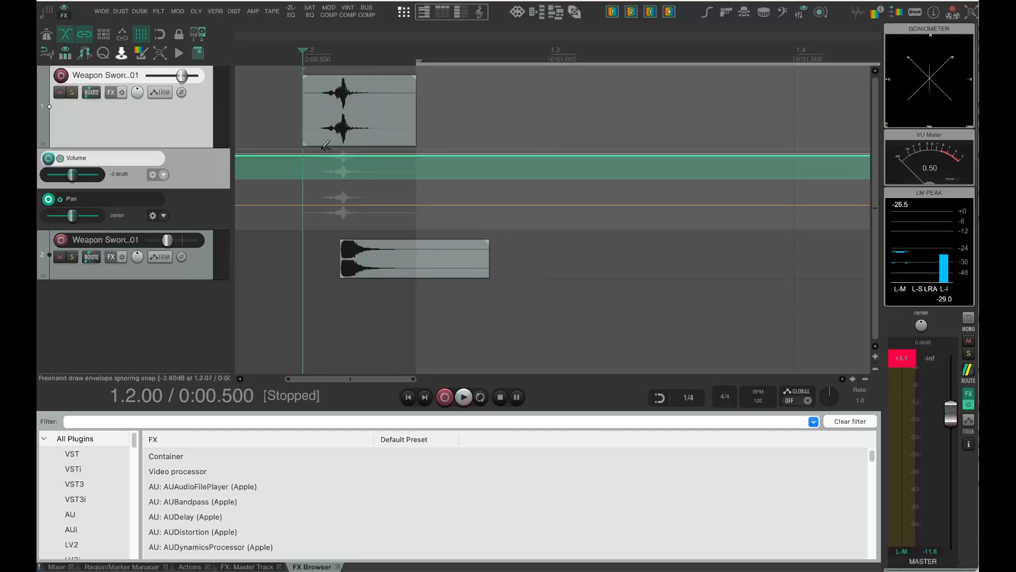
Step: Load the Replika delay on the whip track and show the automation envelope for its Mix parameter
left_click(162, 95)
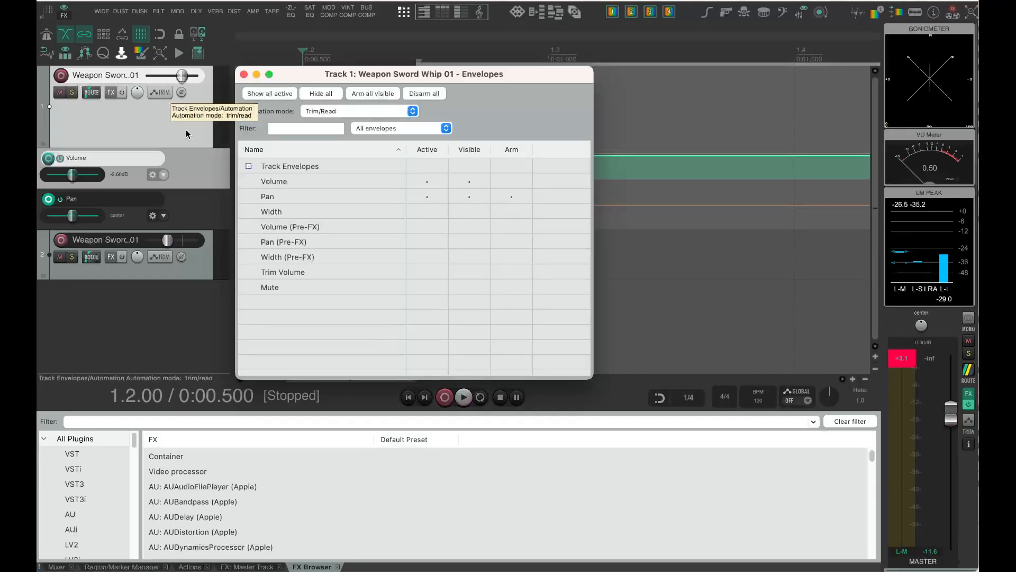
left_click(244, 74)
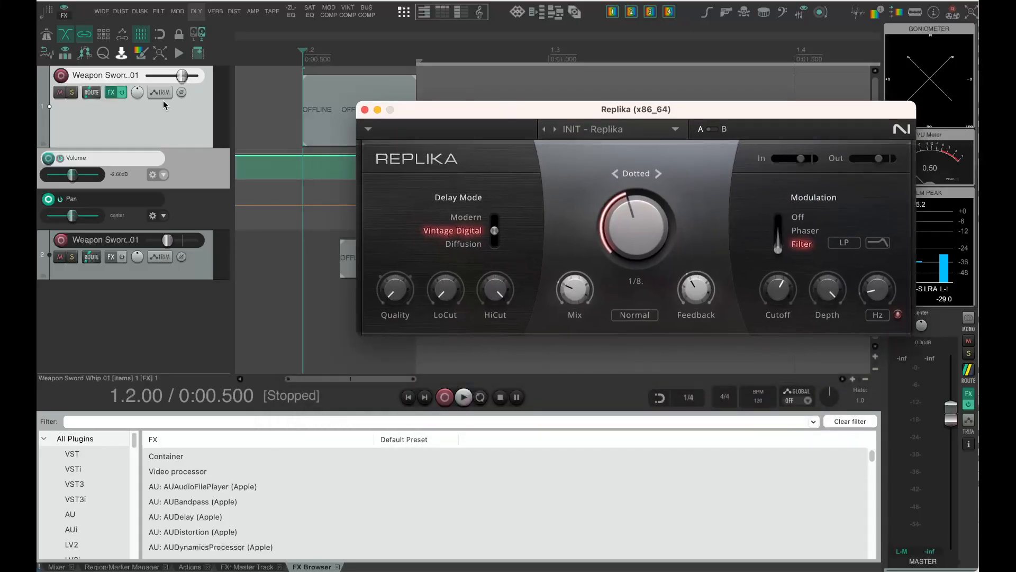
left_click(163, 94)
scroll(325, 240, "down", 5)
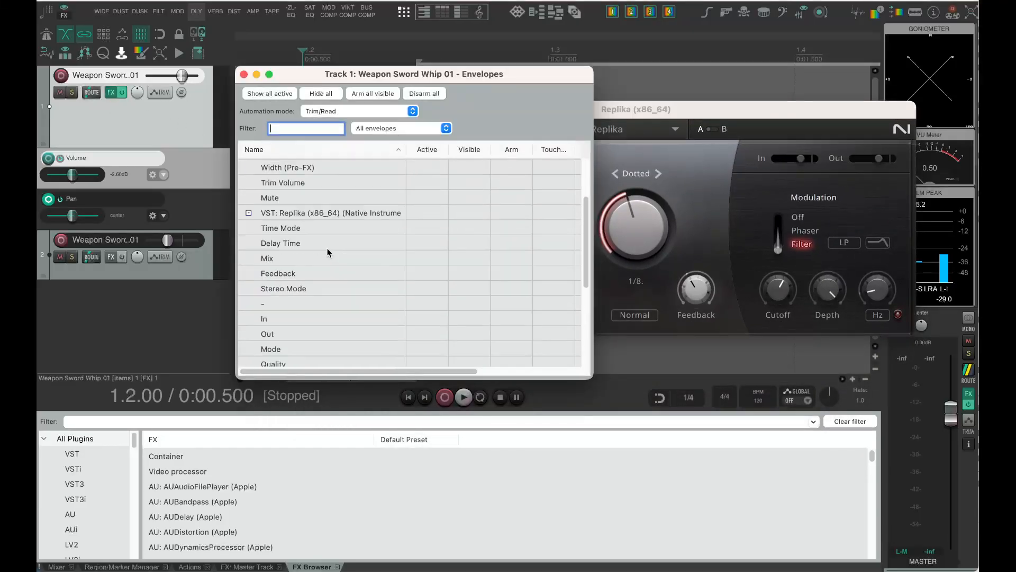
scroll(350, 314, "down", 4)
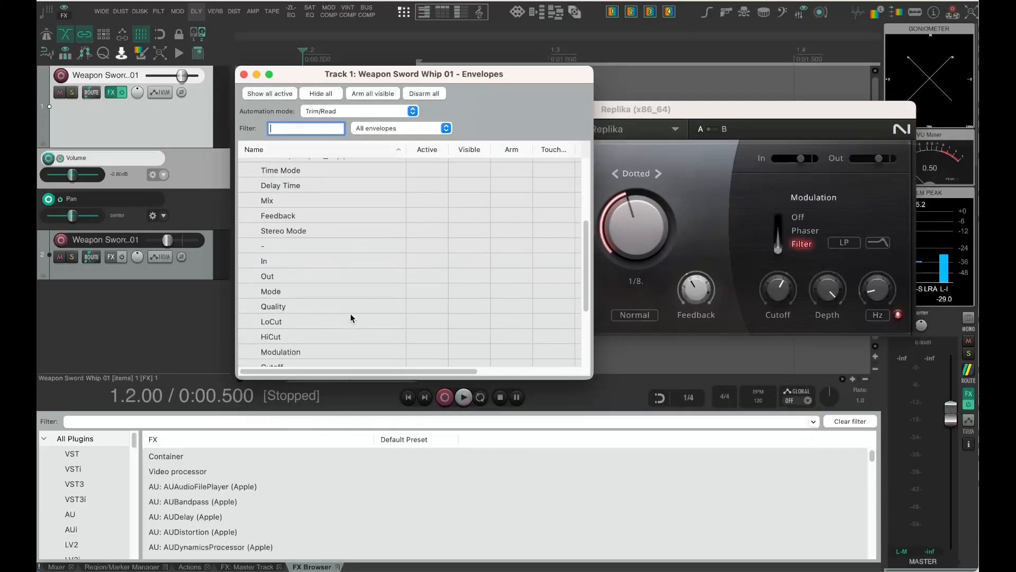
scroll(354, 310, "up", 5)
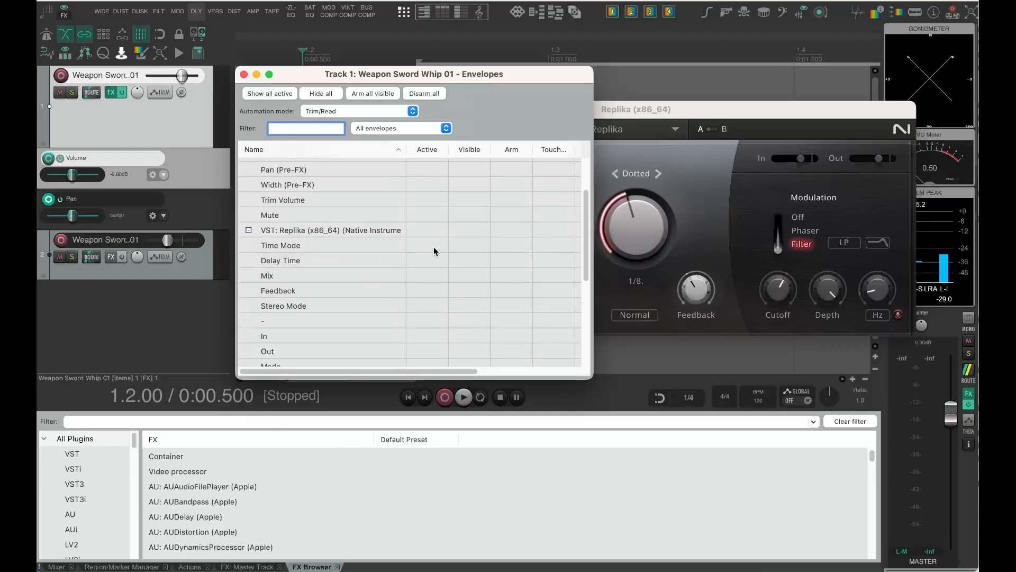
scroll(435, 323, "down", 1)
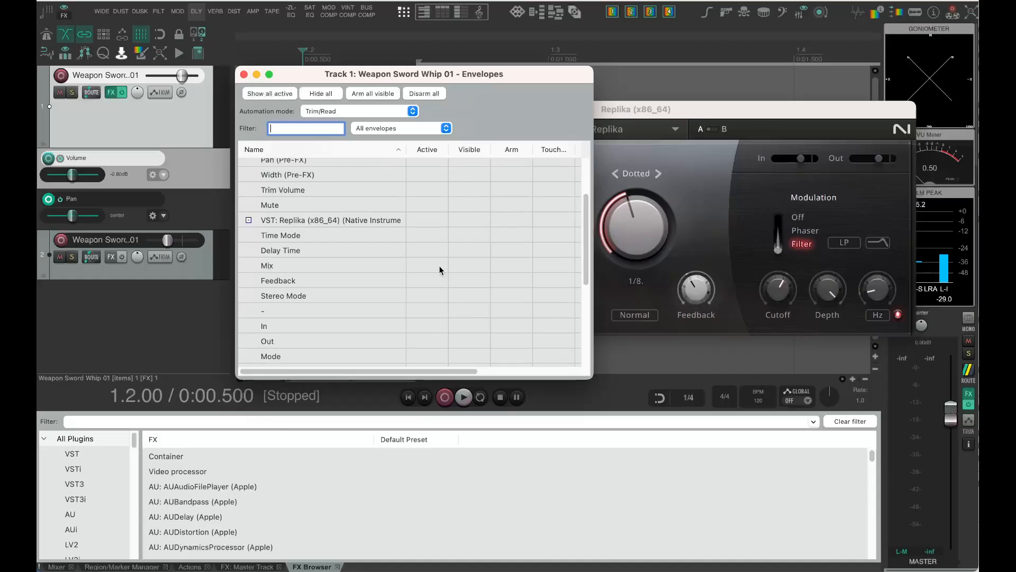
left_click(453, 265)
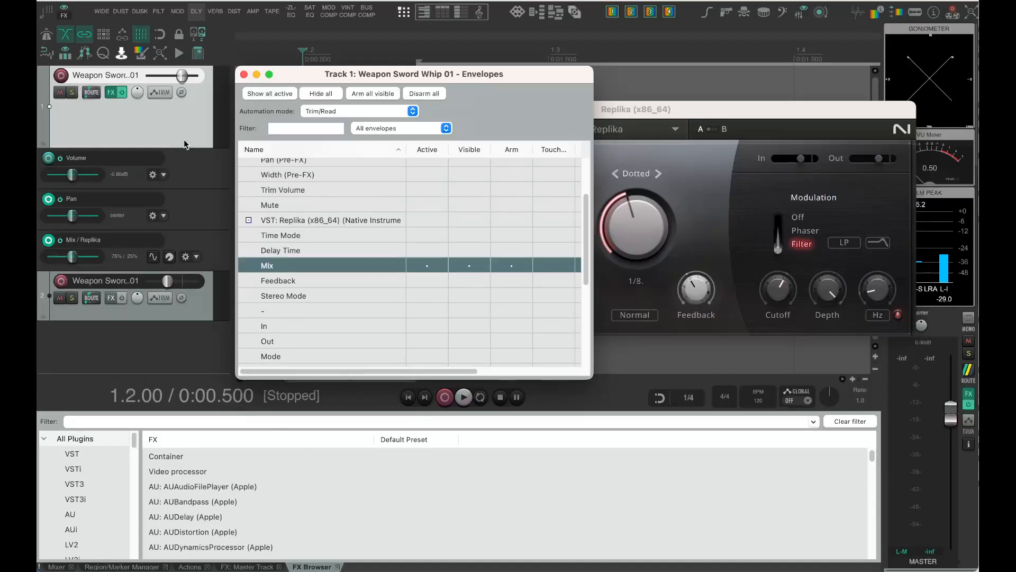
left_click(243, 74)
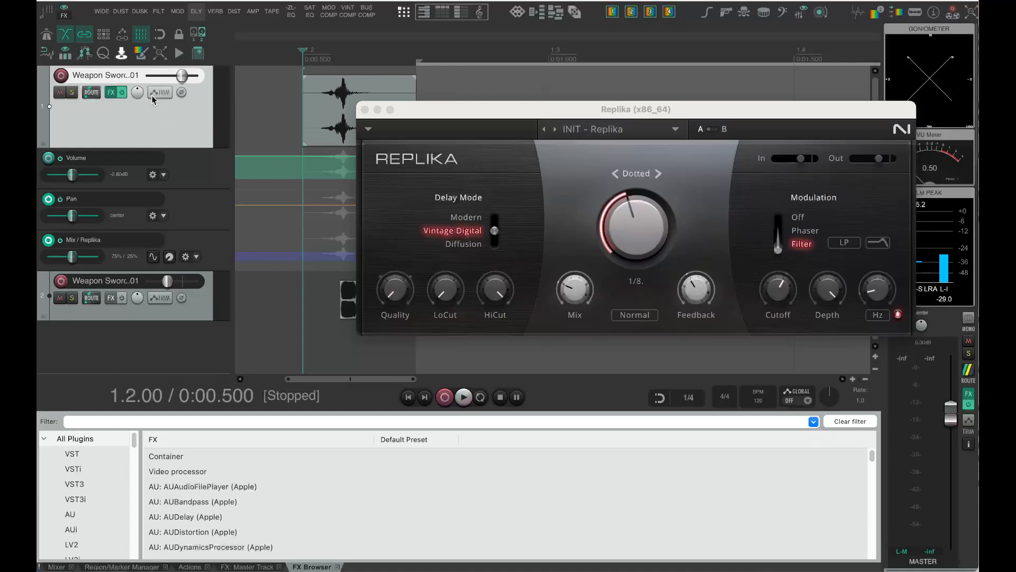
left_click(151, 95)
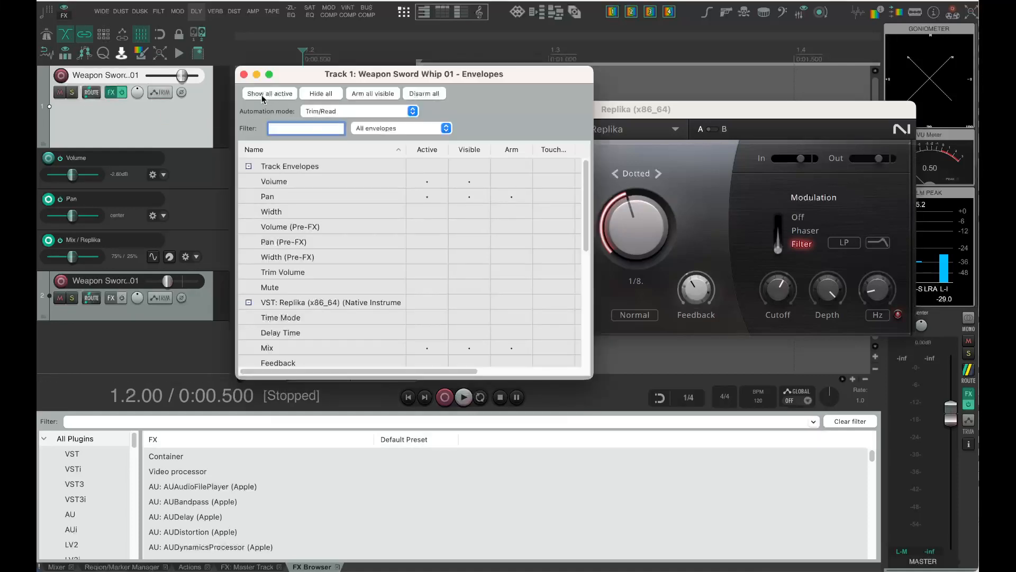
left_click(243, 74)
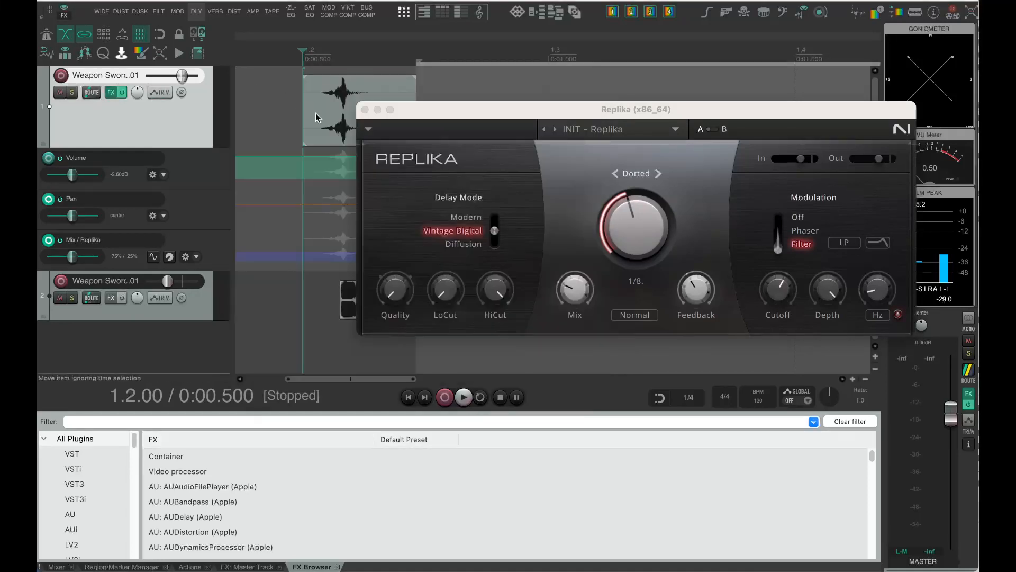
Step: Remove the Replika plug-in from the whip track's FX chain and close its windows
left_click(364, 110)
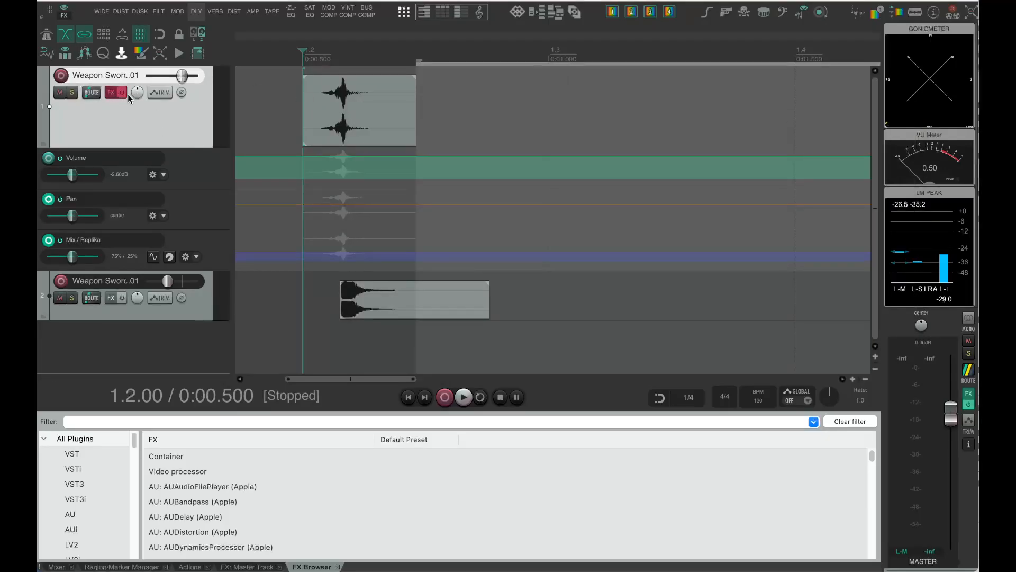
left_click(113, 94)
left_click(122, 93)
left_click(114, 94)
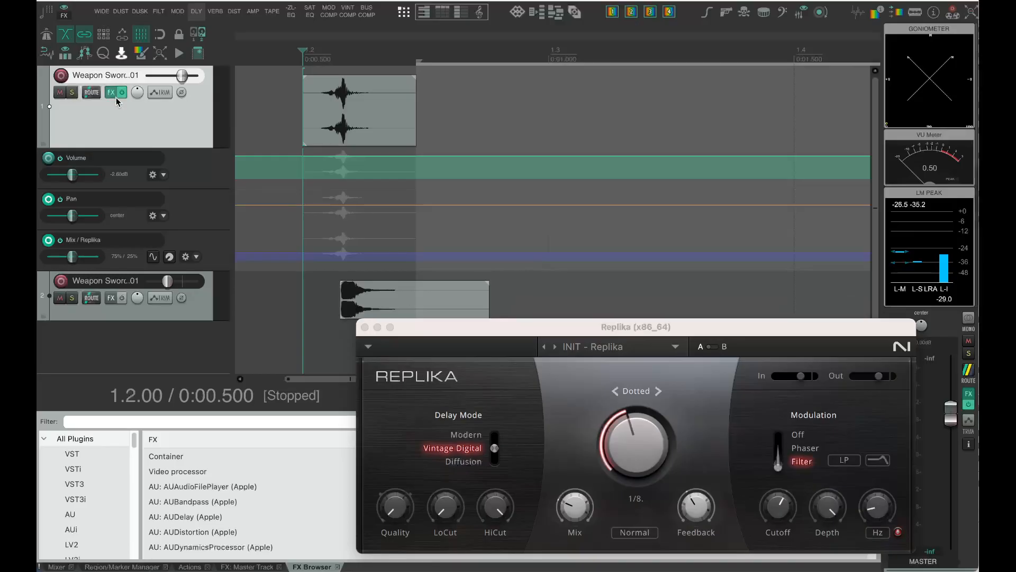
left_click(112, 94)
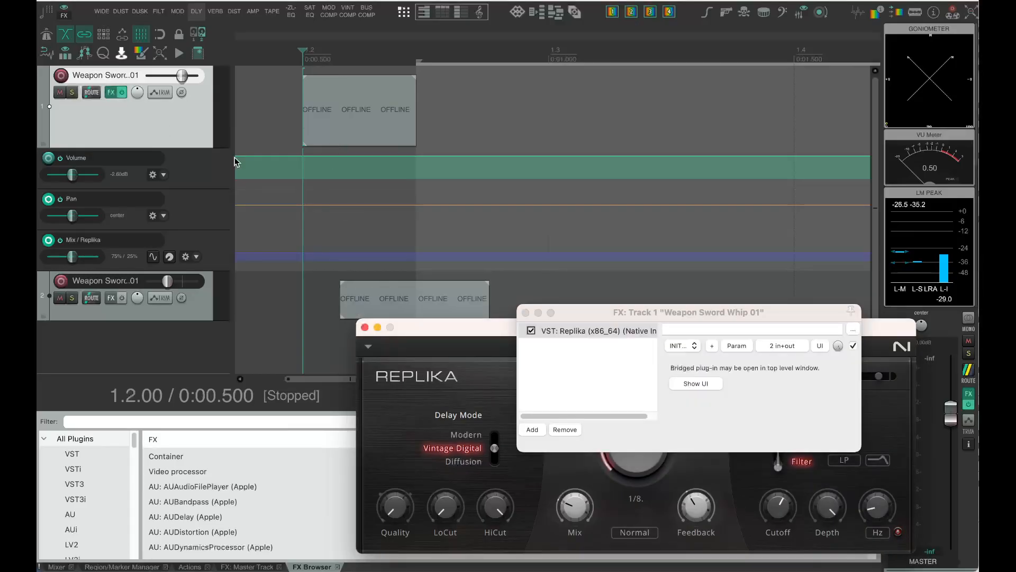
left_click(562, 433)
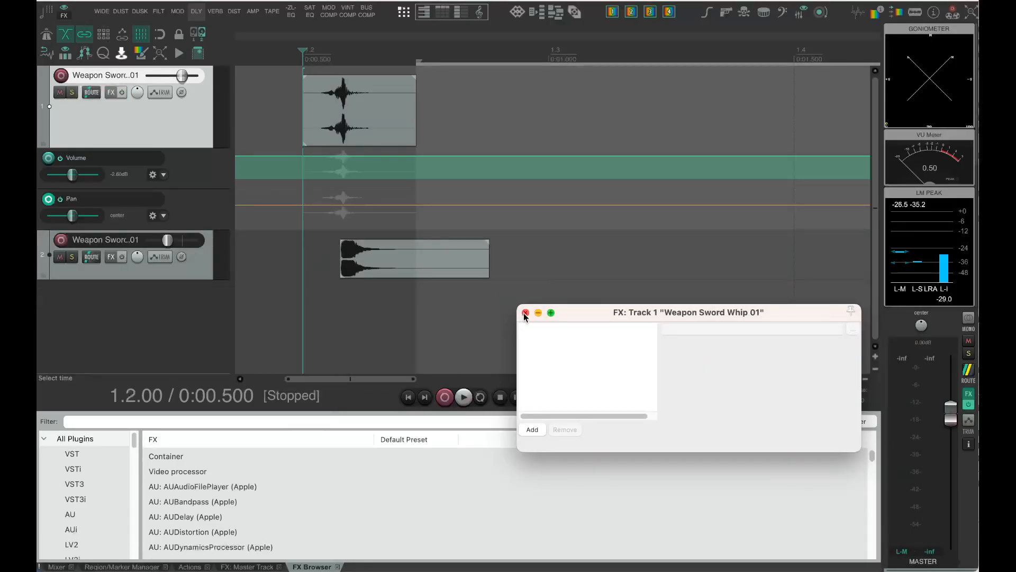
left_click(525, 314)
Step: Remove the Volume and Pan envelopes from the whip track
left_click(97, 167)
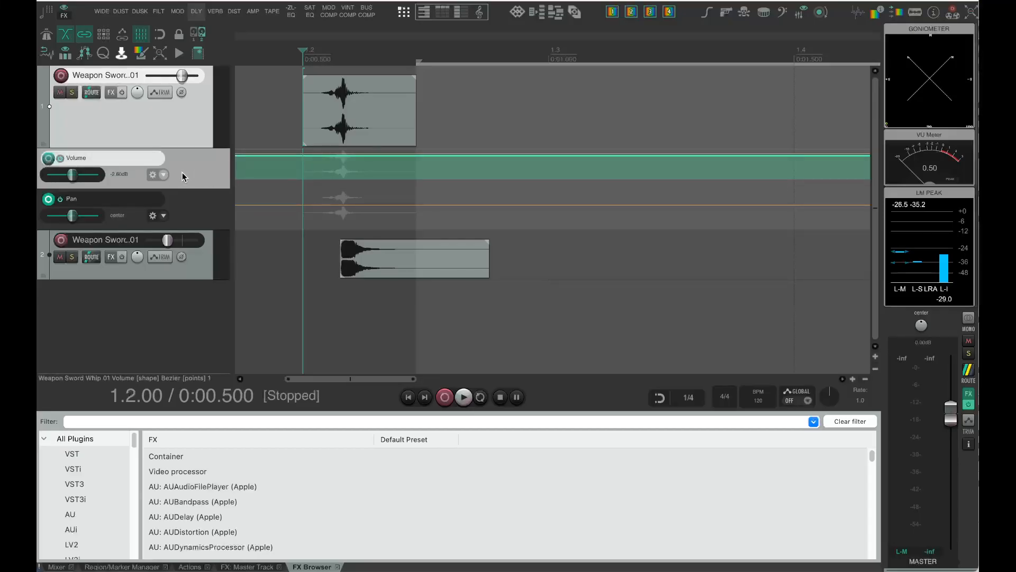
left_click(163, 174)
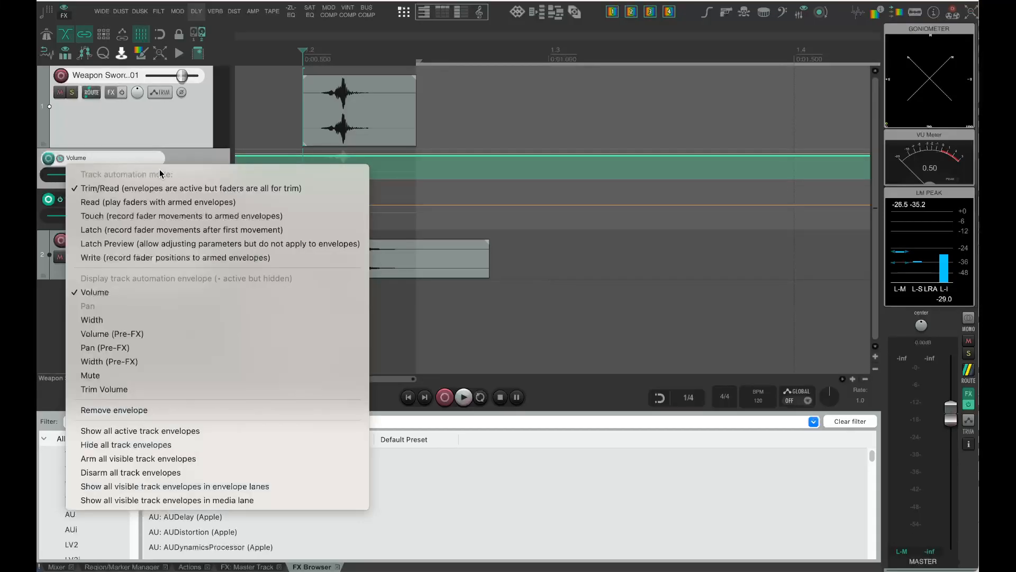
left_click(162, 202)
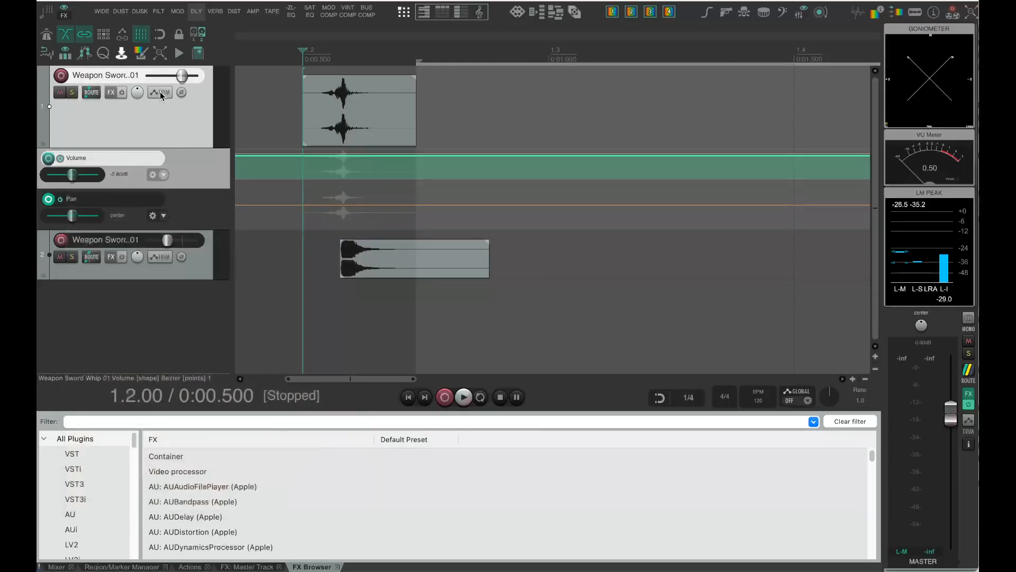
left_click(160, 92)
left_click(460, 182)
left_click(469, 199)
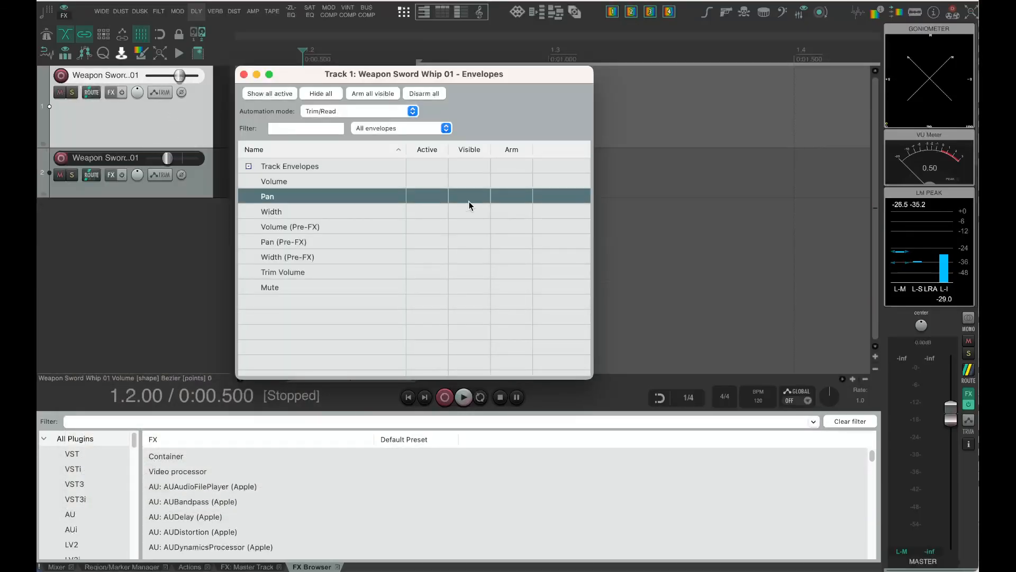
left_click(244, 74)
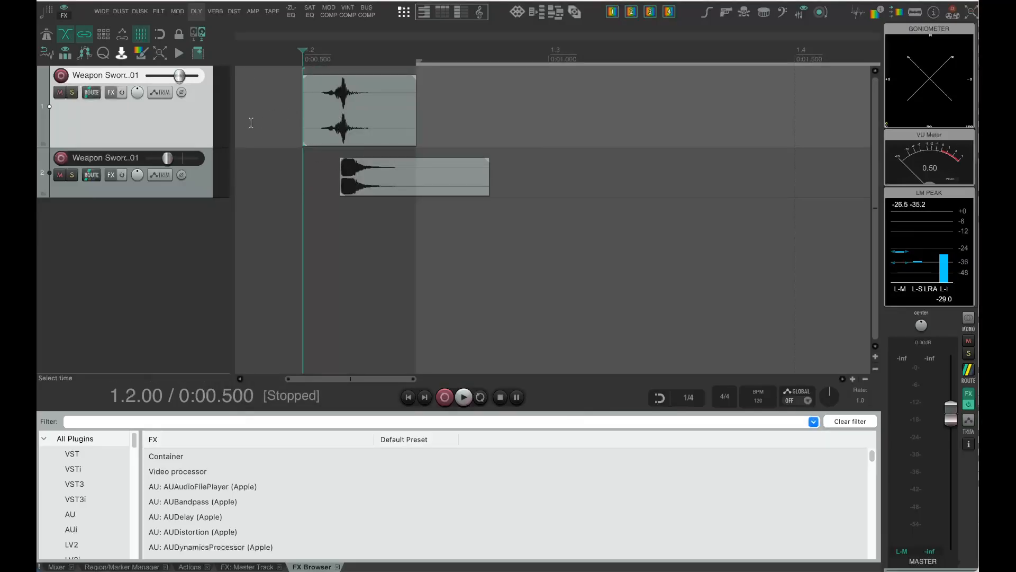
Step: Inspect the whip track's envelope list and the whip item's media properties
left_click(159, 92)
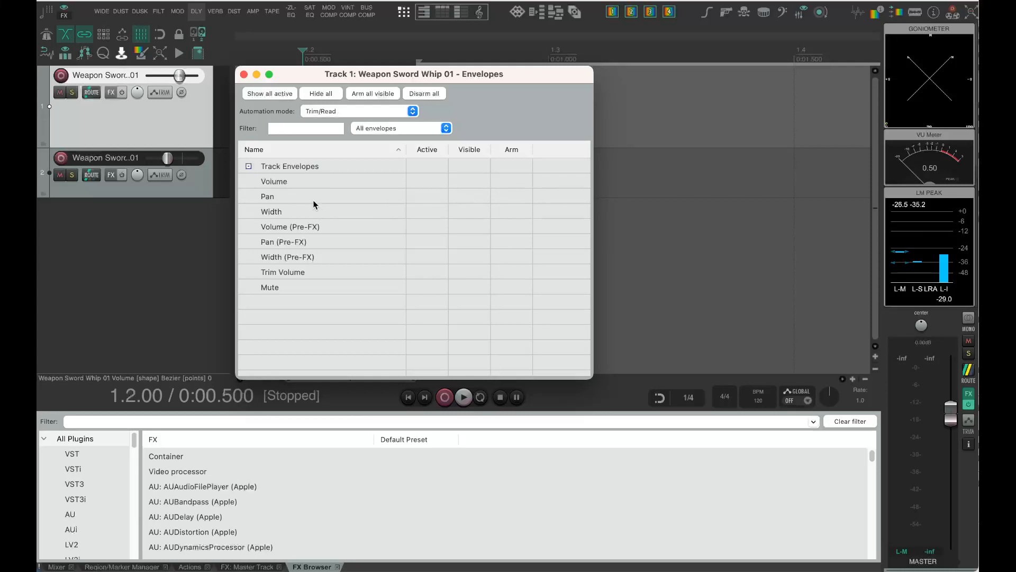
left_click(243, 75)
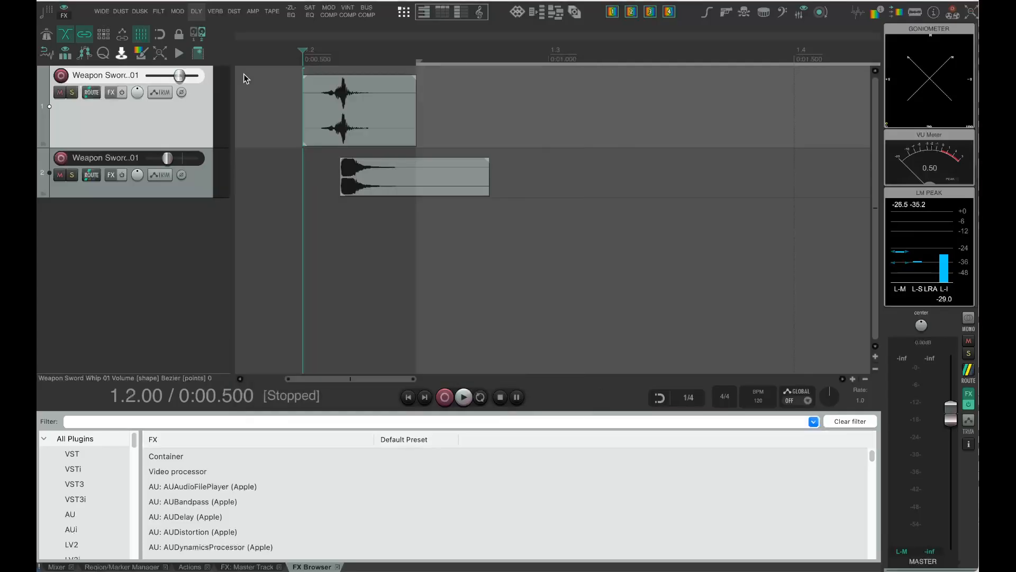
left_click(319, 123)
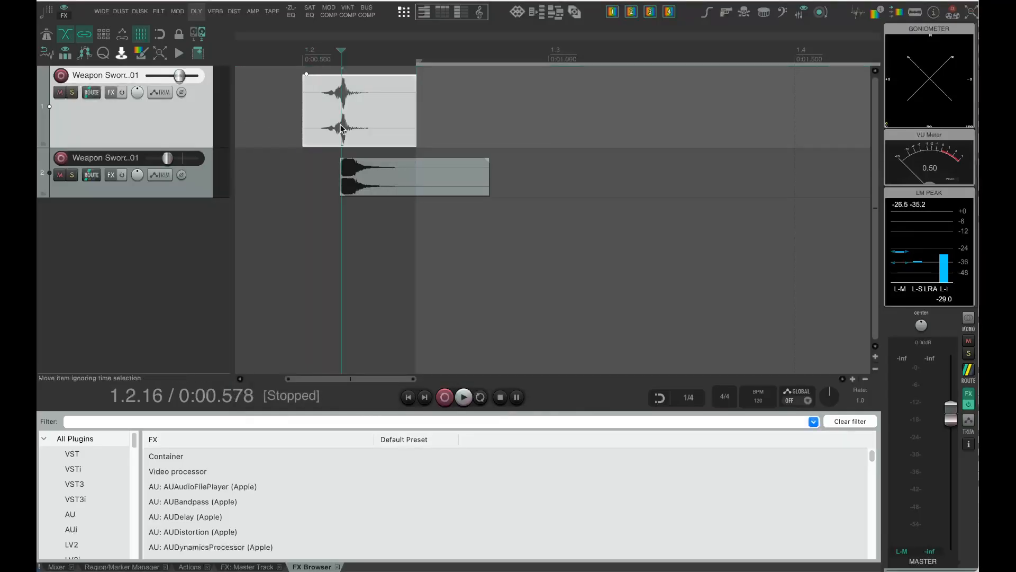
double_click(342, 127)
left_click_drag(499, 37, 404, 32)
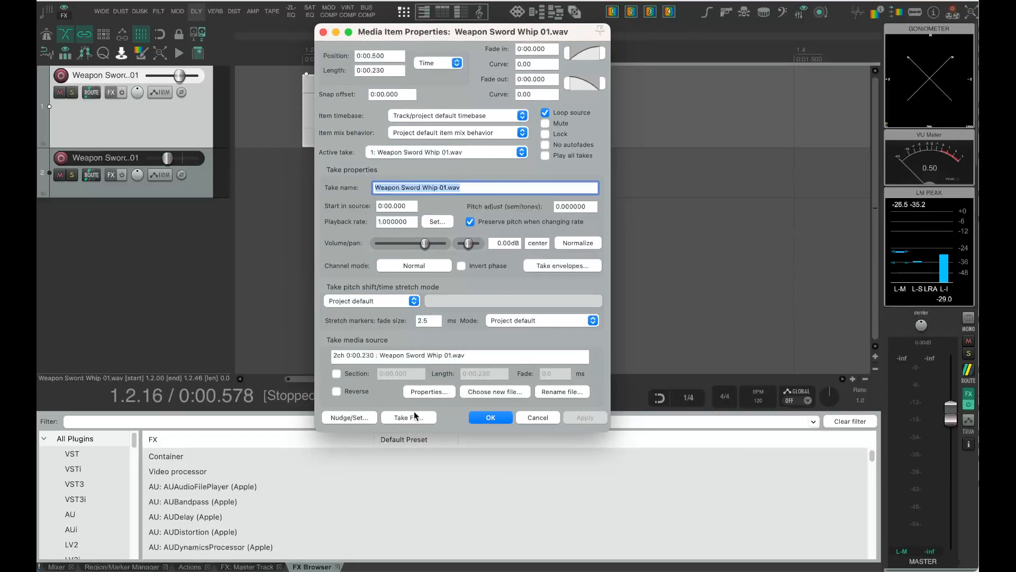
left_click(323, 32)
left_click_drag(368, 118, 621, 113)
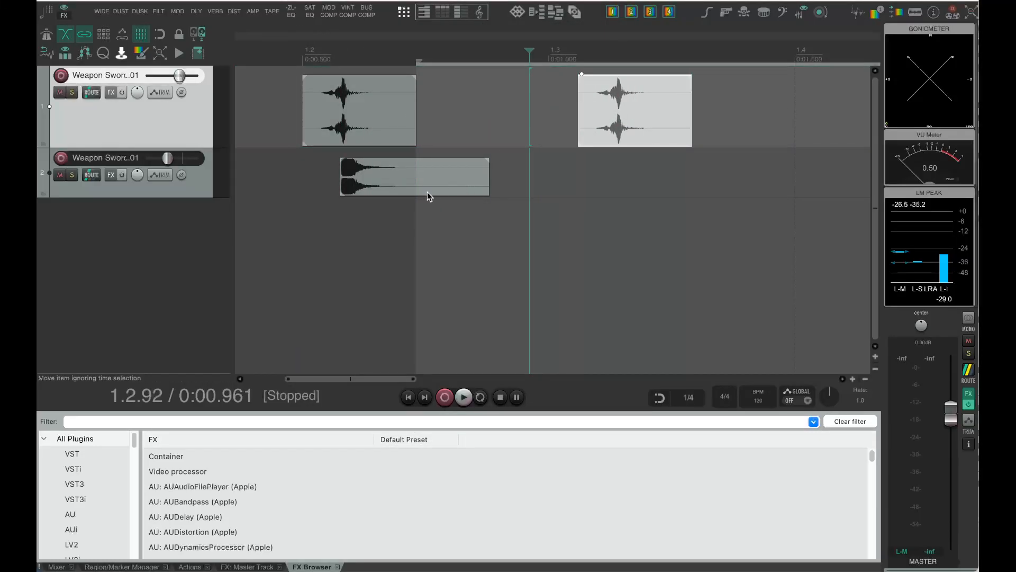
left_click(604, 133)
key("Delete")
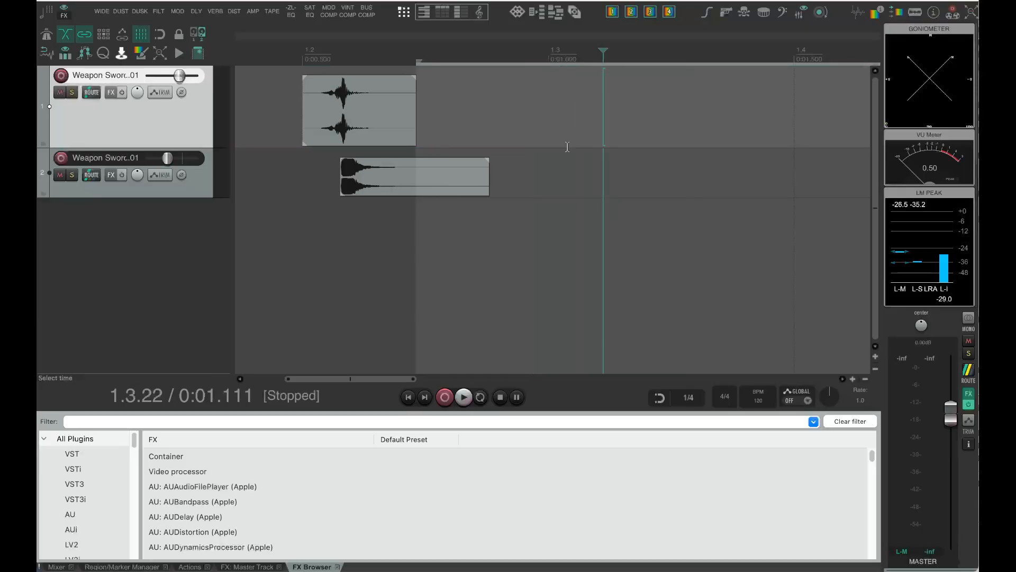
Step: Duplicate the hit item further along the second track and position the hit item at 0:00.734
left_click(457, 189)
key("super+d")
left_click_drag(545, 183, 677, 182)
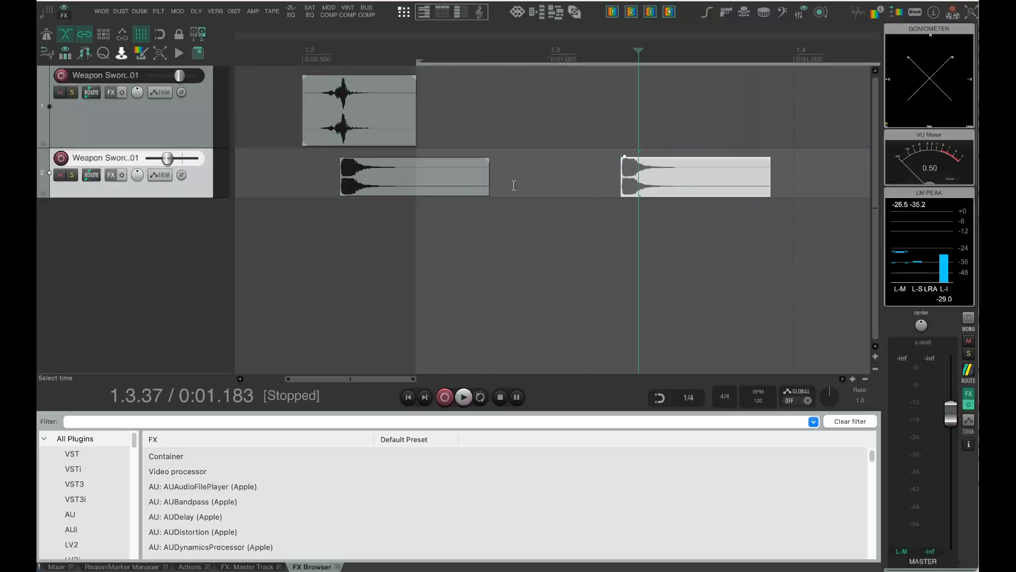
left_click_drag(450, 183, 484, 181)
Step: Open the take FX of the hit item at 0:00.734 and add AU: ZL Equalizer, filtering the plug-ins by "eq"
double_click(484, 181)
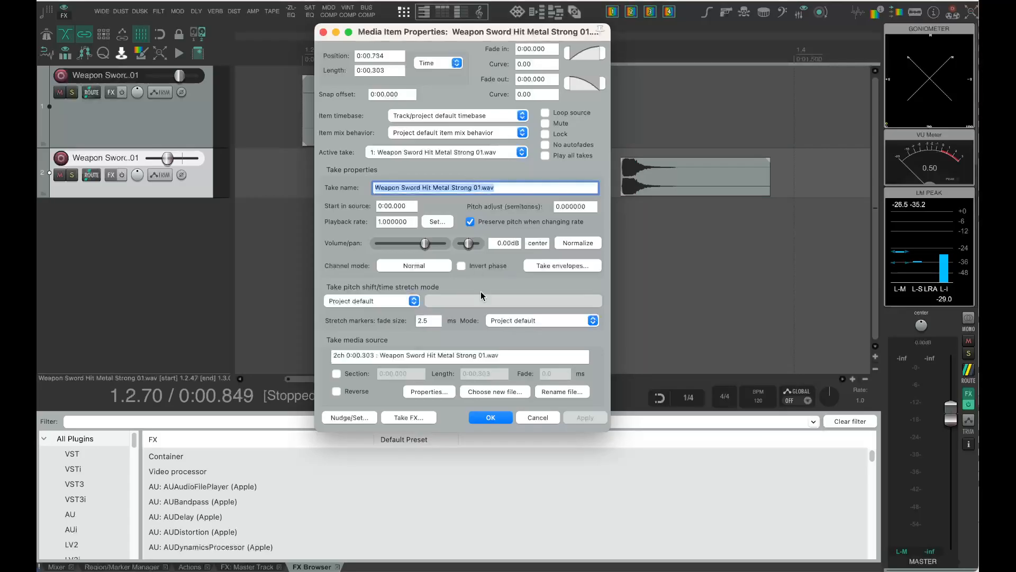
left_click(407, 419)
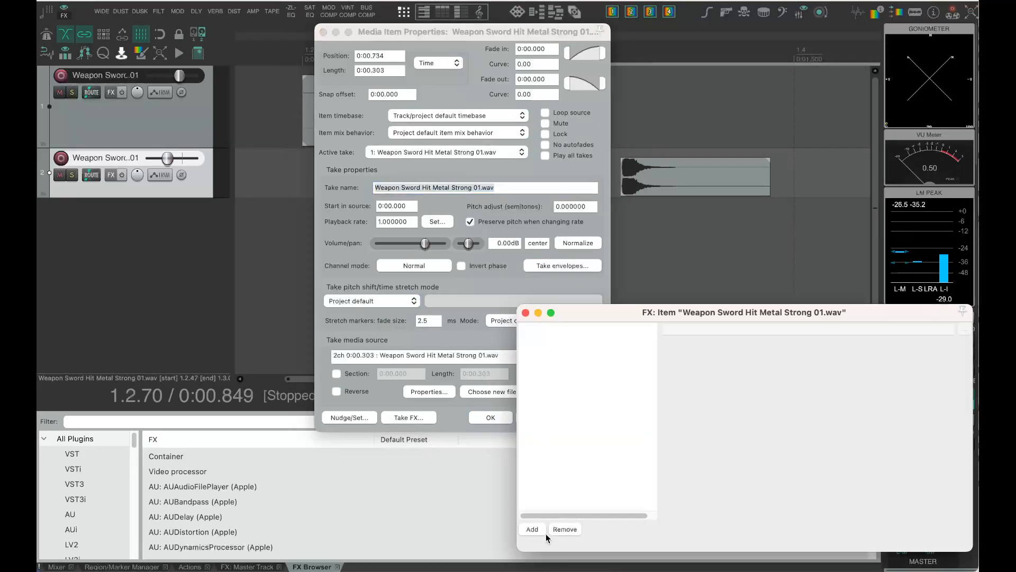
left_click(538, 530)
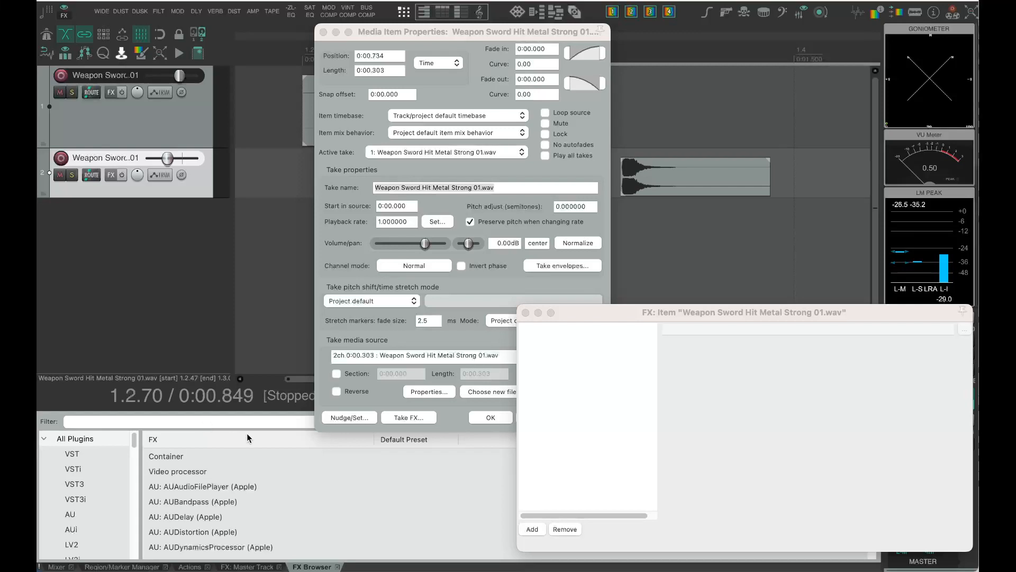
type("eq")
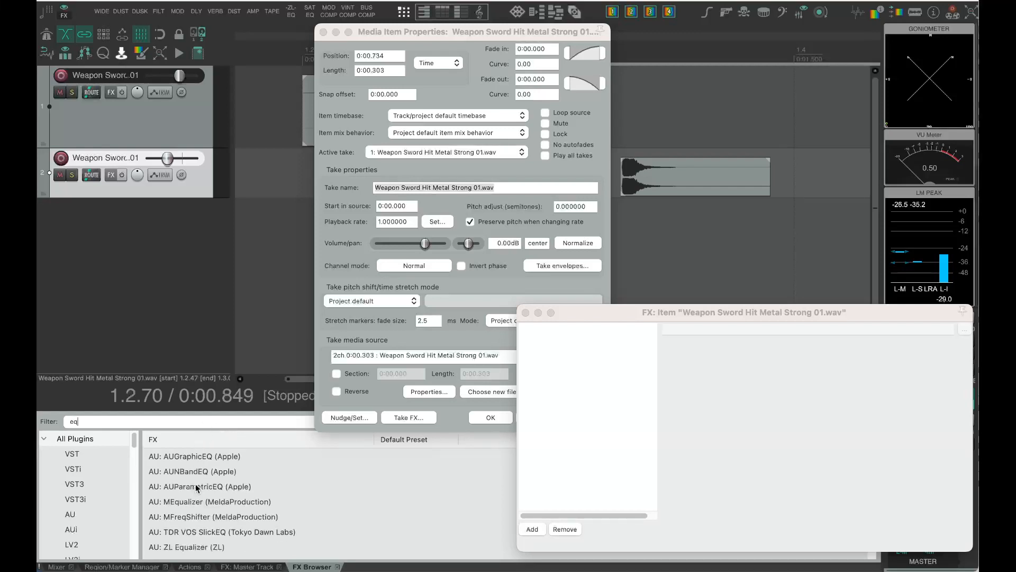
left_click(186, 547)
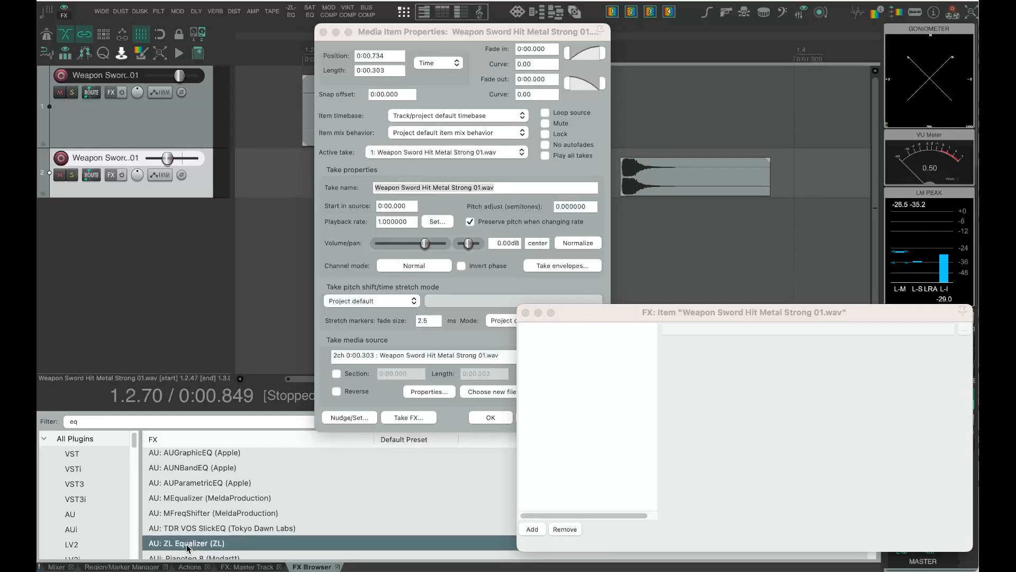
double_click(187, 543)
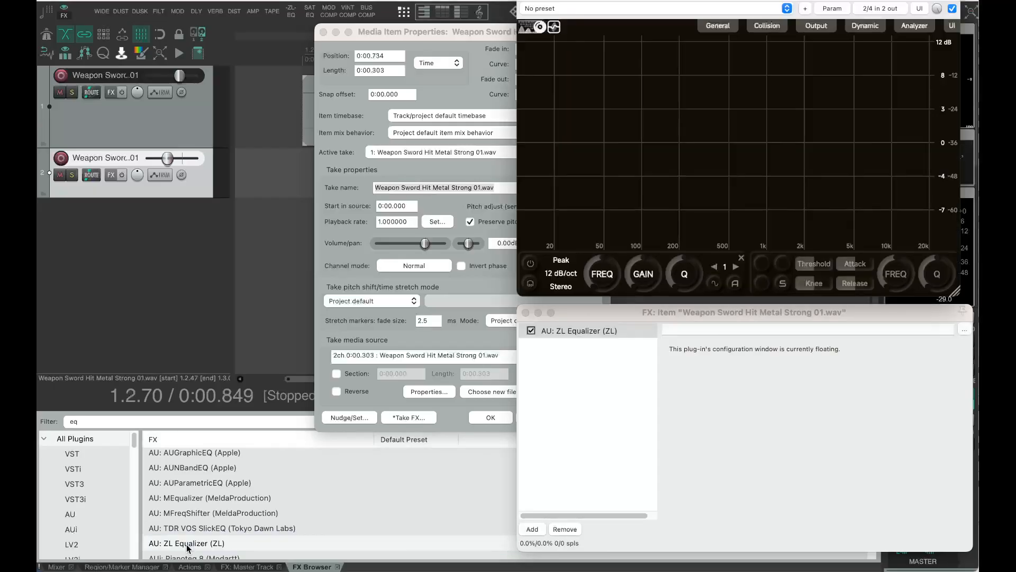
Step: Add an EQ band just below 100 Hz near 0 dB and change its filter type to Low Shelf
double_click(630, 144)
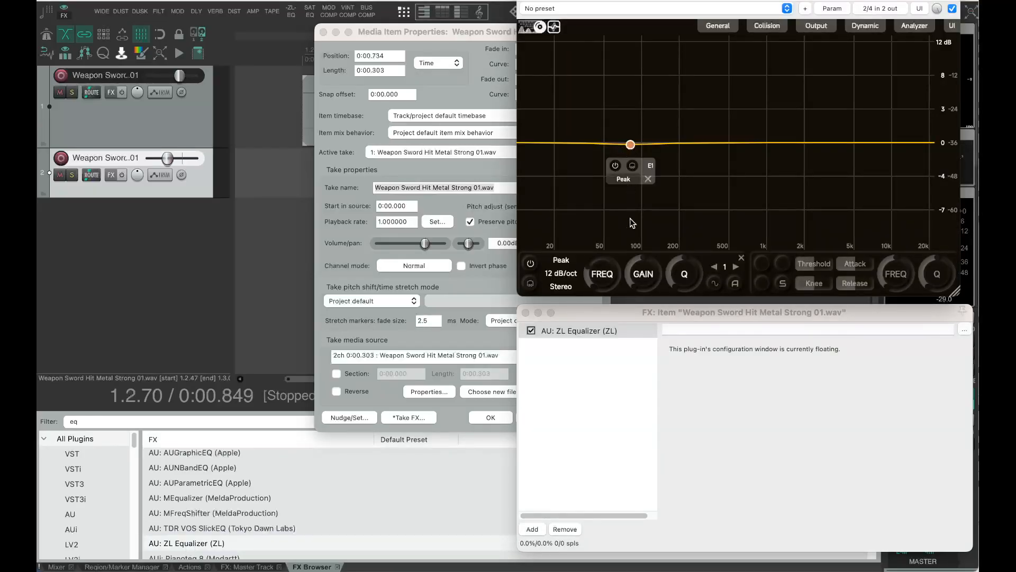
left_click(561, 260)
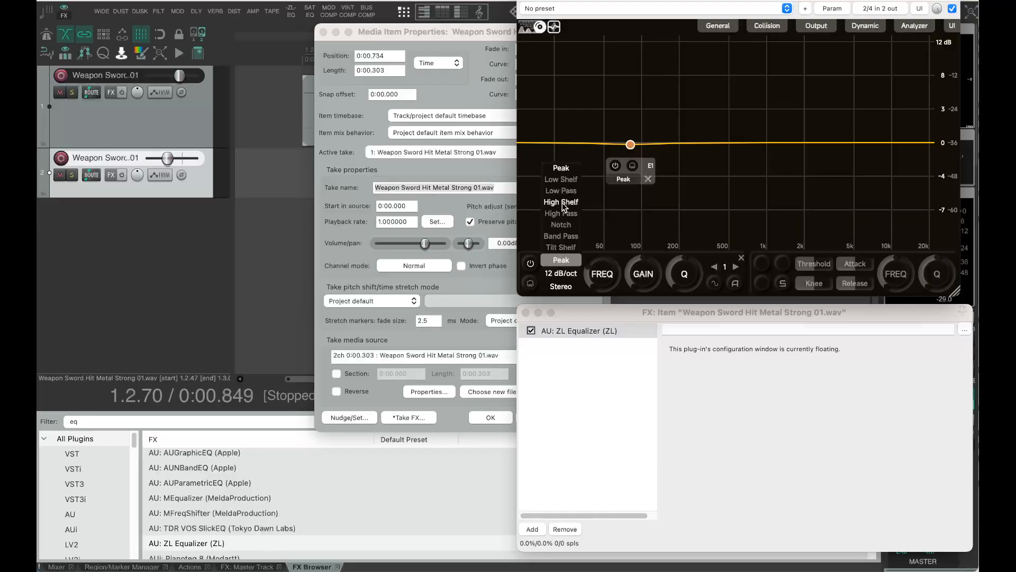
left_click(561, 179)
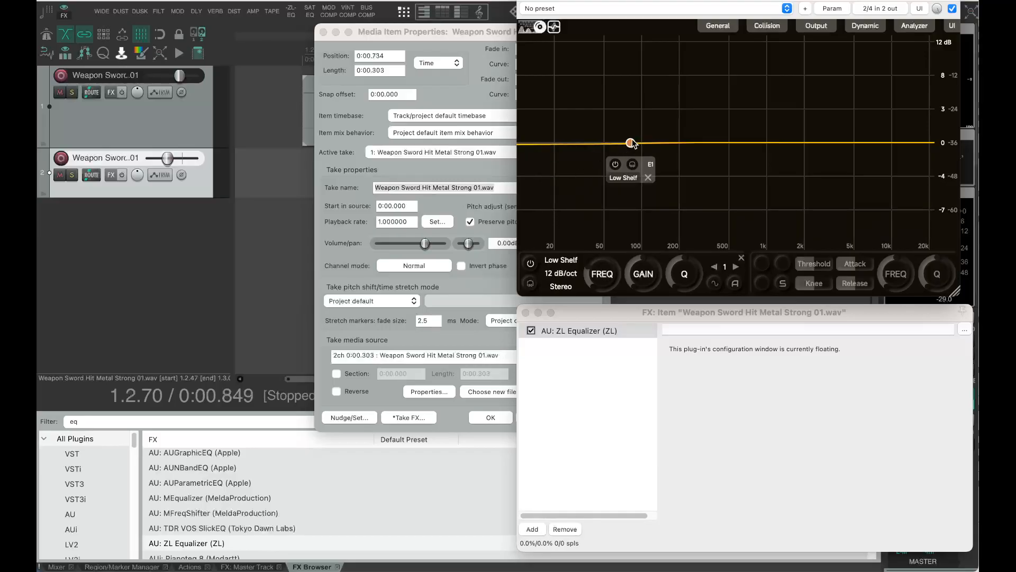
Step: Move the equalizer's low shelf band to about 5 kHz with a deep cut and close the item properties
left_click_drag(630, 143, 820, 170)
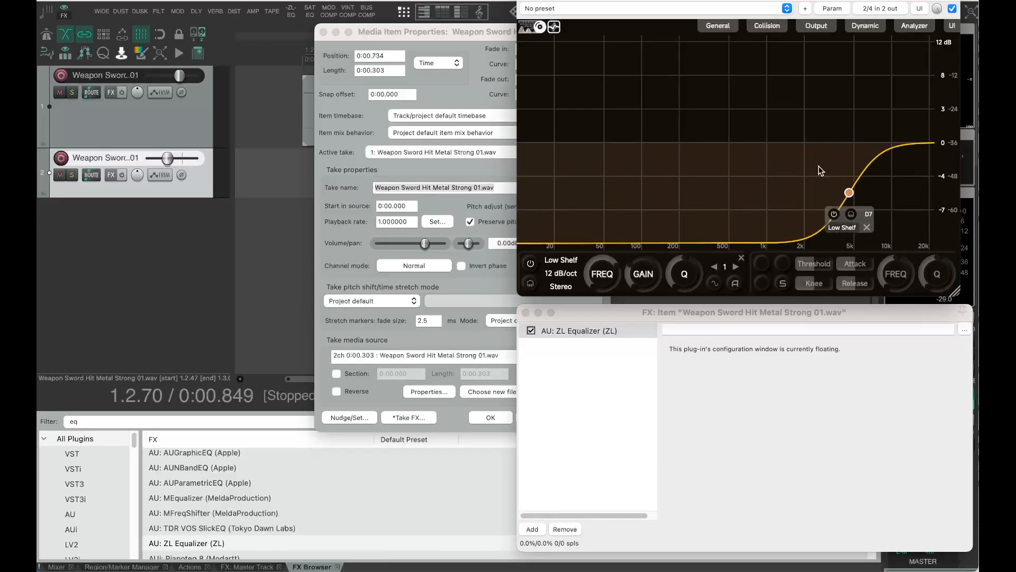
left_click(526, 0)
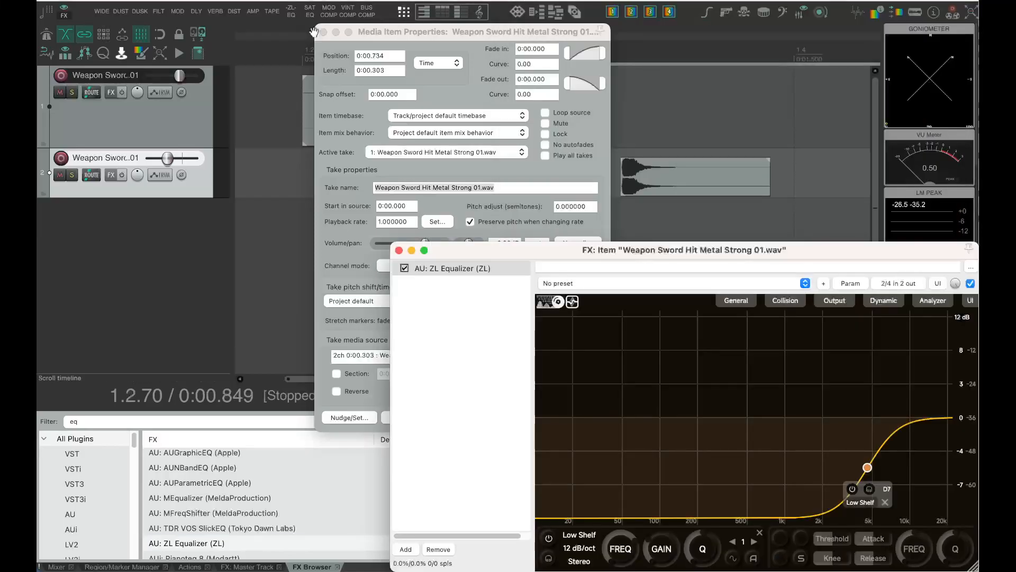
left_click(323, 33)
Step: Play back the equalized hit item and its unprocessed duplicate to compare their sound
scroll(422, 166, "up", 1)
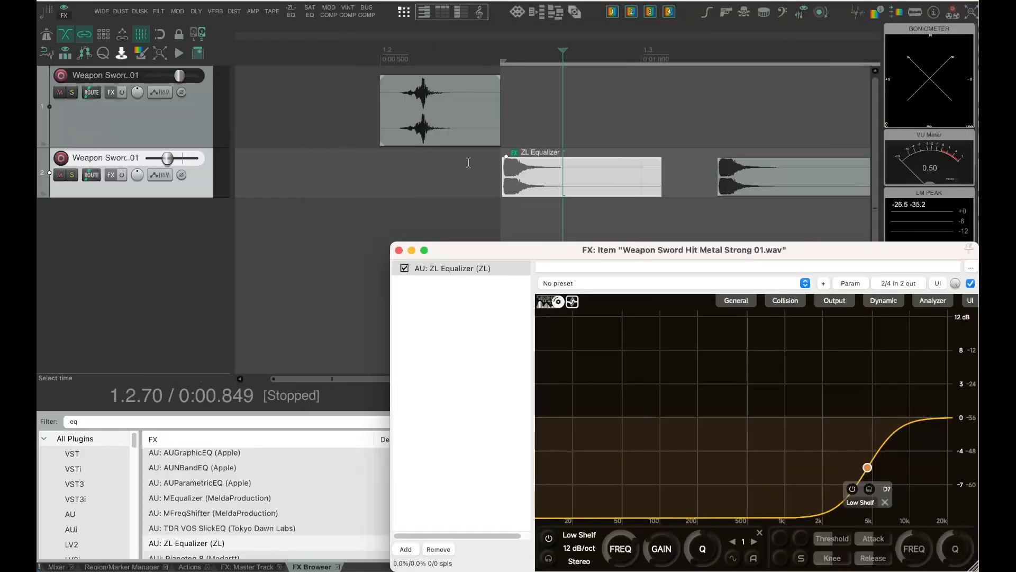
scroll(516, 160, "down", 1)
left_click(491, 166)
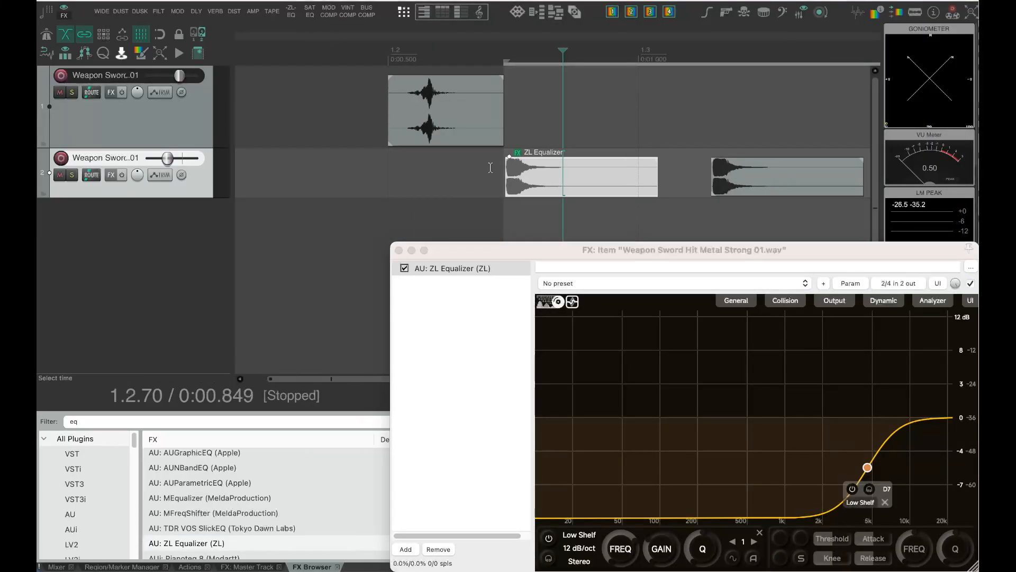
key("space")
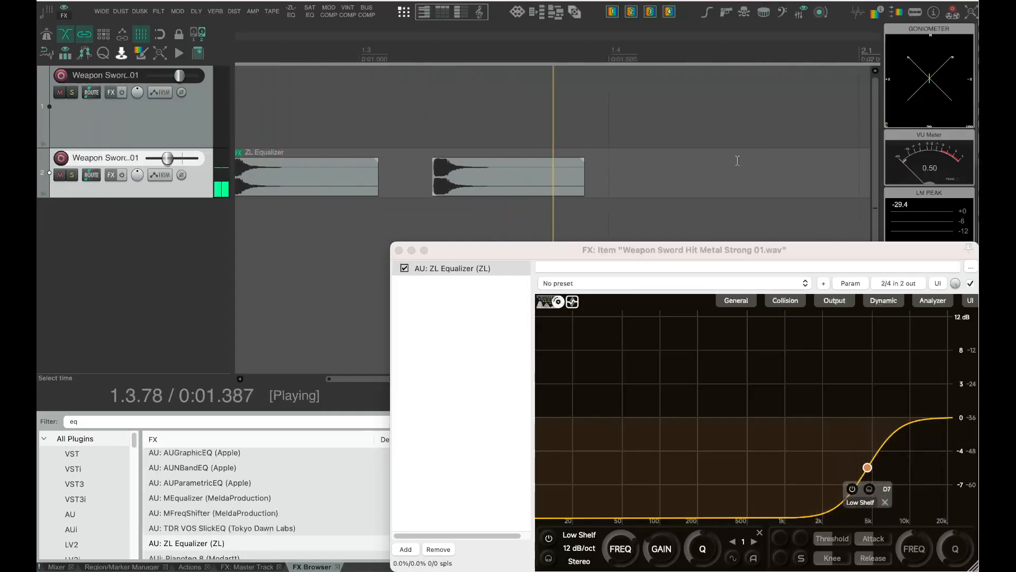
key("space")
left_click(334, 176)
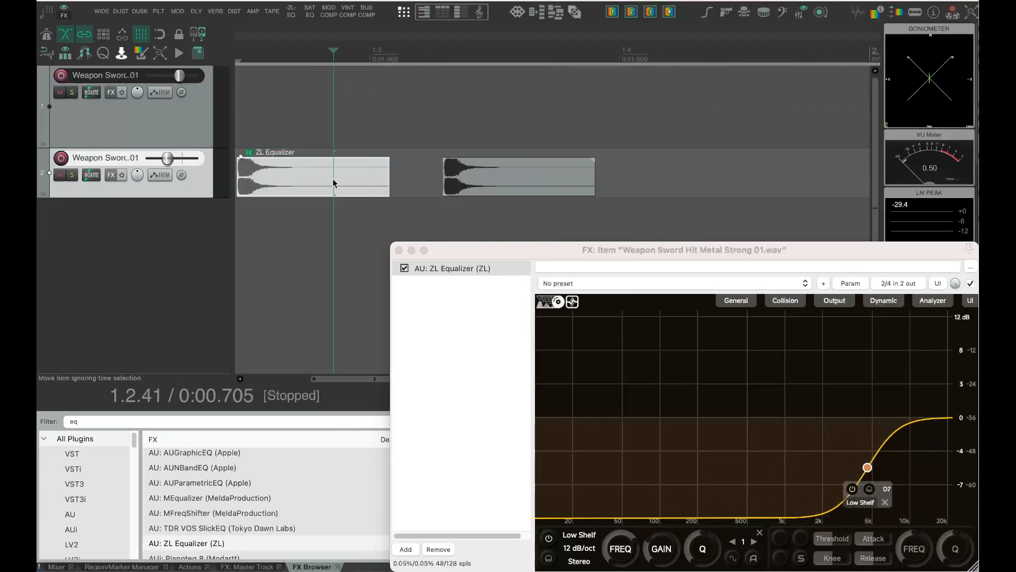
key("space")
key("space")
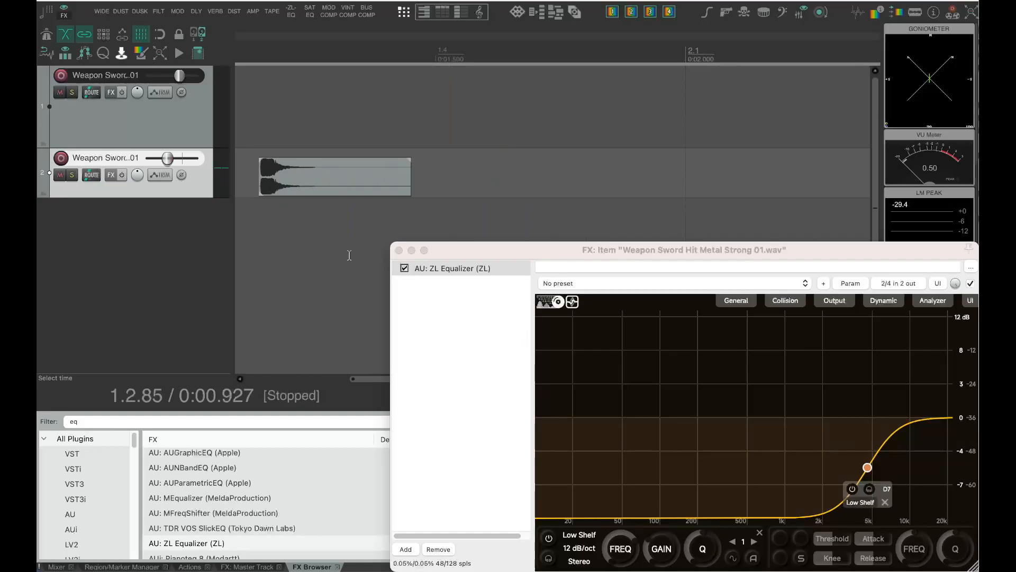
Step: Reopen the first hit item's take FX and add JS: Distortion, filtering the plug-ins by "dis"
left_click(434, 182)
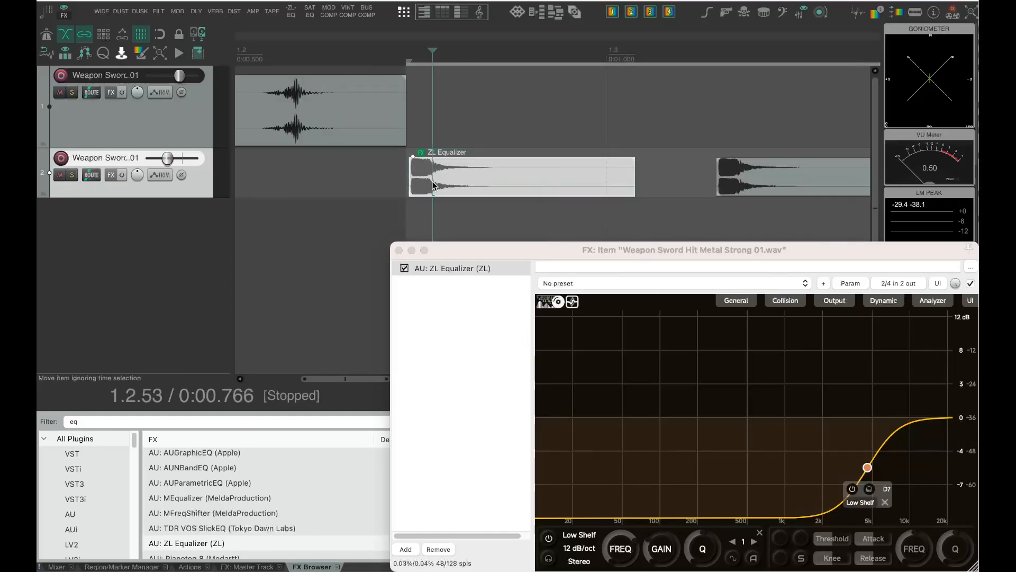
double_click(434, 183)
left_click(408, 417)
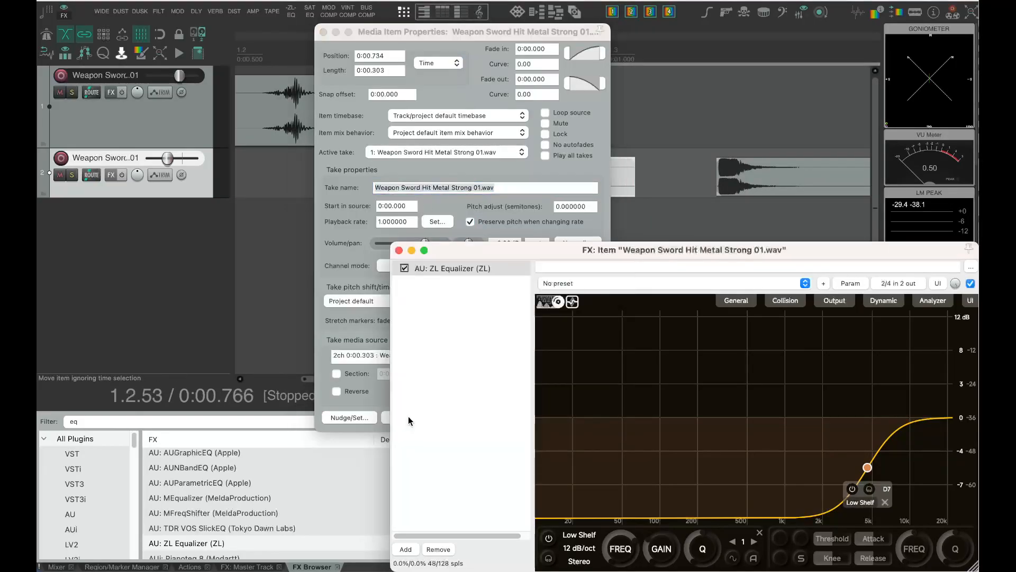
left_click(190, 419)
type("dis")
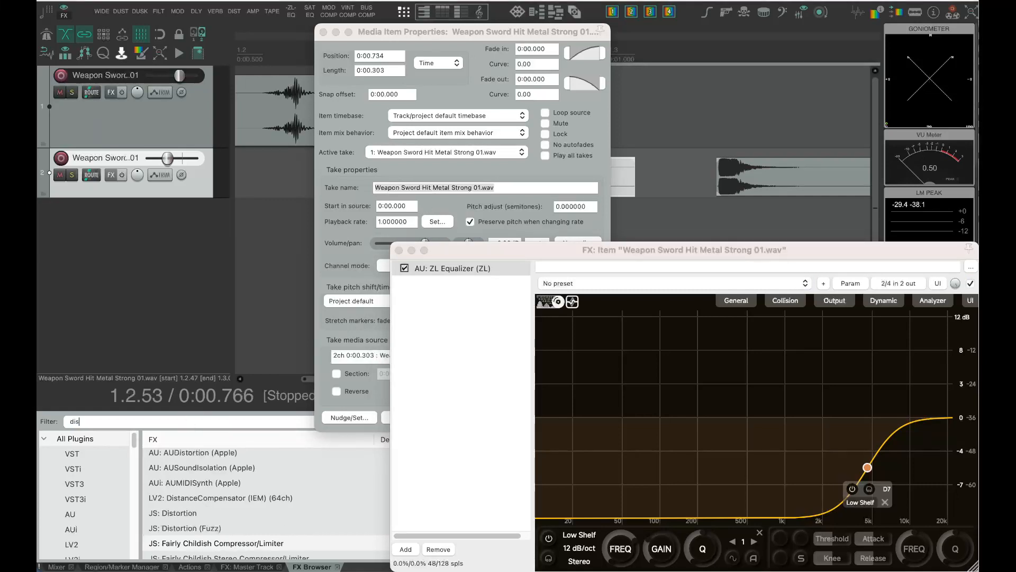
double_click(179, 514)
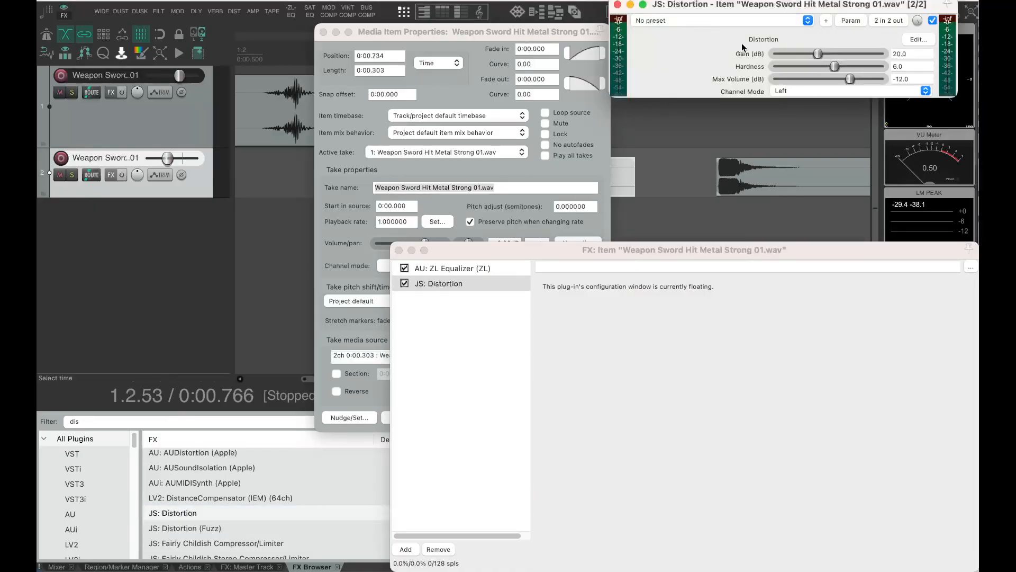
Step: Set the distortion's channel mode to Stereo and its gain to 39.0 dB, and play the hit item
left_click(814, 95)
left_click(799, 116)
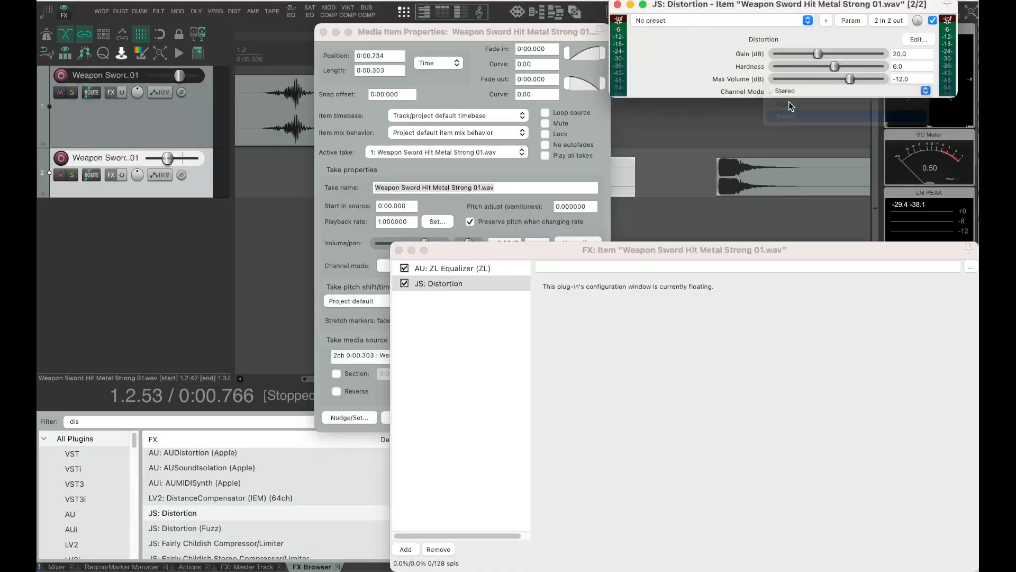
left_click_drag(815, 58, 858, 54)
key("space")
key("space")
key("space")
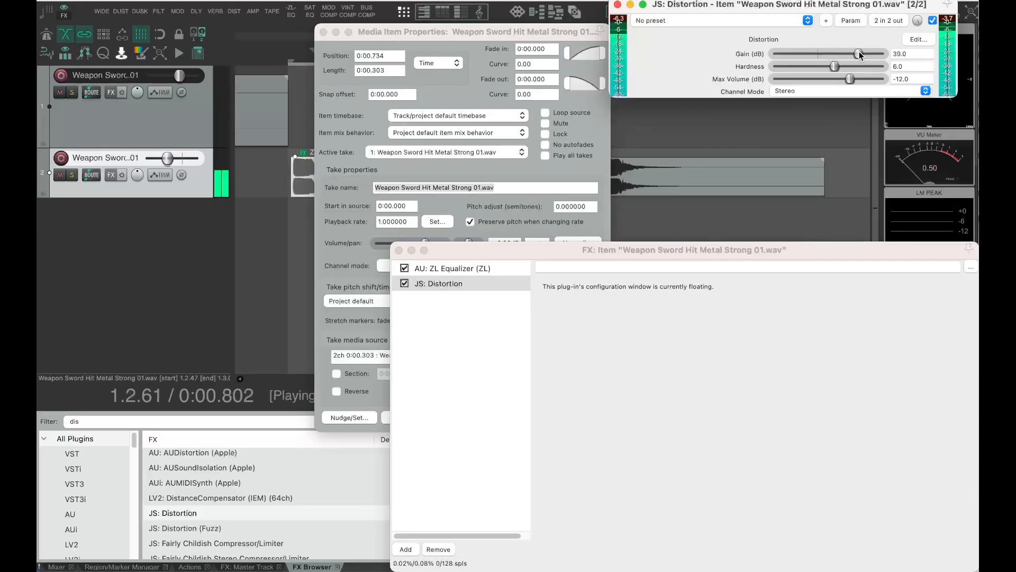
key("space")
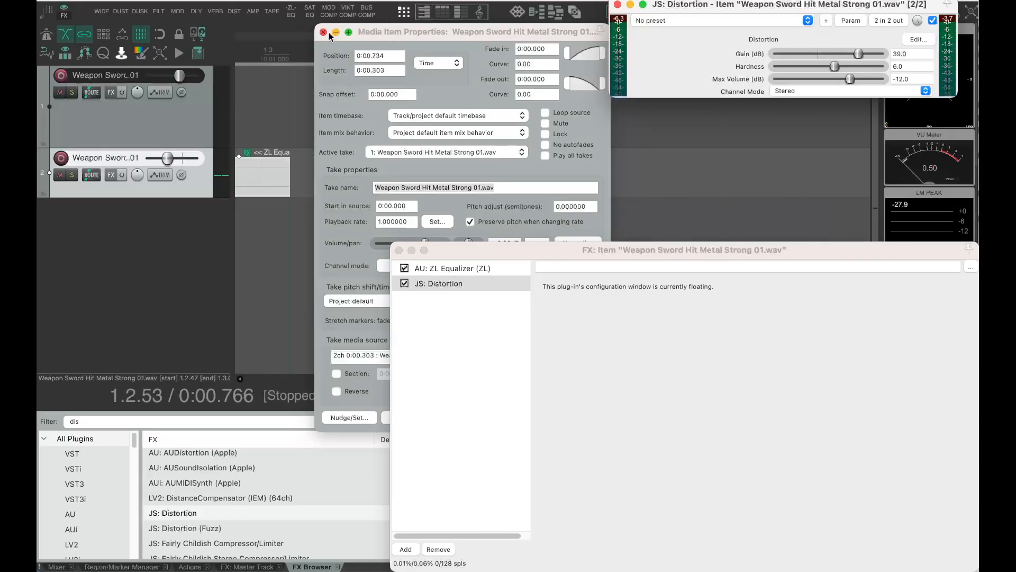
Step: Close the item properties and open the second track's FX chain beside the plug-in list
left_click(352, 384)
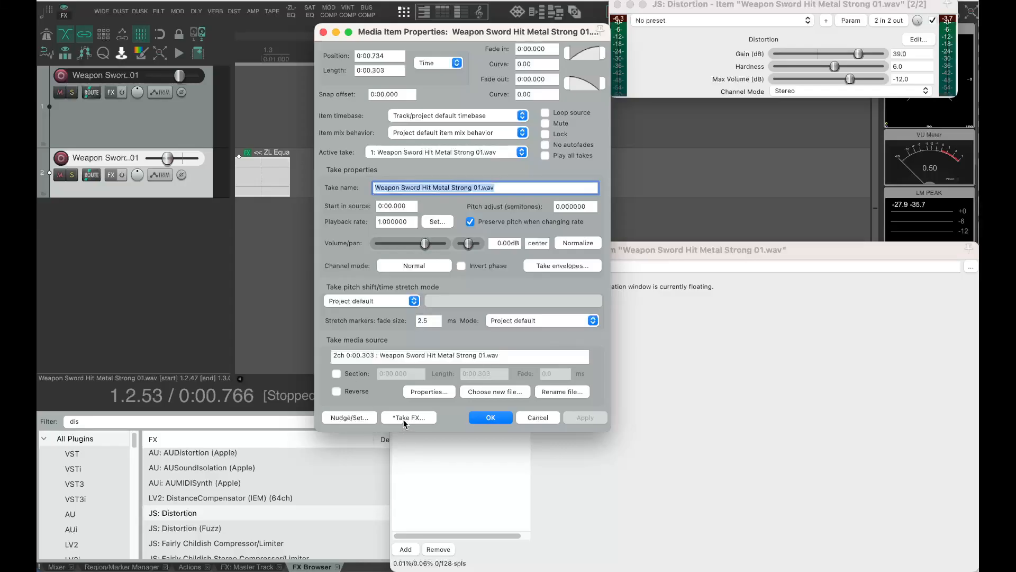
left_click(323, 32)
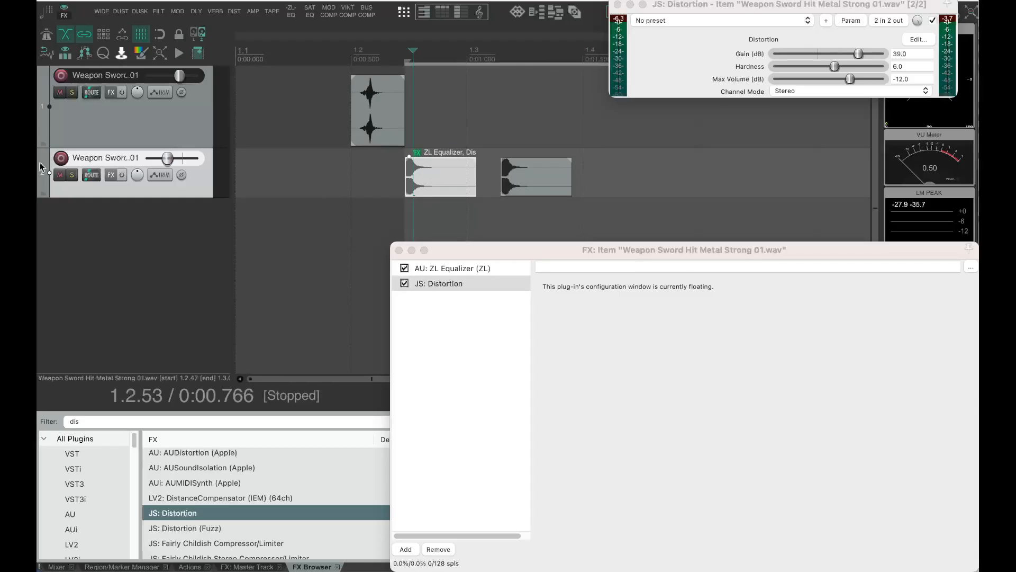
left_click(110, 175)
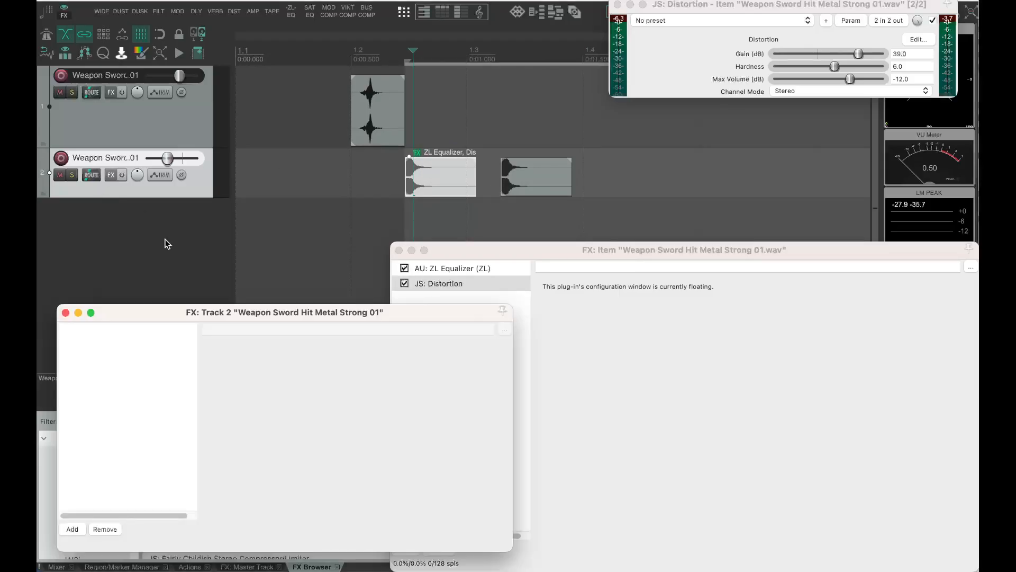
left_click_drag(130, 312, 496, 249)
Step: Add another JS: Distortion to the hit item, set its channel mode to Stereo, and play the result
double_click(180, 514)
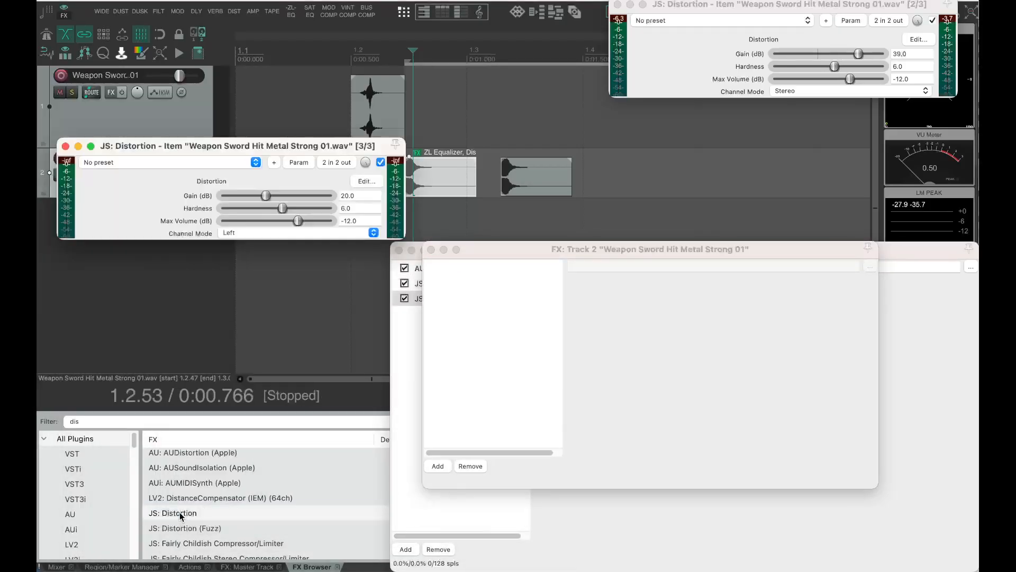
left_click(247, 234)
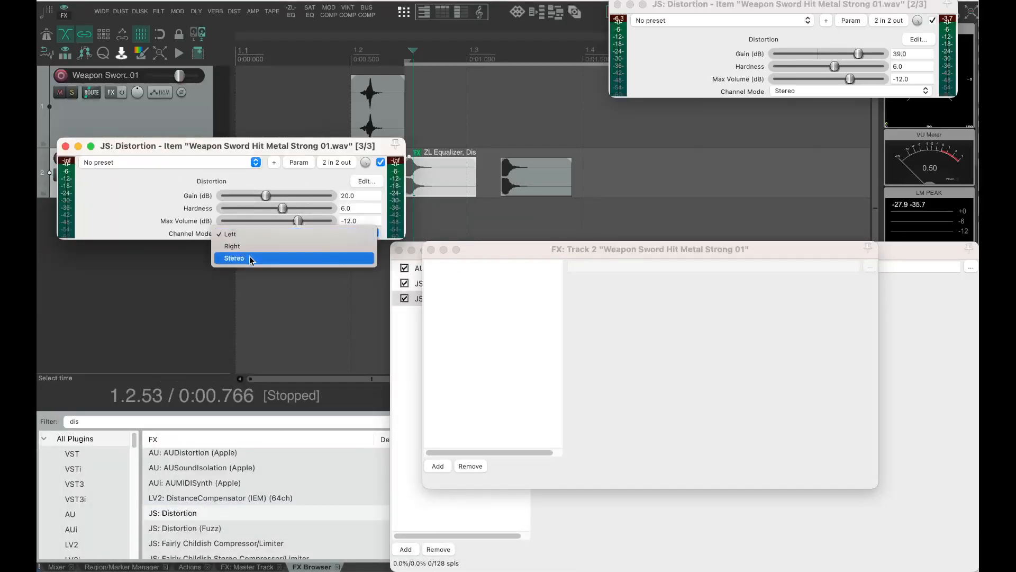
left_click(250, 259)
key("space")
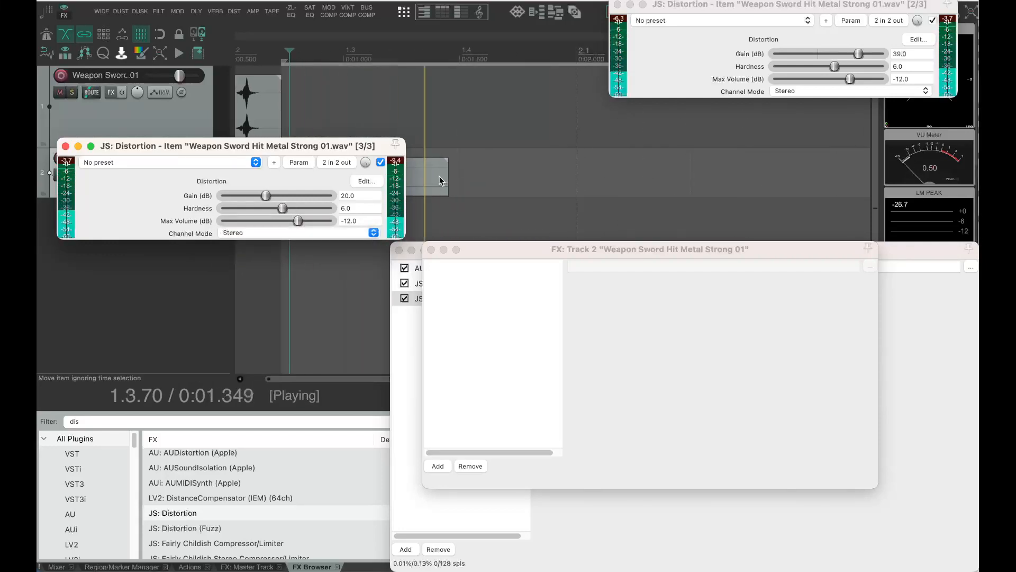
key("space")
left_click(65, 148)
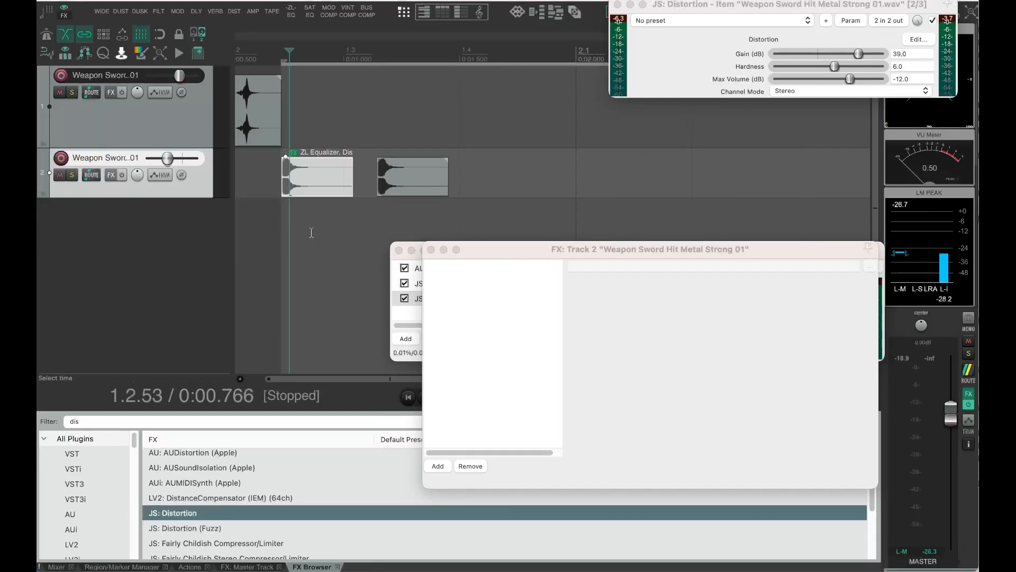
Step: Undo both JS: Distortion additions on the hit item along with their setting changes
key("super+z")
key("super+z")
key("super+z")
key("super+z")
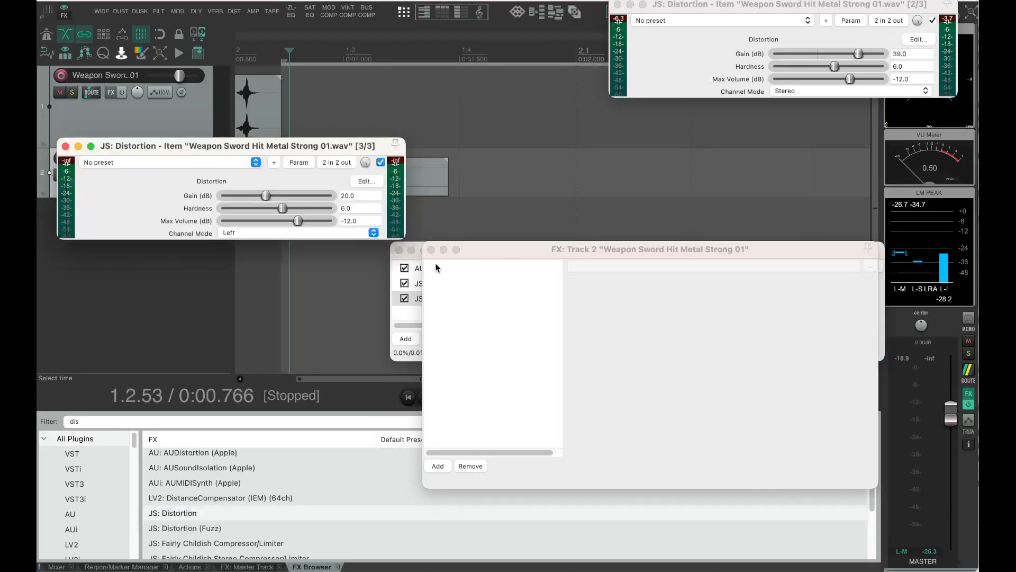
key("super+z")
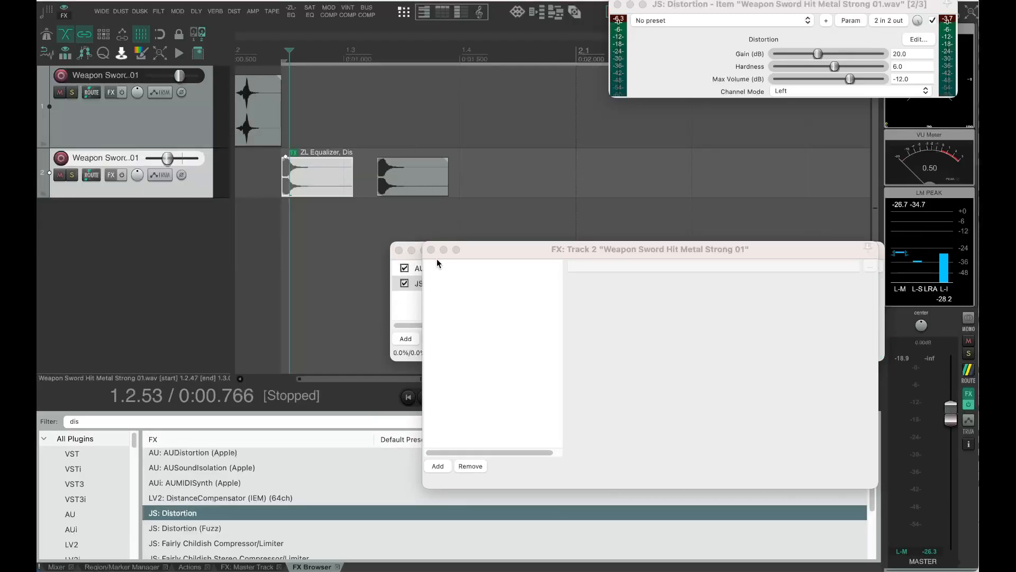
key("super+z")
Step: Undo the ZL Equalizer edits and its addition to the hit item, and close the track FX window
left_click(290, 155)
left_click(296, 174)
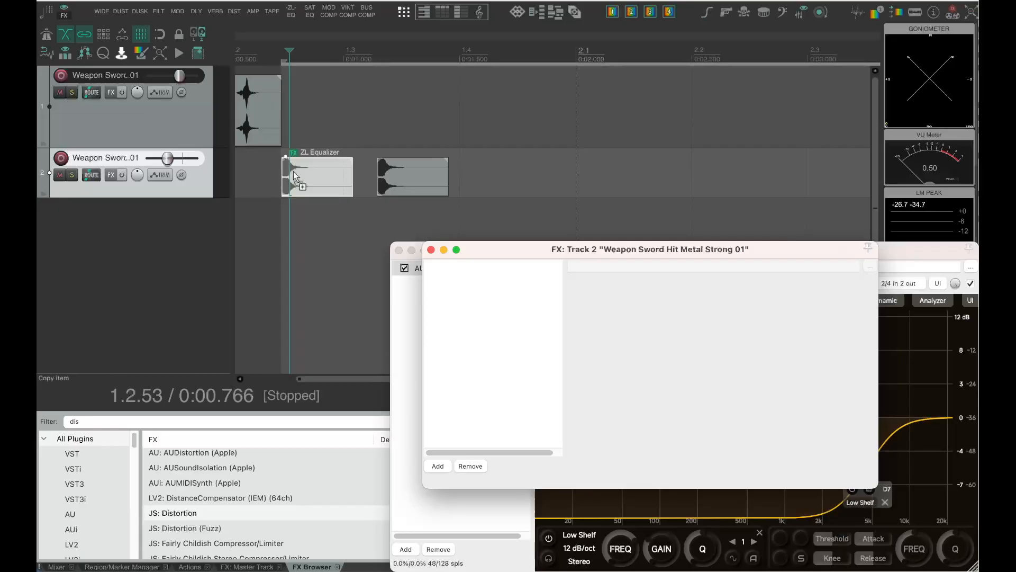
left_click(291, 154)
key("super+z")
key("super+z")
key("super+z")
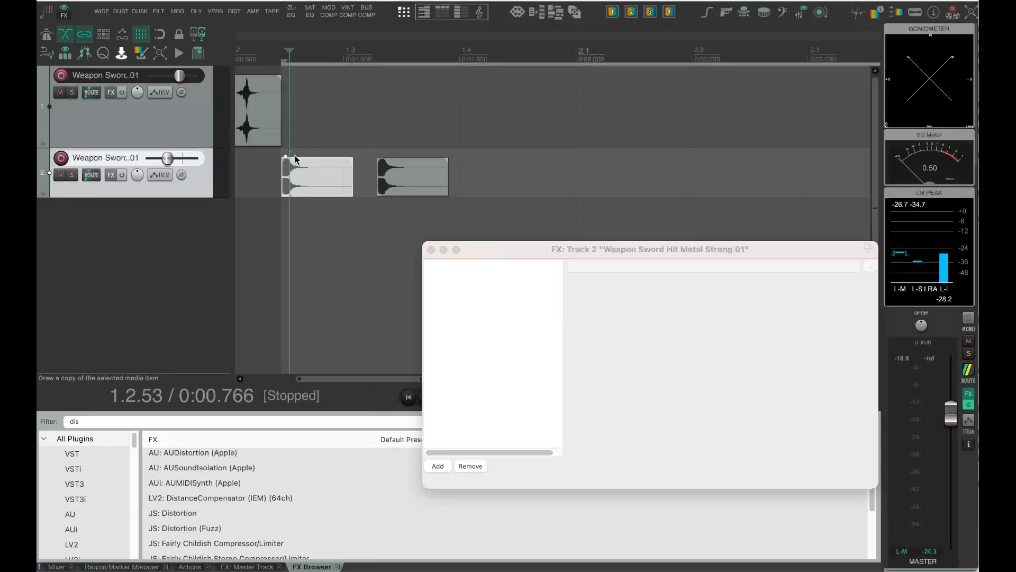
left_click(431, 249)
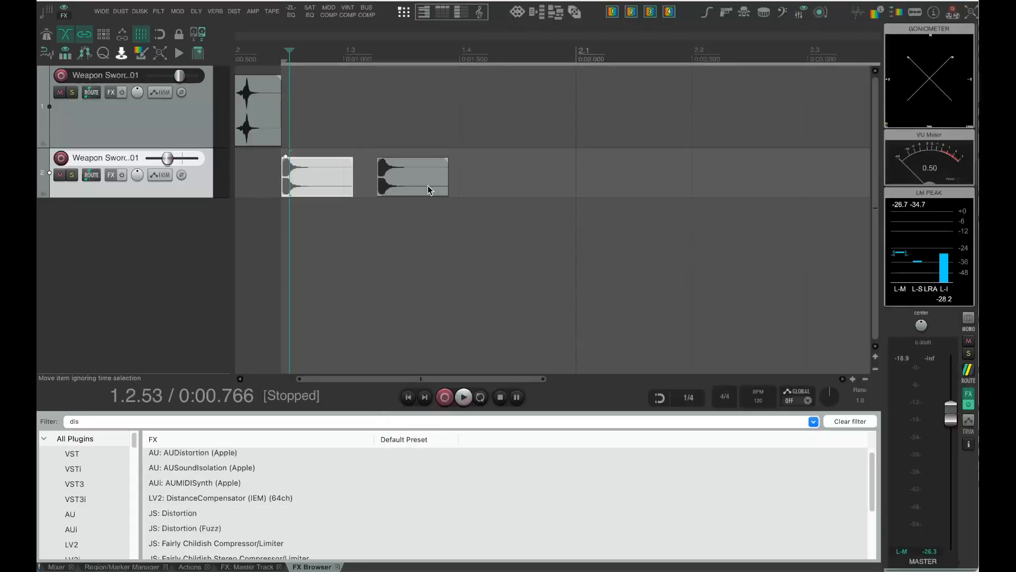
Step: Delete the duplicate hit item and set the remaining hit item's pitch adjustment to -12 semitones
left_click(427, 187)
double_click(333, 190)
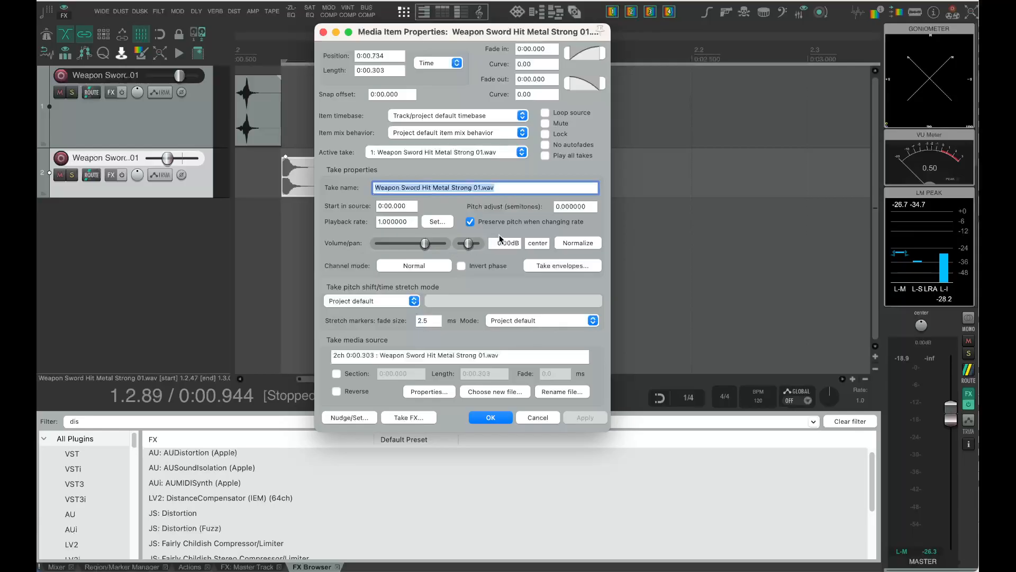
left_click_drag(418, 32, 594, 39)
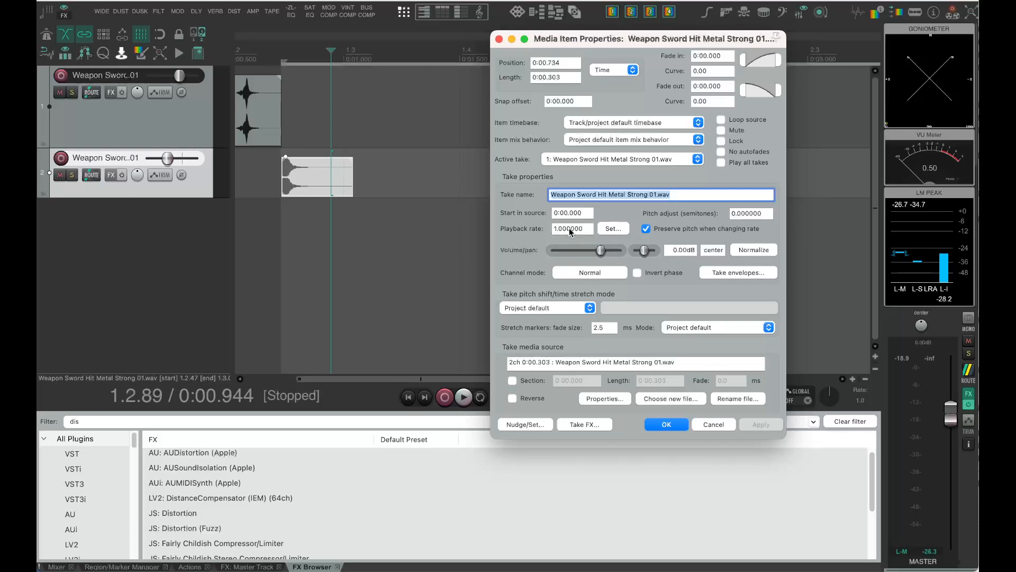
left_click(752, 215)
type("-12")
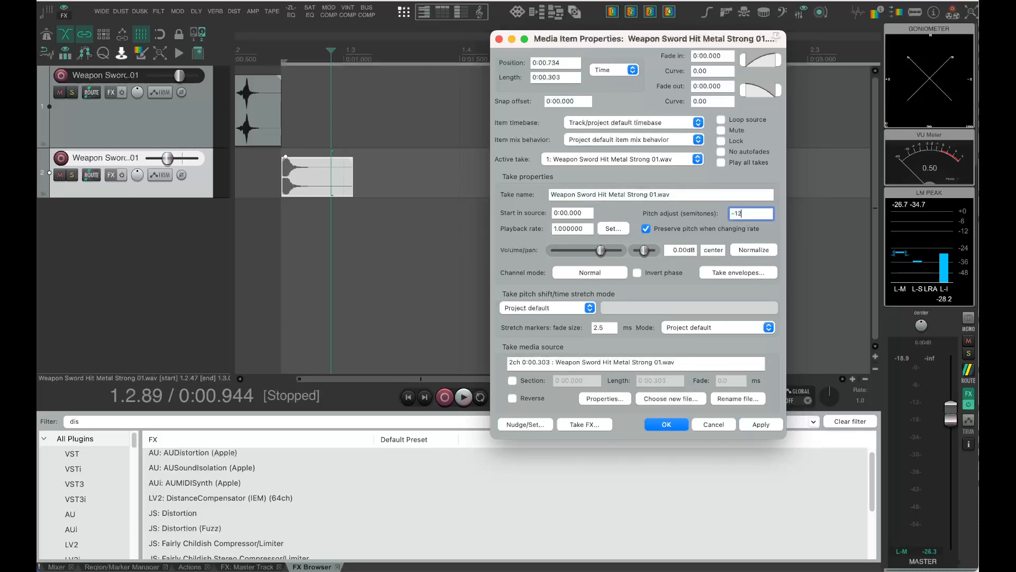
key("Return")
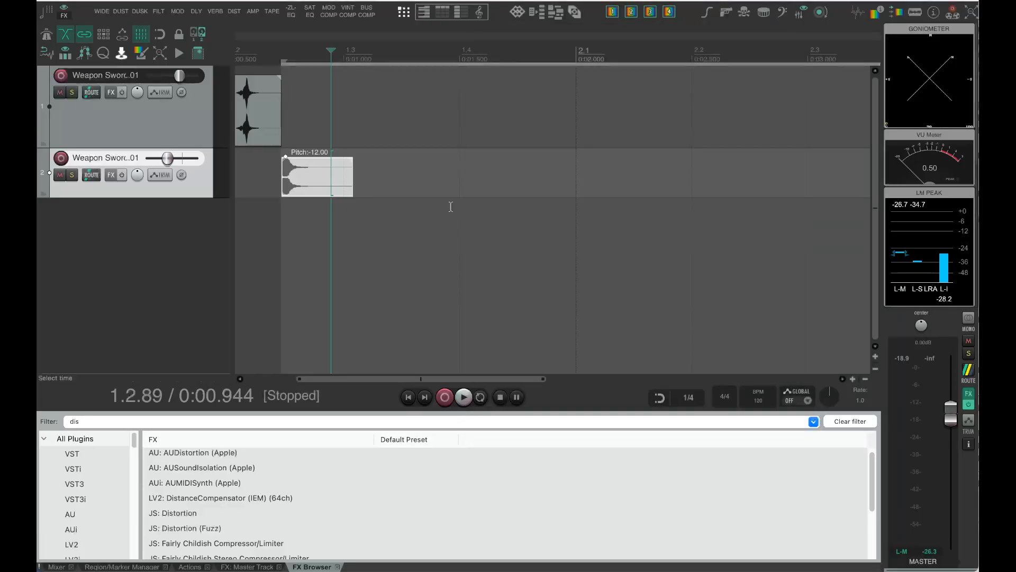
Step: Play the pitched-down hit item from its start at 0:00.734
left_click(280, 171)
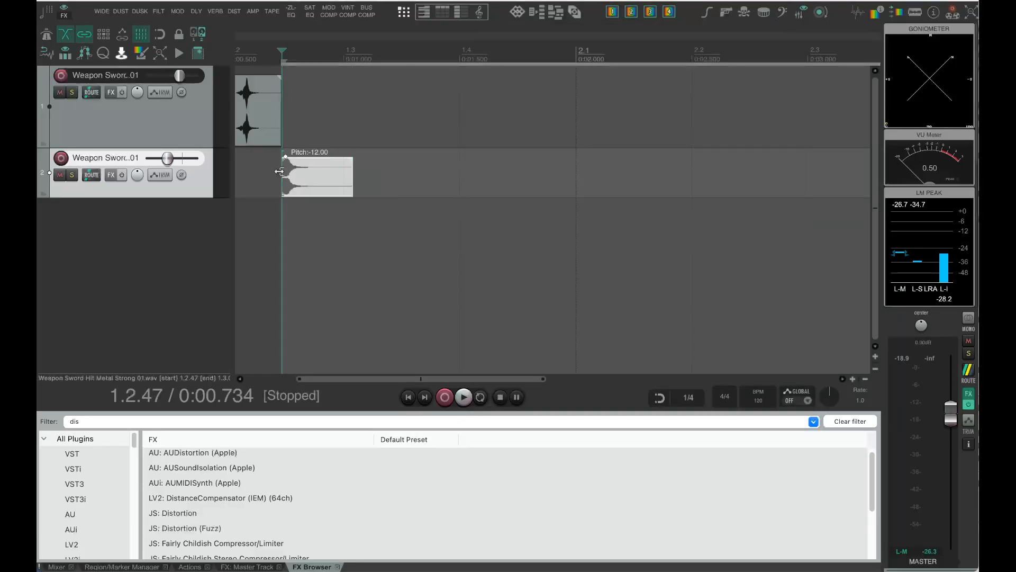
key("space")
key("space")
key("space")
key("space")
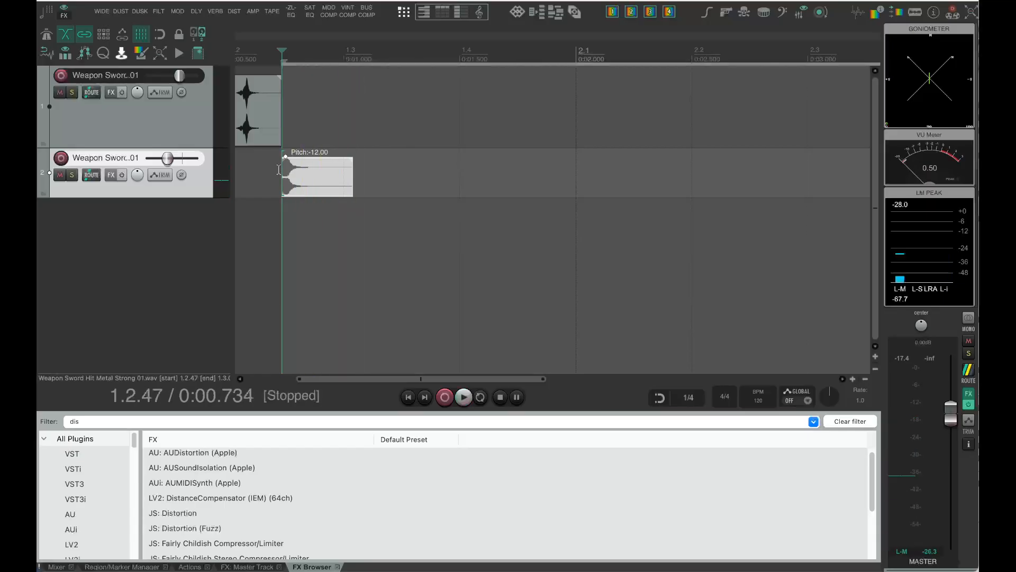
Step: Turn off pitch preservation for the hit item, set its pitch adjustment to -12 semitones, and undo the change
double_click(318, 177)
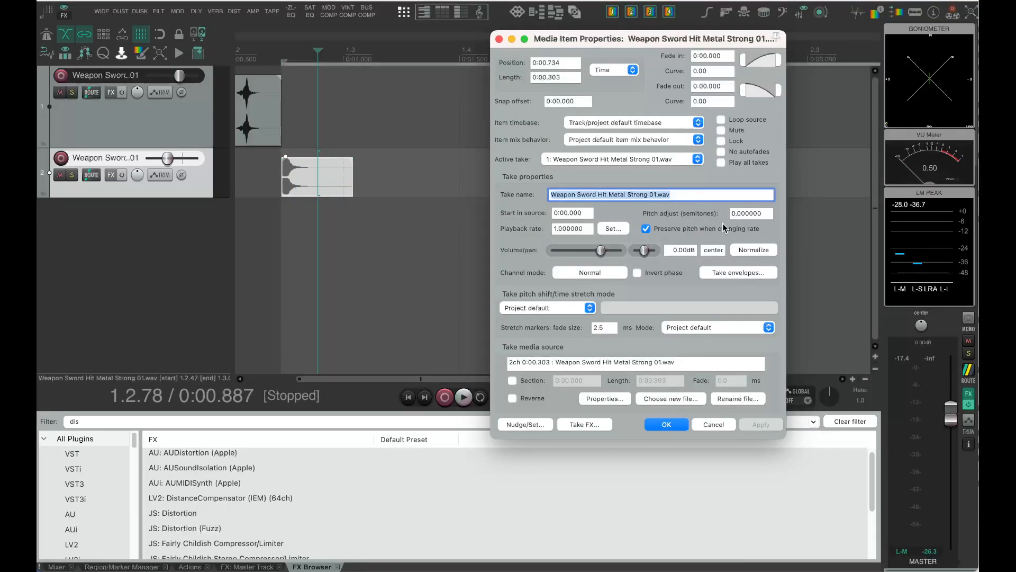
left_click(645, 229)
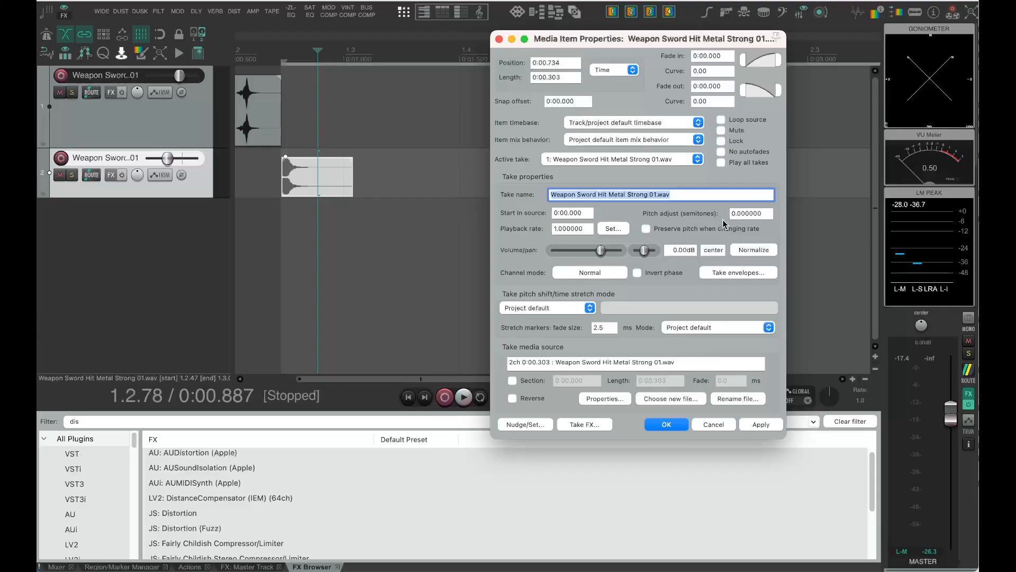
left_click(732, 215)
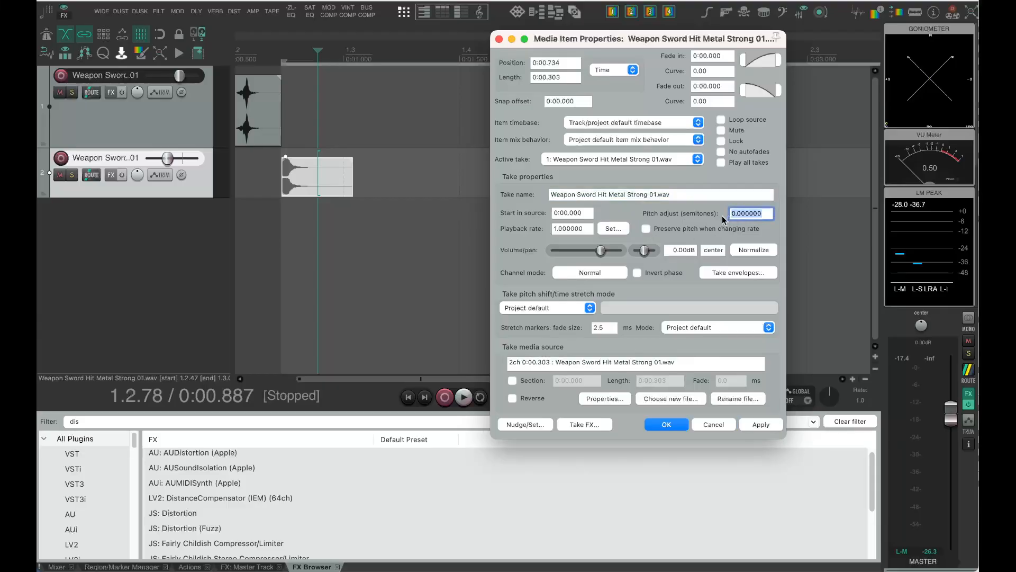
type("-12")
key("Return")
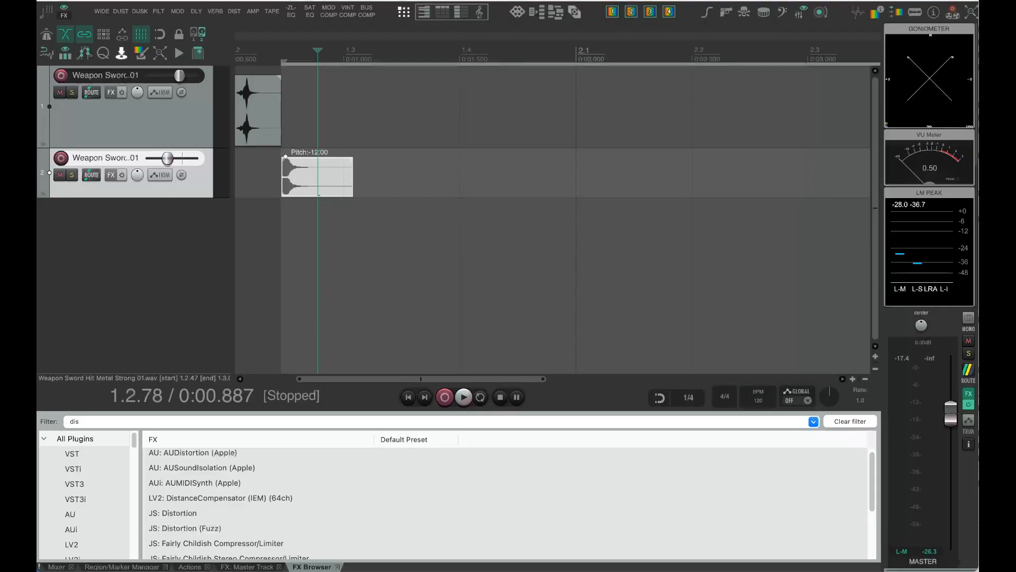
key("super+z")
left_click(718, 215)
Step: Set the hit item's playback rate to 0.5 with pitch preservation turned off and apply the change
left_click(316, 179)
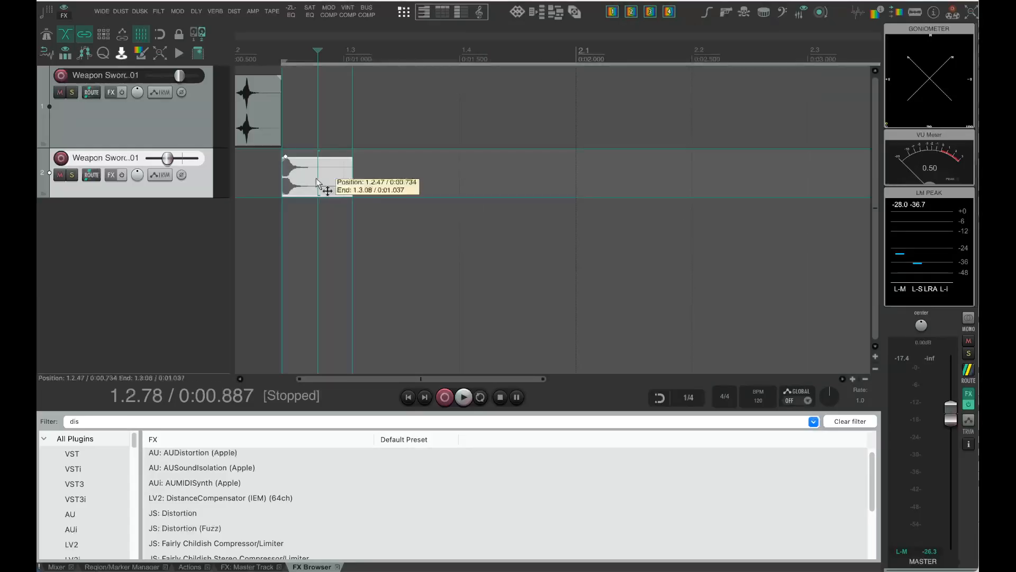
double_click(317, 179)
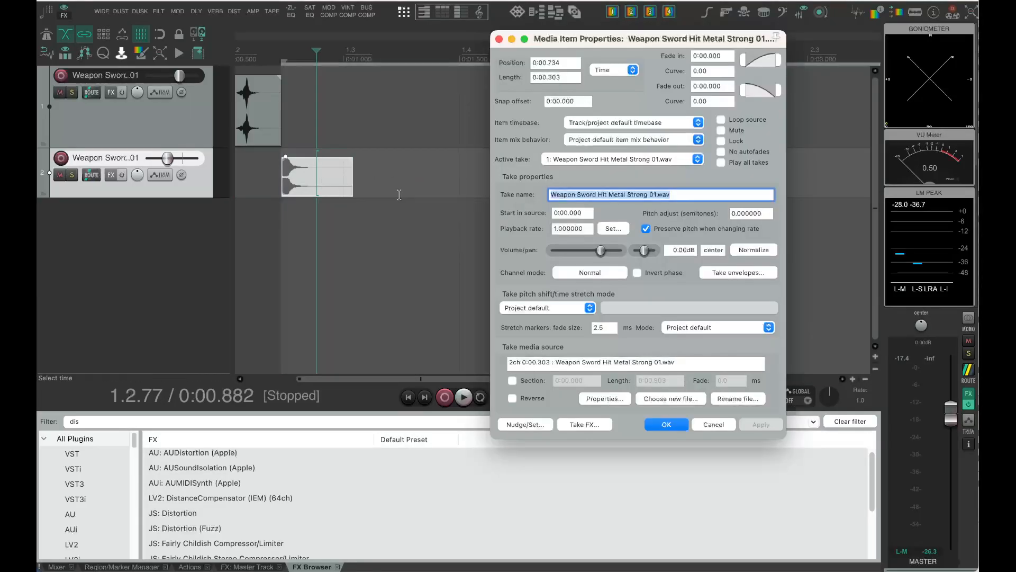
double_click(563, 231)
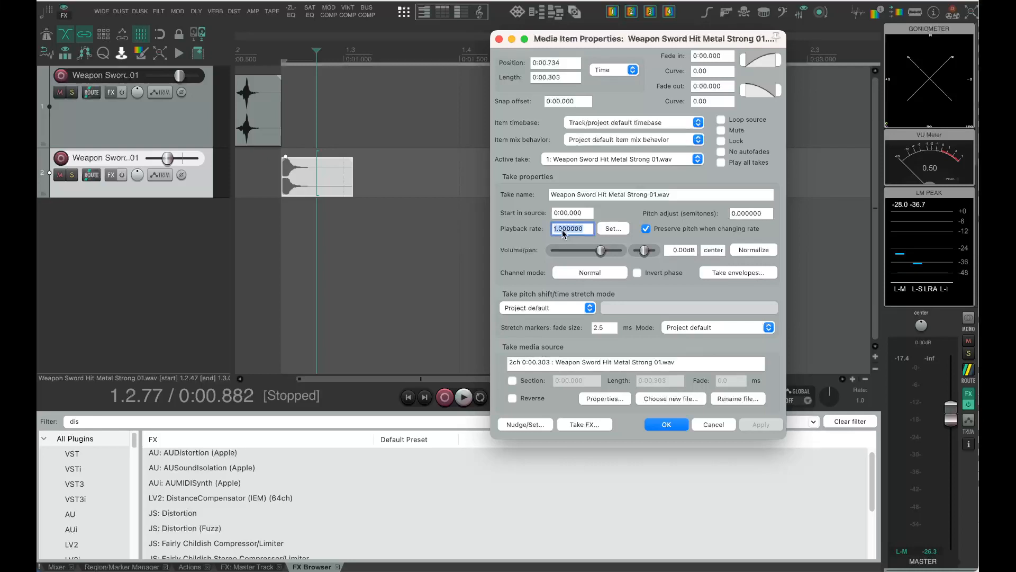
type("0.5")
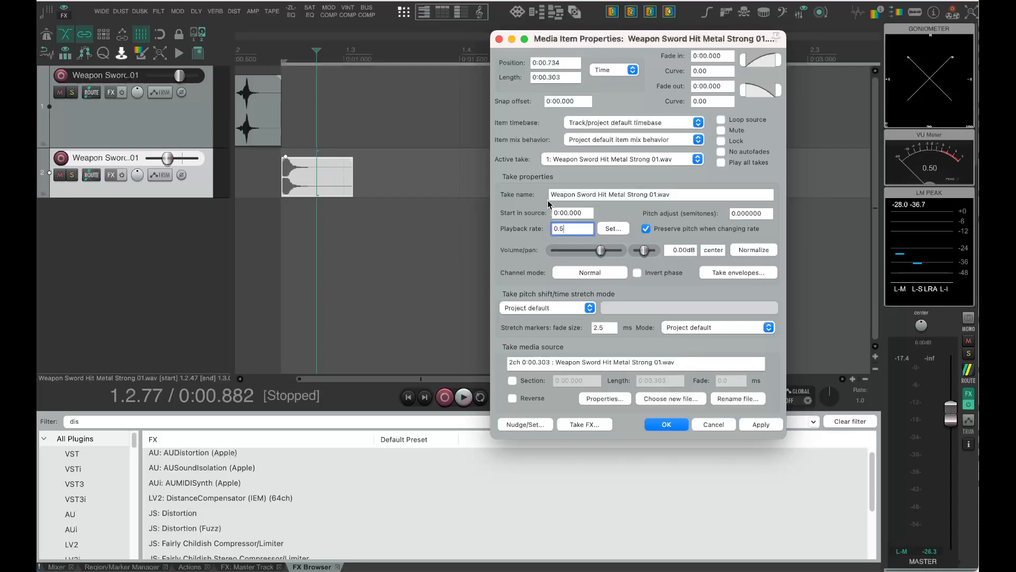
left_click(646, 229)
left_click(762, 425)
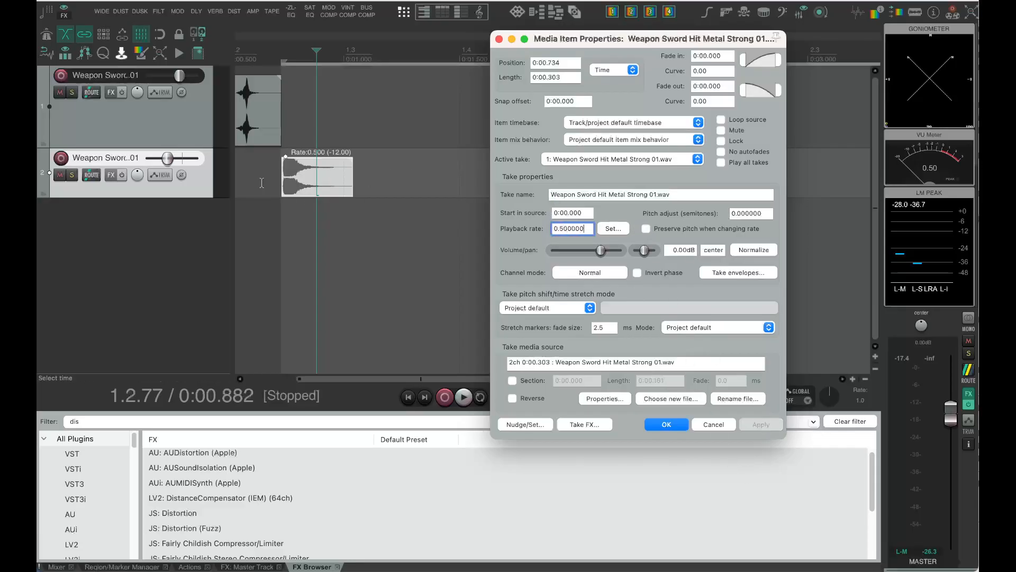
Step: Play the slowed-down hit item from just before its start
left_click(276, 173)
key("space")
key("space")
key("space")
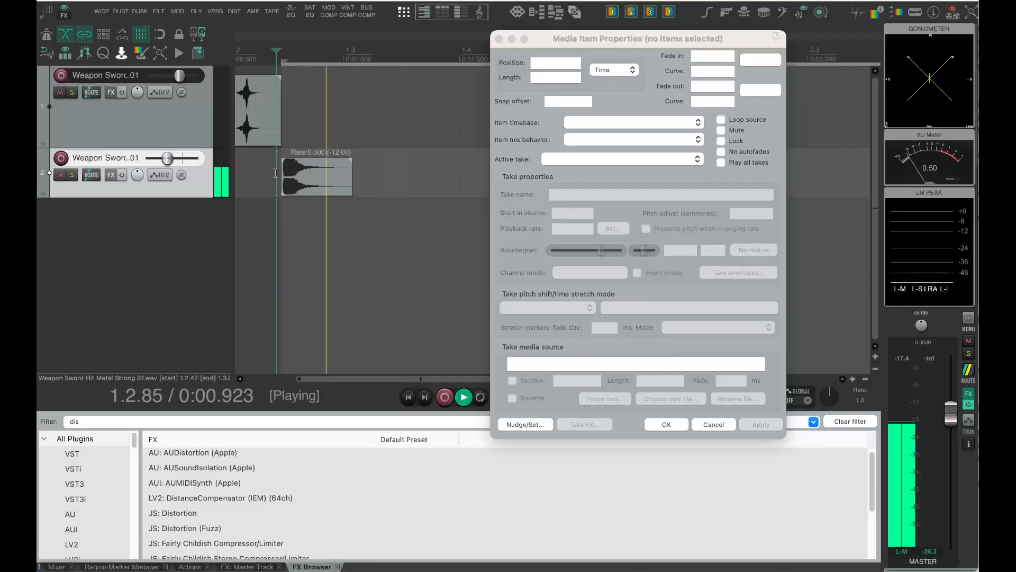
key("space")
Step: Open the hit item's take envelope list, and open track 2's envelope list for comparison
left_click(324, 188)
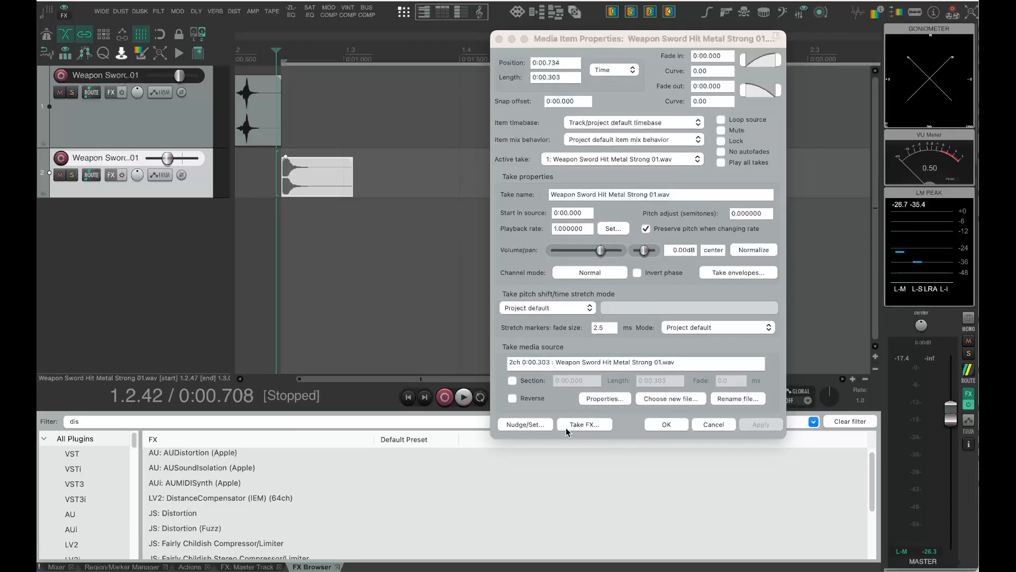
left_click(736, 274)
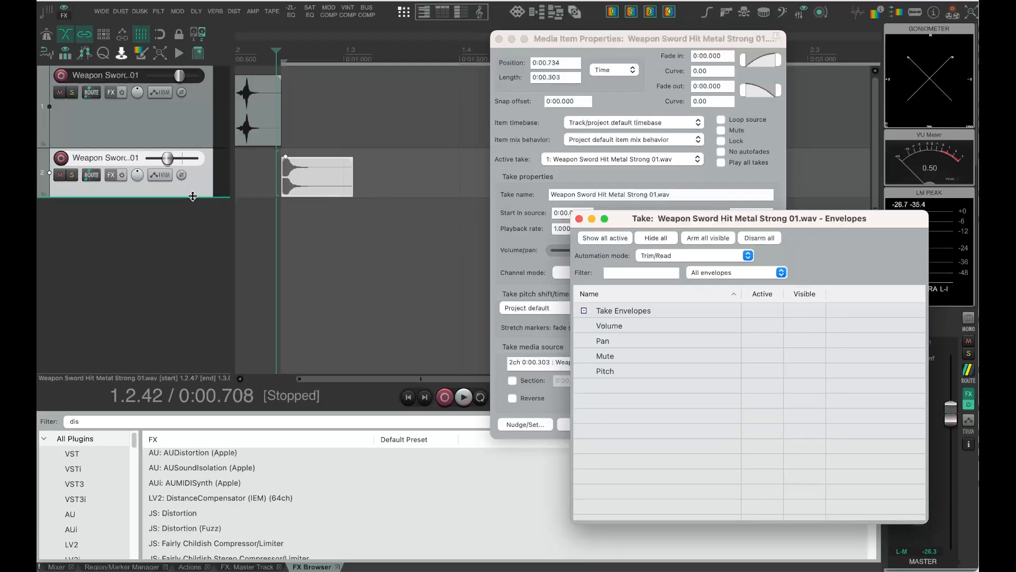
left_click(161, 176)
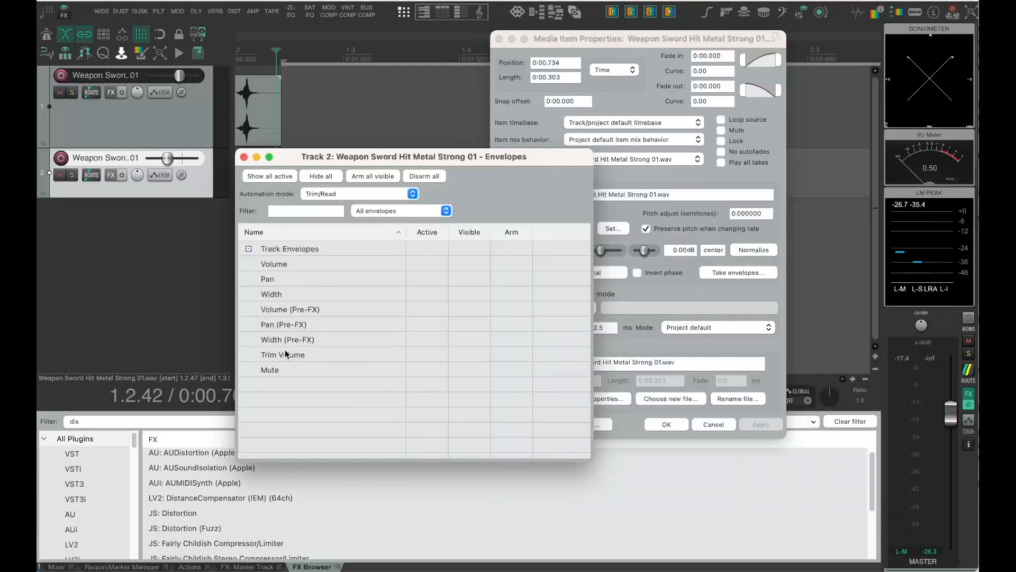
Step: Show track 2's Volume envelope, hide it again, and close the track's envelope list
left_click_drag(300, 158, 614, 182)
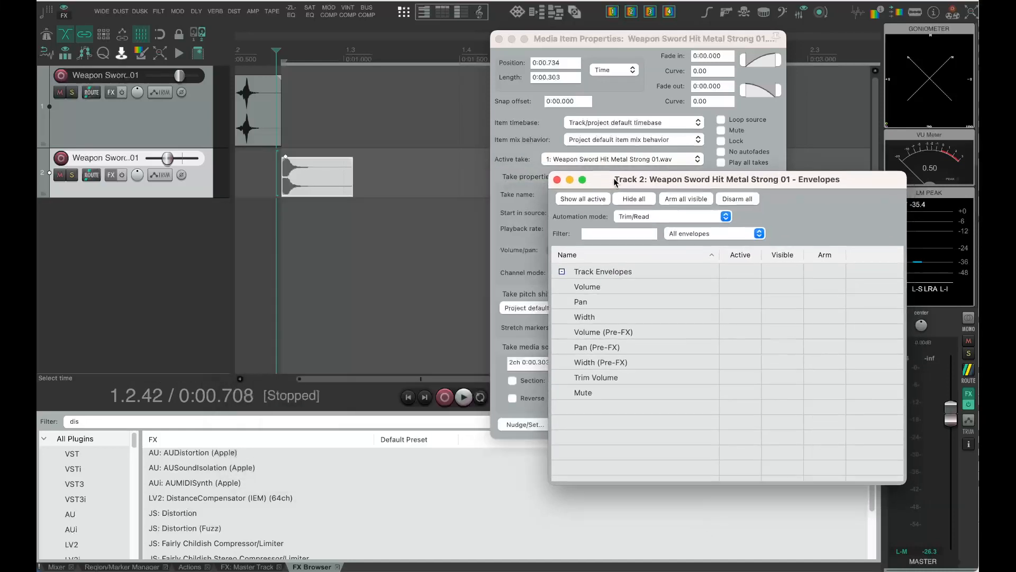
left_click(556, 289)
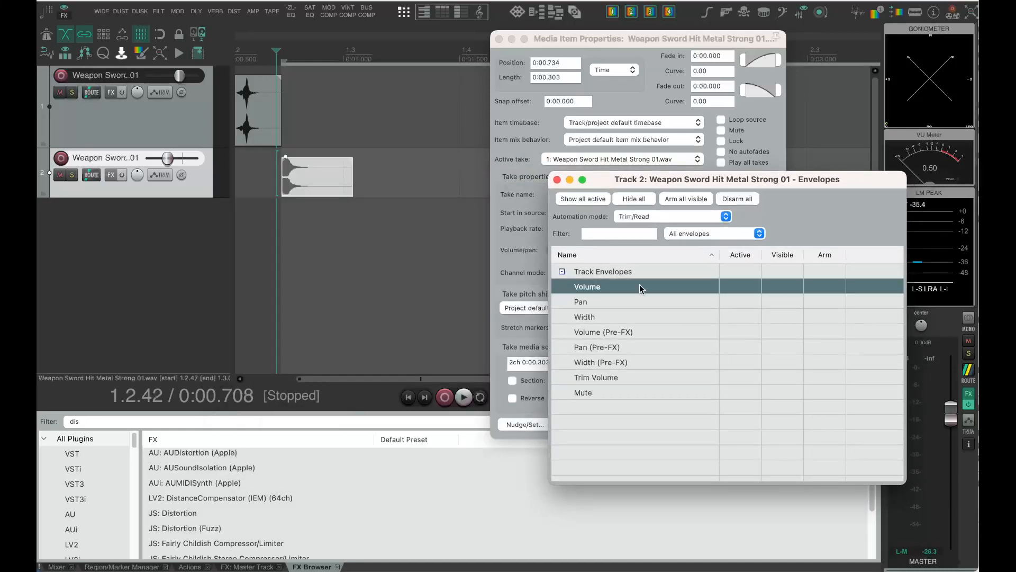
left_click(741, 288)
left_click(744, 288)
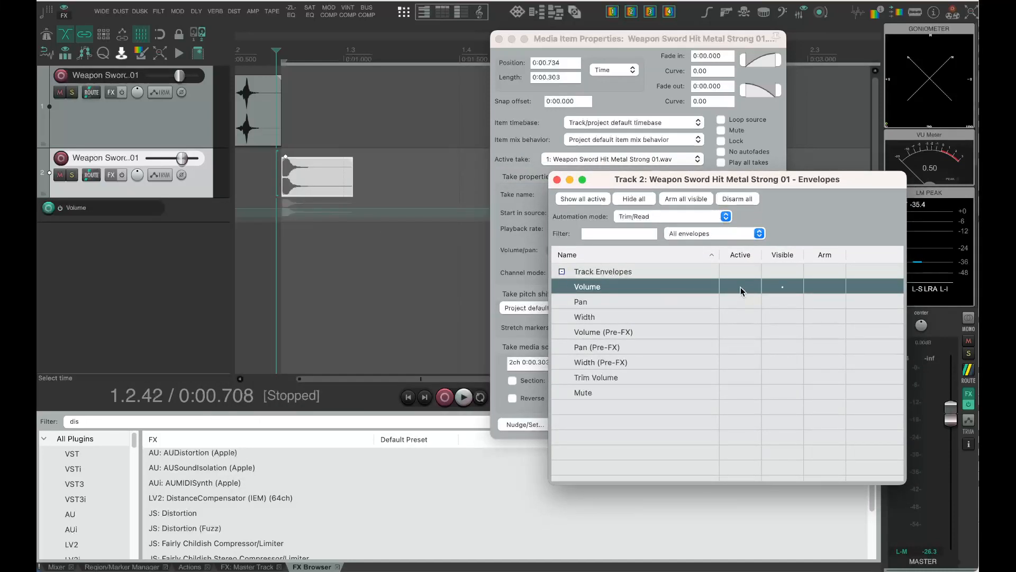
left_click(781, 288)
left_click(557, 180)
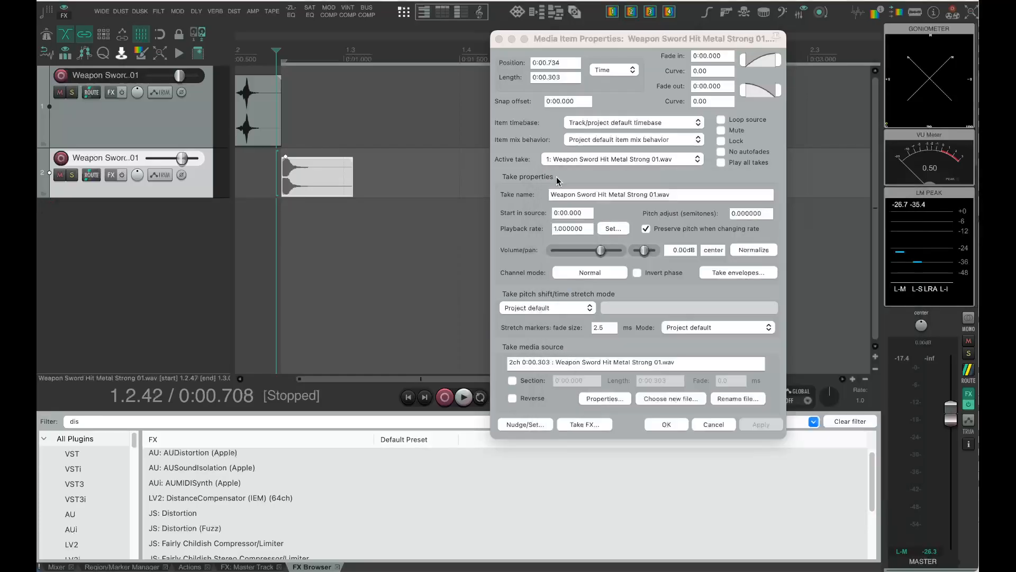
Step: Activate the Volume, Pan and Pitch take envelopes on the hit item, leave Mute inactive, and close the list
left_click(734, 273)
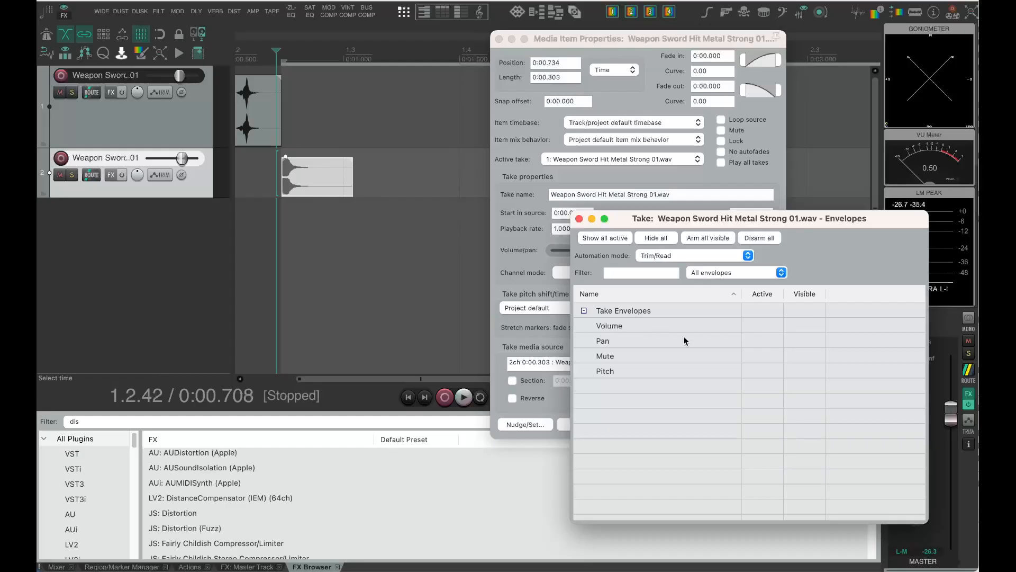
left_click(755, 326)
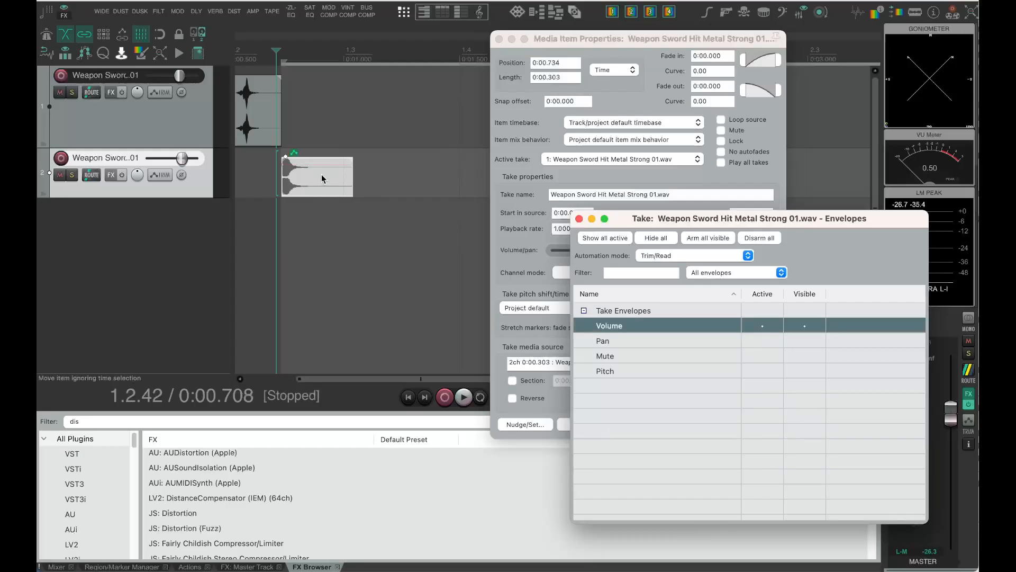
left_click(762, 341)
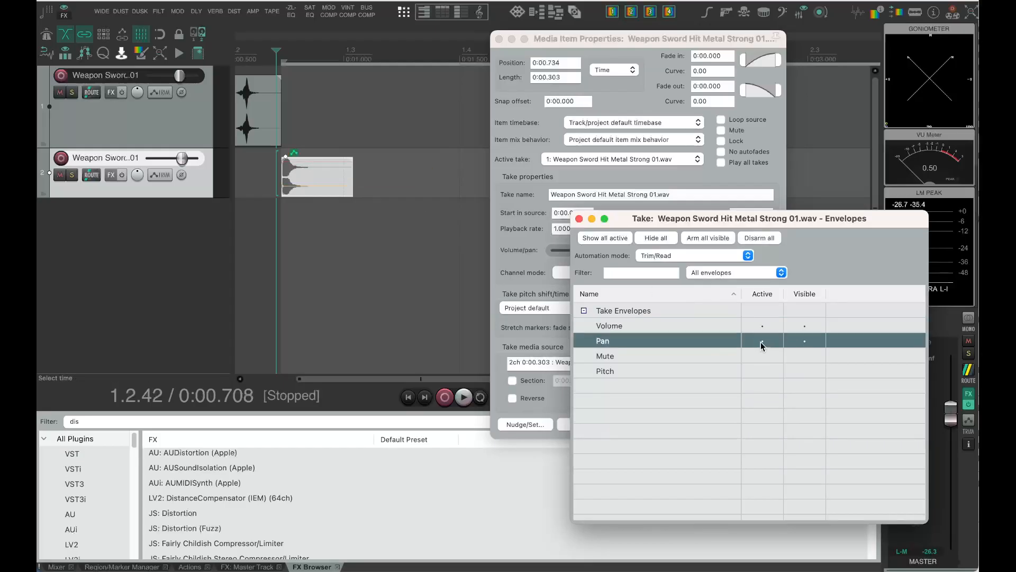
left_click(763, 355)
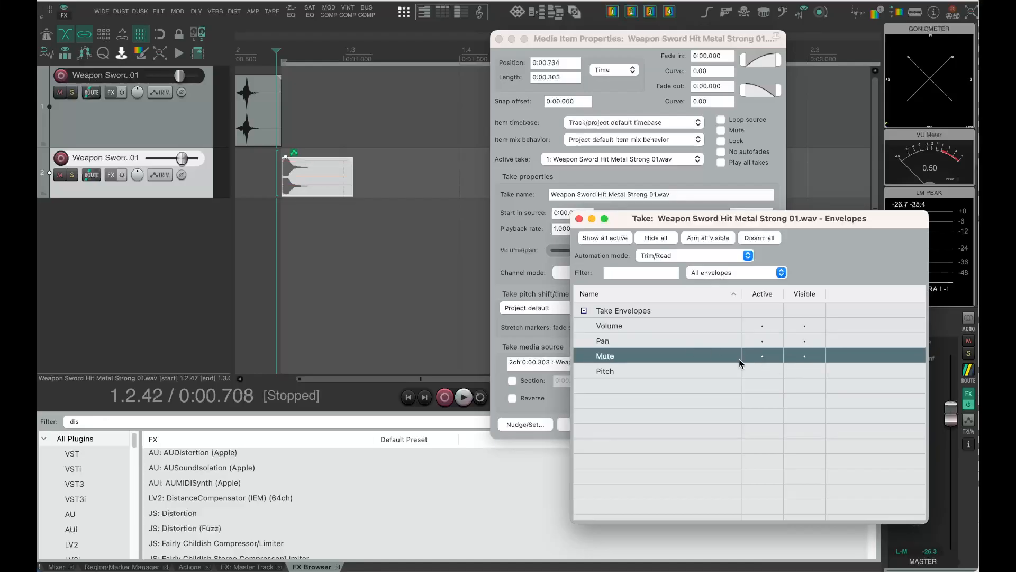
left_click(771, 370)
left_click(764, 356)
left_click(579, 219)
Step: Move the item properties window aside and draw freehand curves on the hit item's pitch, pan and volume take envelopes
scroll(337, 159, "left", 5)
scroll(338, 160, "up", 3)
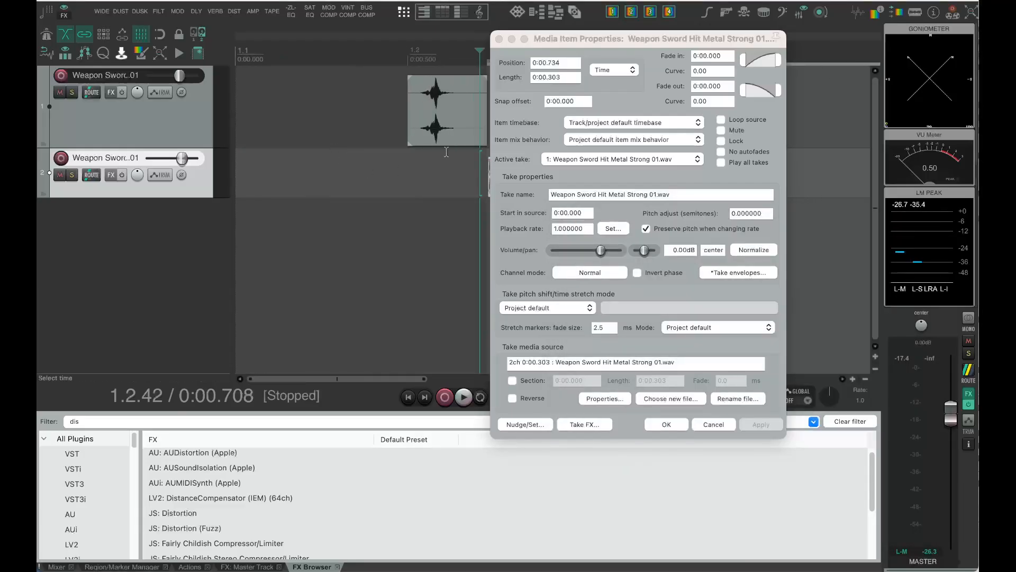
left_click_drag(544, 37, 783, 67)
scroll(589, 169, "up", 2)
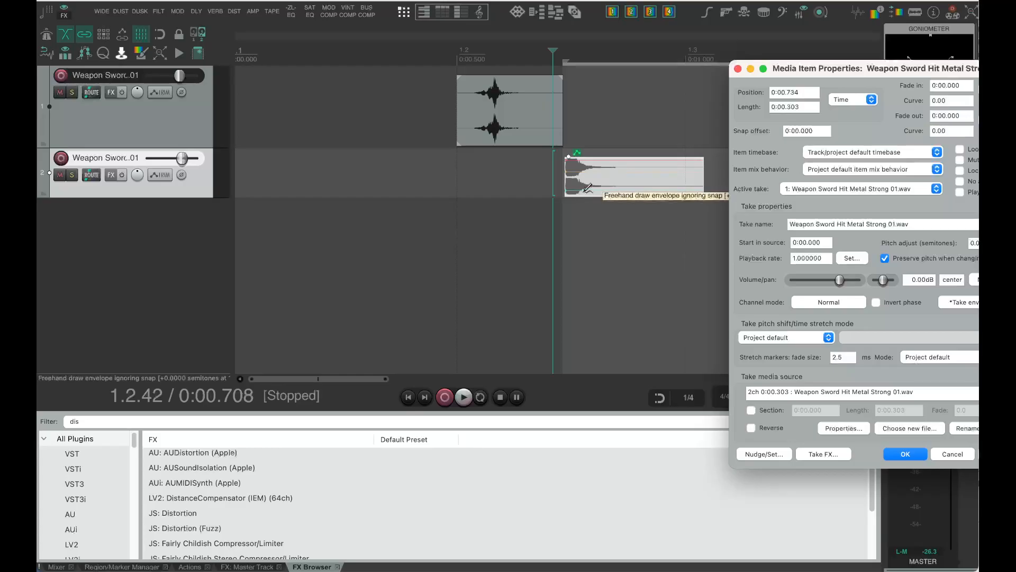
mouse_move(585, 194)
left_mouse_down()
mouse_move(647, 161)
mouse_move(656, 184)
mouse_move(619, 181)
mouse_move(659, 175)
mouse_move(639, 166)
mouse_move(660, 179)
mouse_move(668, 160)
left_mouse_up()
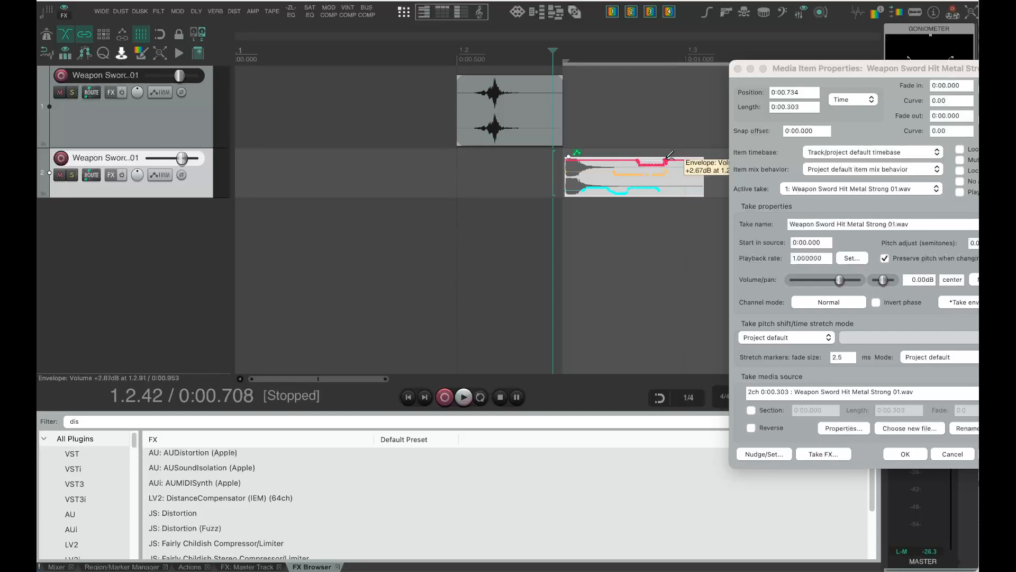
Step: Play the hit item repeatedly with its freehand take envelopes
key("space")
key("space")
key("space")
key("space")
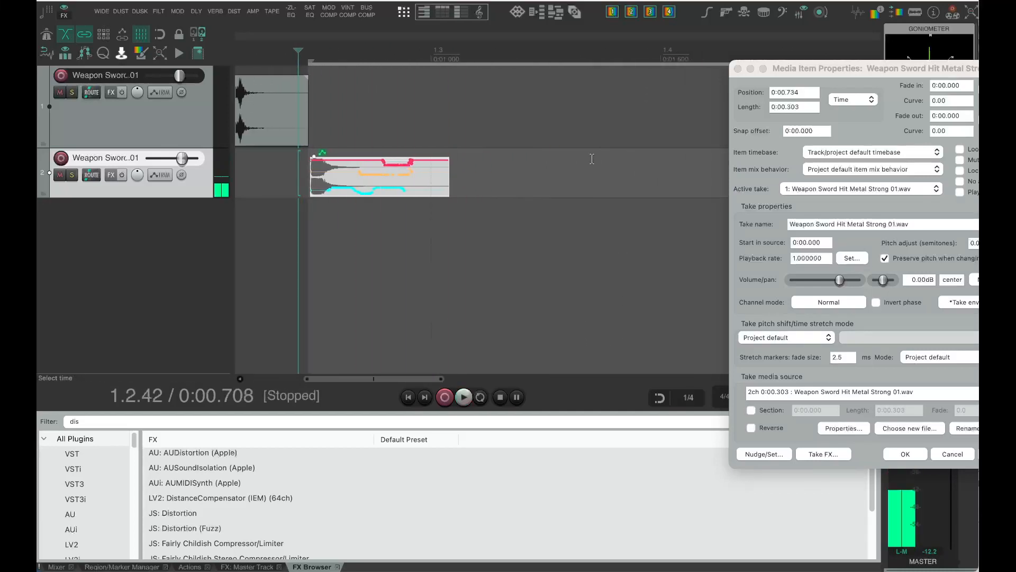
Step: Undo the freehand envelope drawing and the activation of the hit item's take envelopes
key("super+z")
key("super+z")
key("super+z")
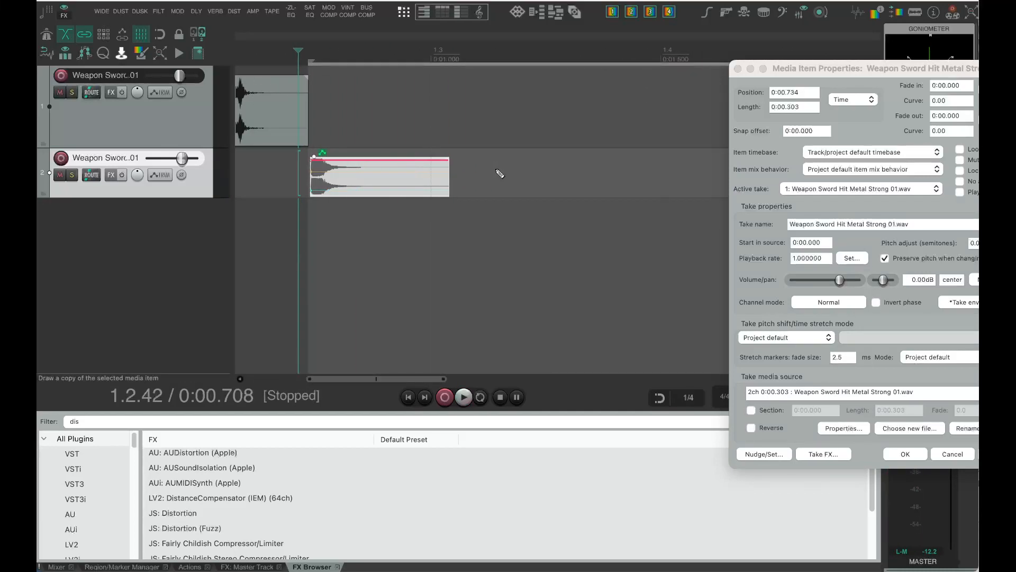
key("super+z")
key("super+z")
key("super+z")
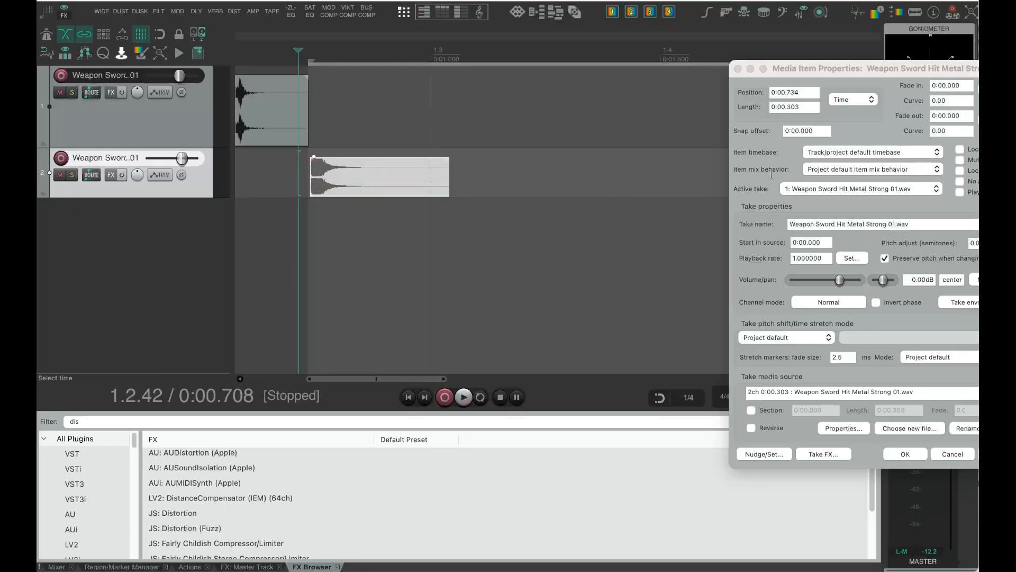
Step: Show the volume, pan and pitch take envelopes on the hit item and fit the item to the view
left_click(362, 183)
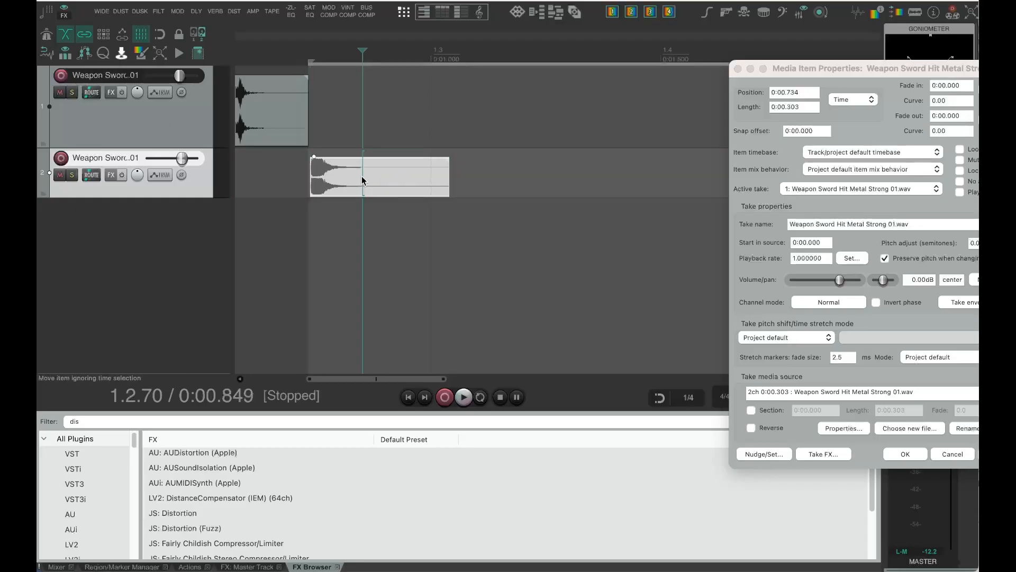
left_click(68, 53)
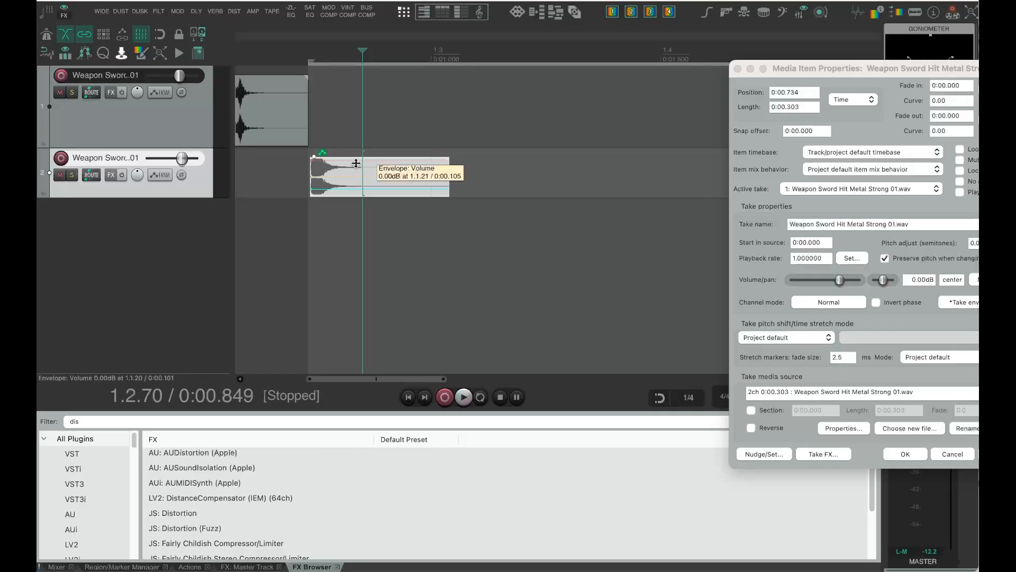
left_click(164, 54)
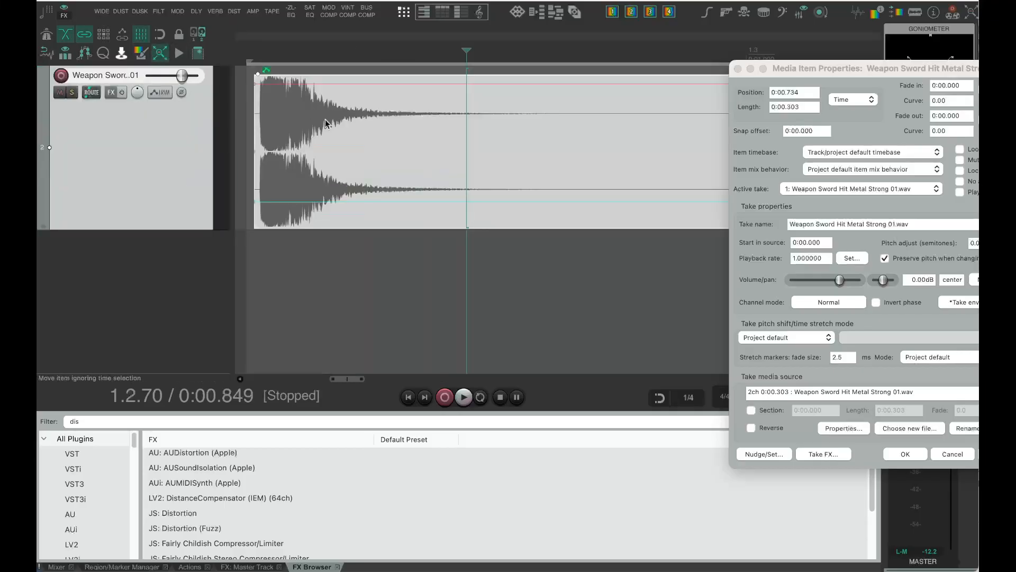
Step: Raise the hit item's pitch envelope to +12 semitones at its start and make it fall steeply to the lowest level early in the item
left_click_drag(293, 202, 299, 146)
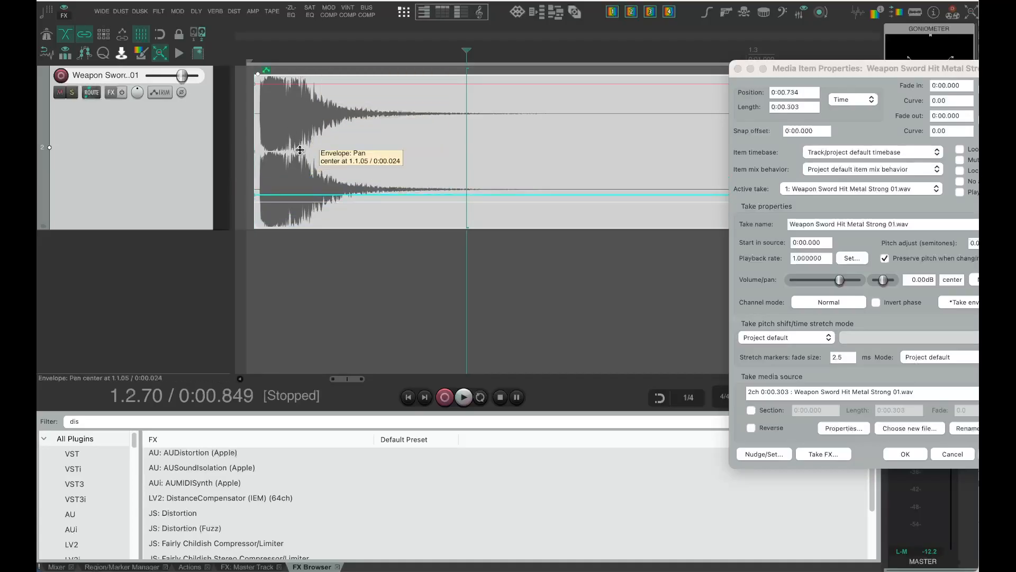
left_click_drag(304, 194, 299, 126)
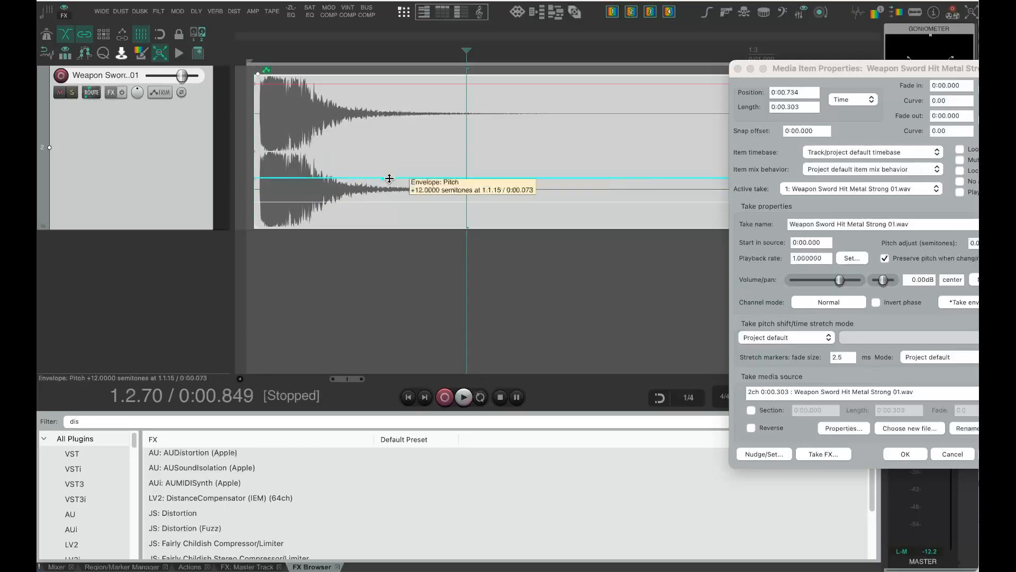
left_click_drag(383, 179, 435, 352)
Step: Play the hit item with its falling pitch envelope from just before its start
key("w")
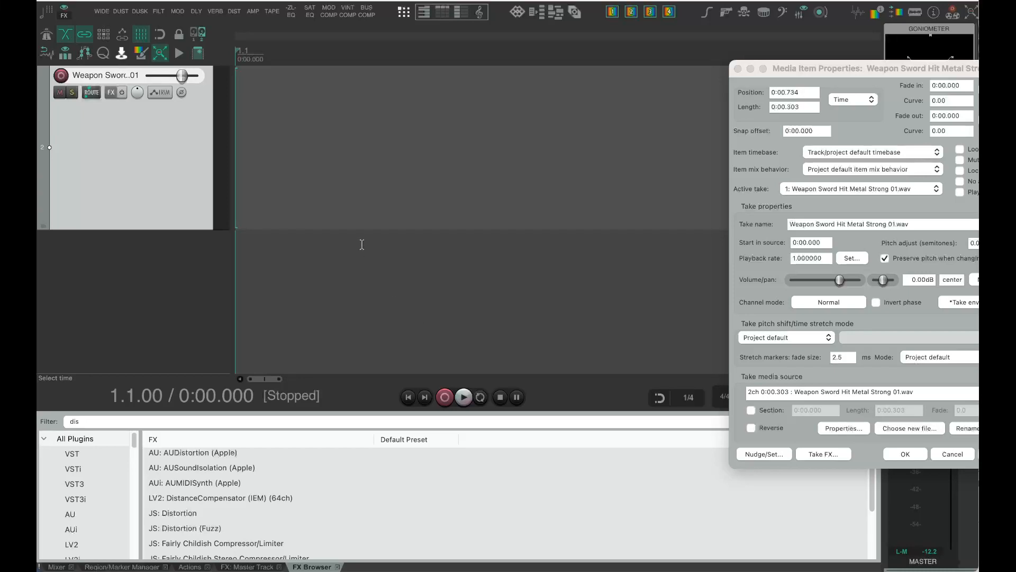
scroll(362, 244, "down", 10)
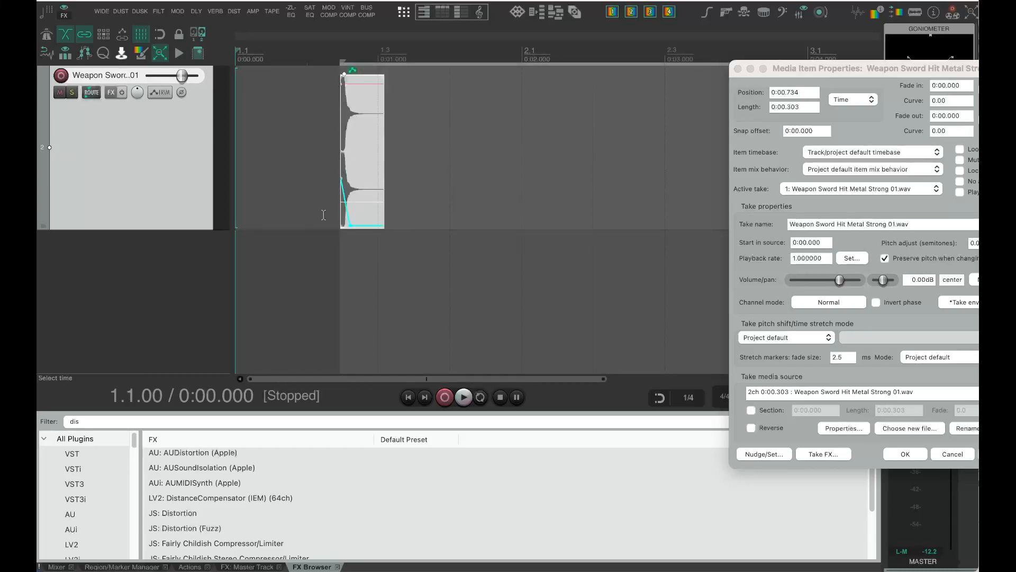
left_click(336, 183)
key("space")
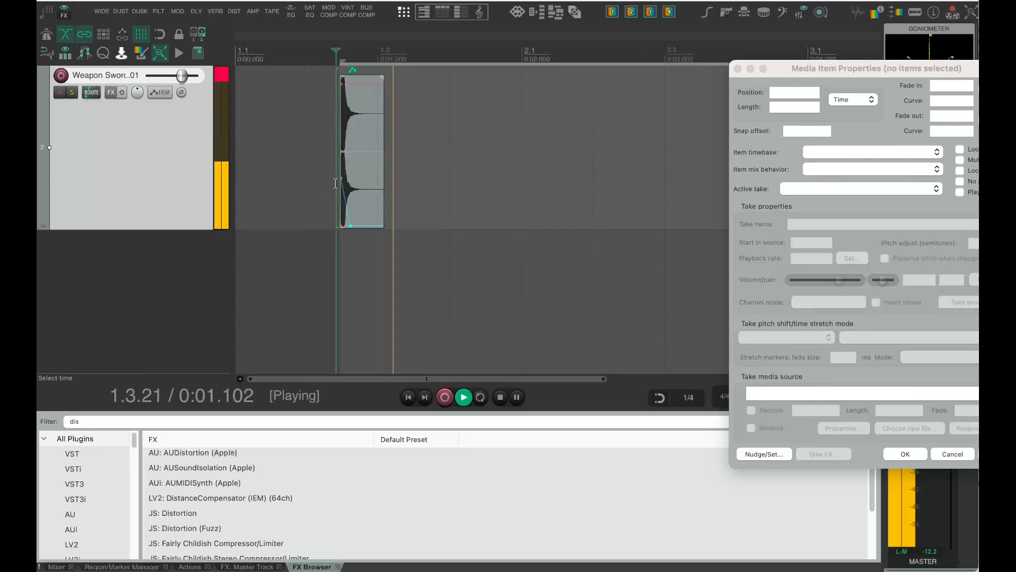
Step: Replay the hit item with its pitch drop and stop playback
key("space")
key("space")
key("space")
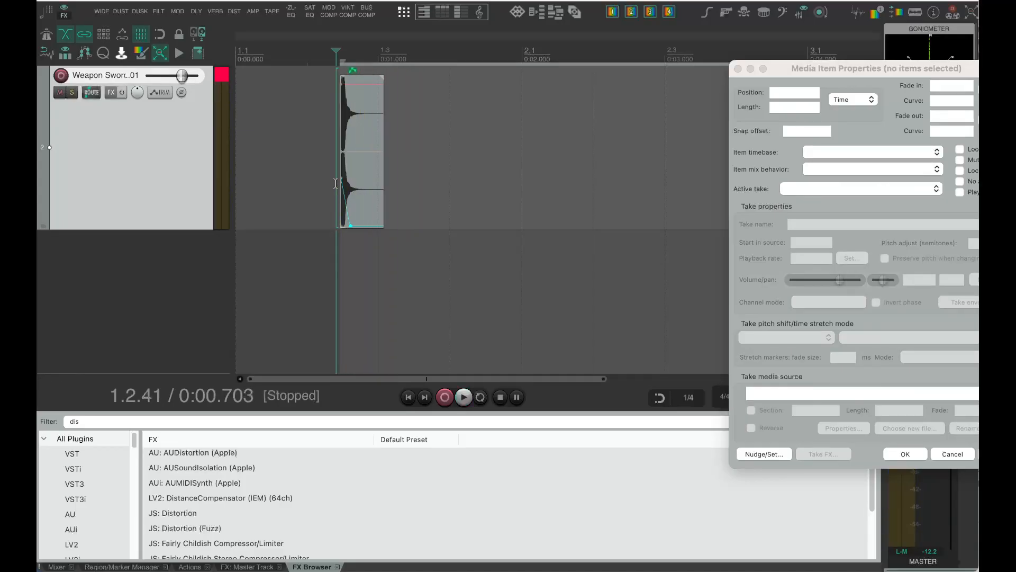
Step: Restore the hit item's flat pitch envelope and reduce the height of its track
left_click(343, 185)
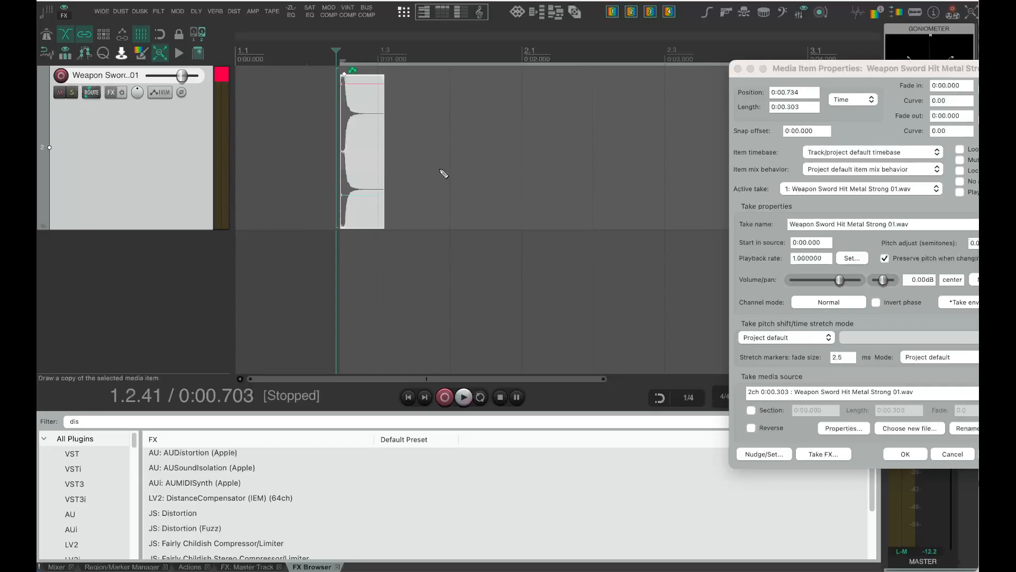
scroll(427, 171, "up", 3)
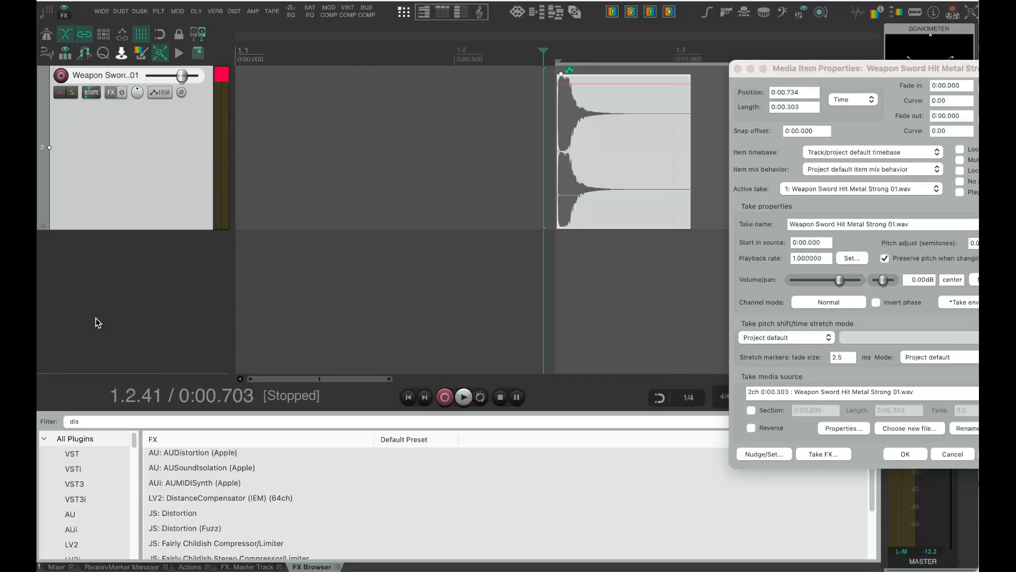
left_click_drag(162, 231, 154, 148)
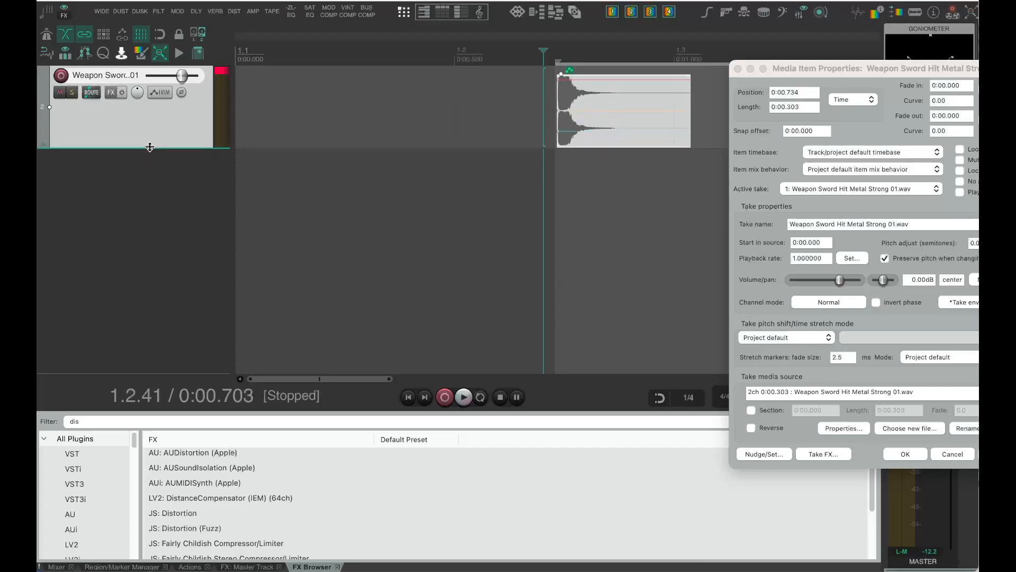
Step: Find Weapon Sword Whips 02.wav in the Media Explorer with the search "sword" and add it on a new track below the hit, overlapping it
scroll(573, 189, "down", 5)
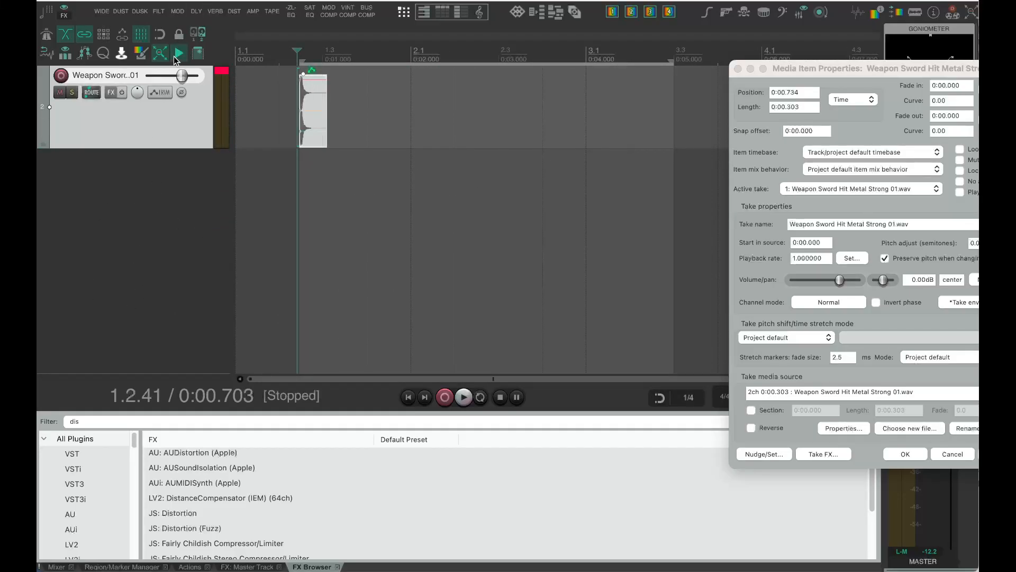
left_click(178, 54)
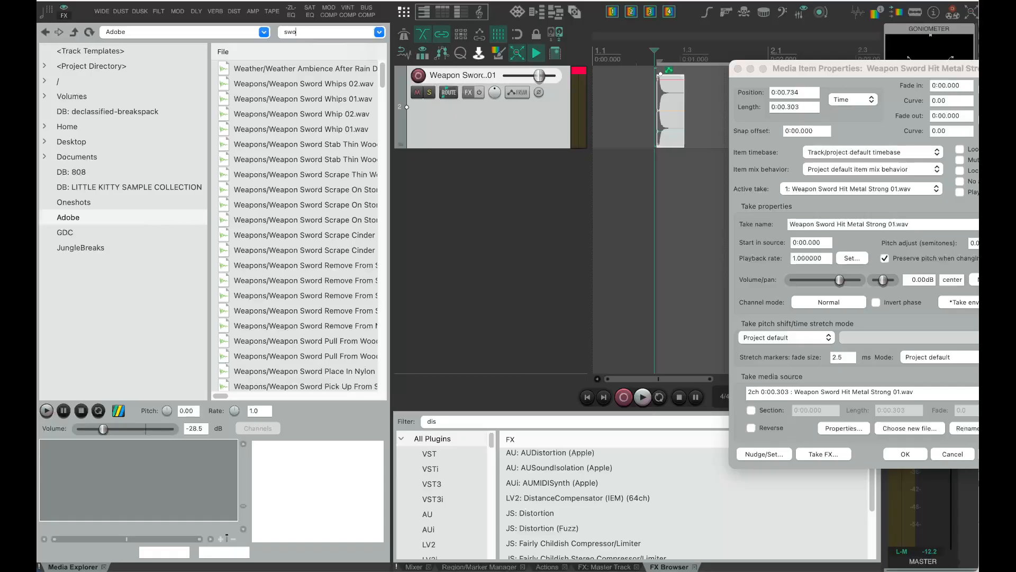
type("d")
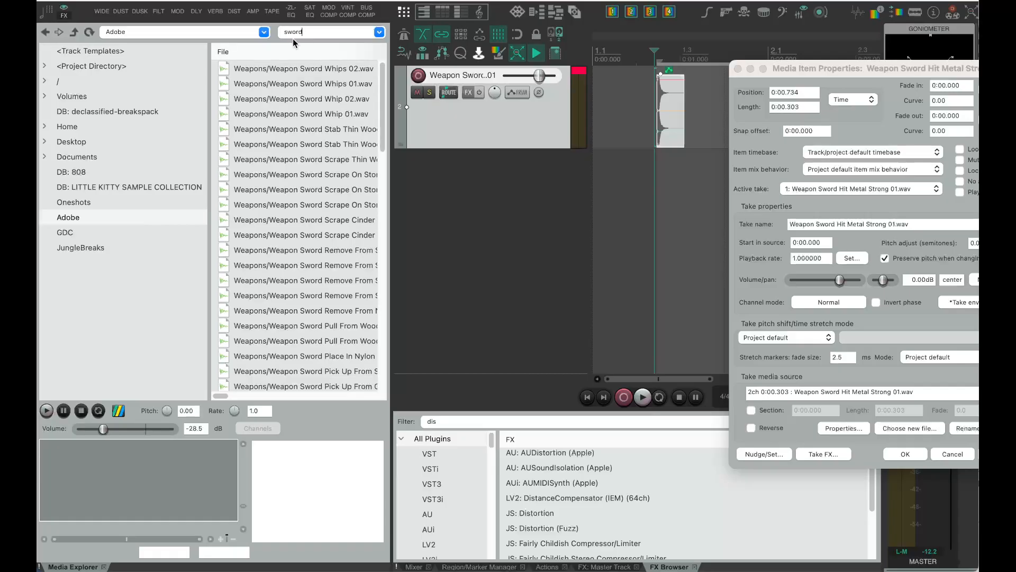
left_click(295, 73)
left_click_drag(294, 73, 645, 192)
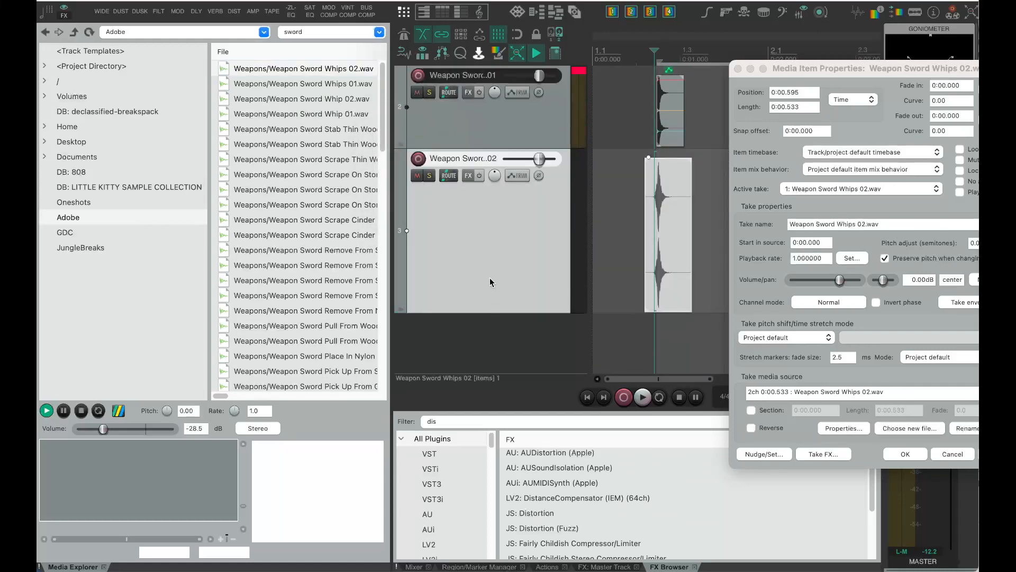
Step: Reduce the whips track's height and close the Media Explorer and the item properties
left_click_drag(480, 312, 474, 239)
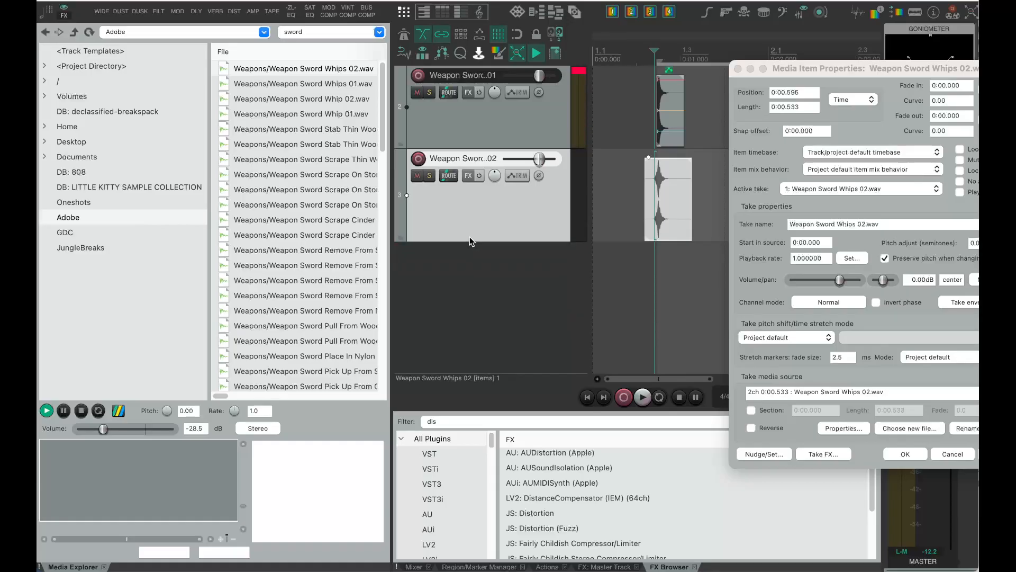
key("alt+super+x")
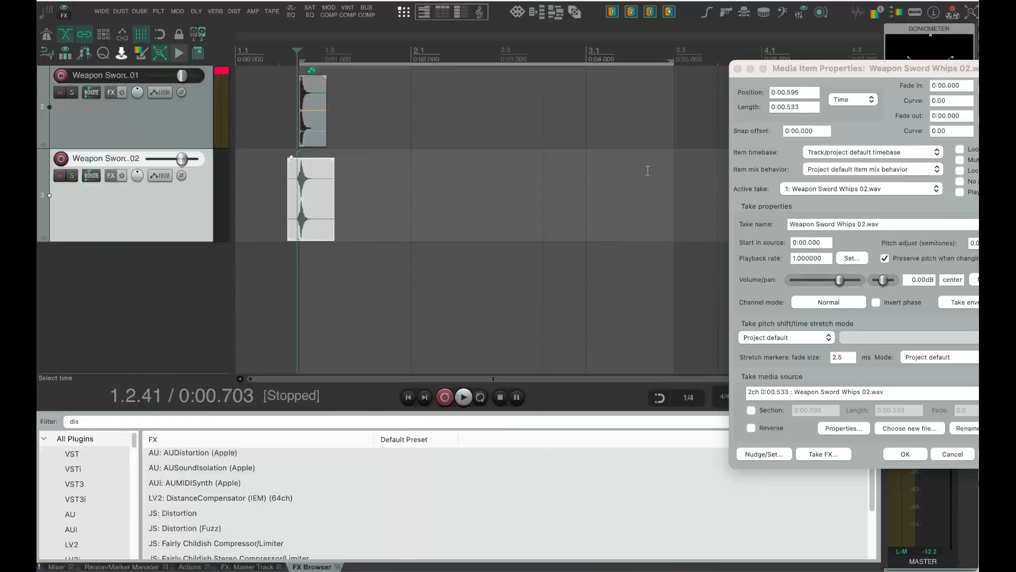
left_click(737, 68)
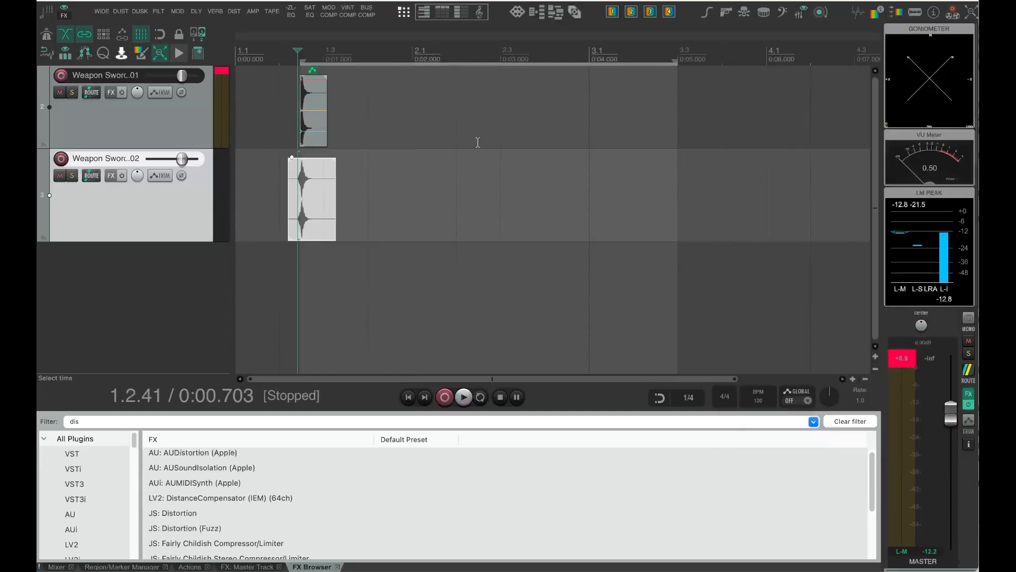
scroll(470, 149, "up", 2)
scroll(470, 149, "up", 2)
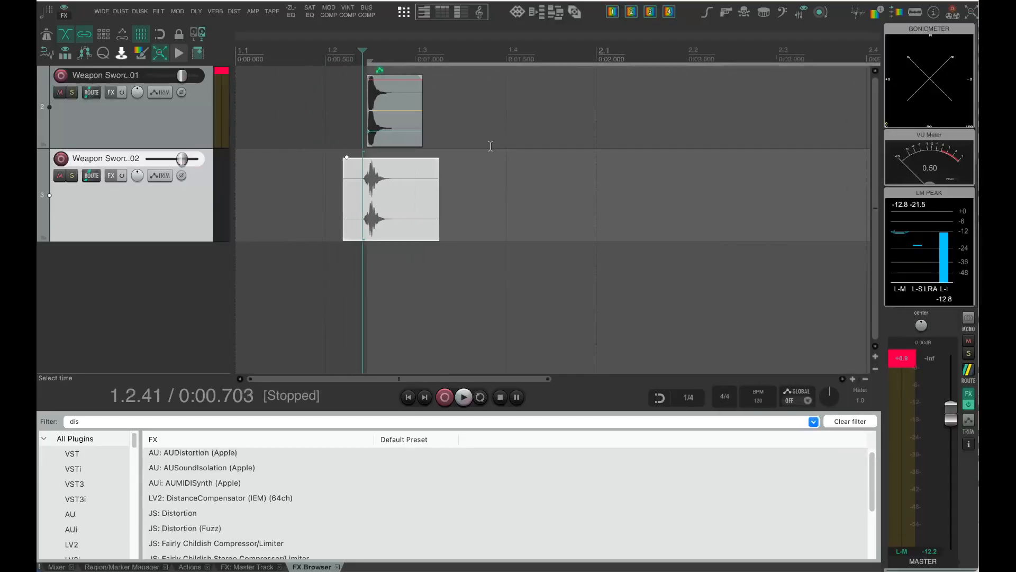
scroll(490, 146, "right", 3)
scroll(418, 144, "left", 1)
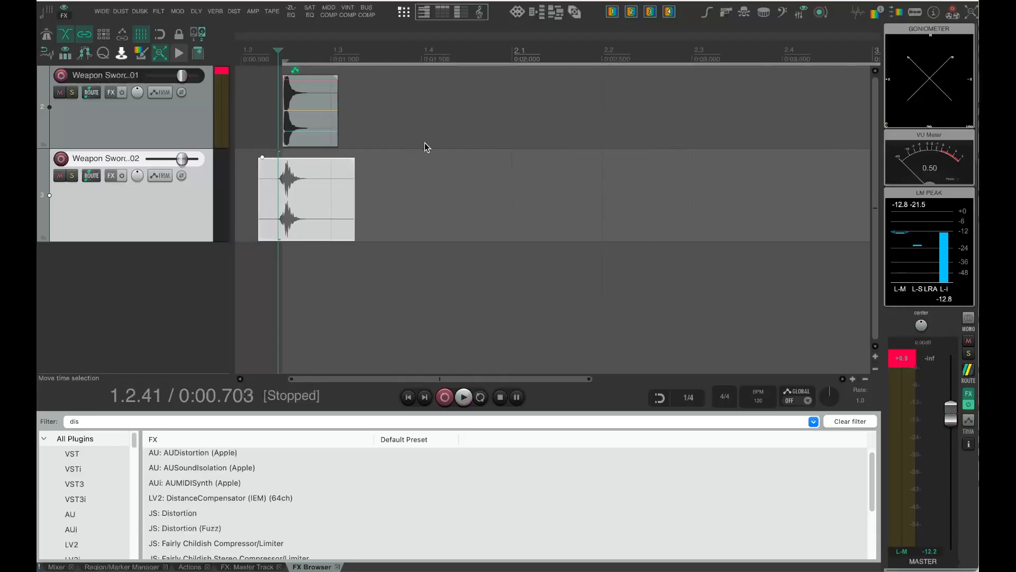
scroll(425, 142, "left", 1)
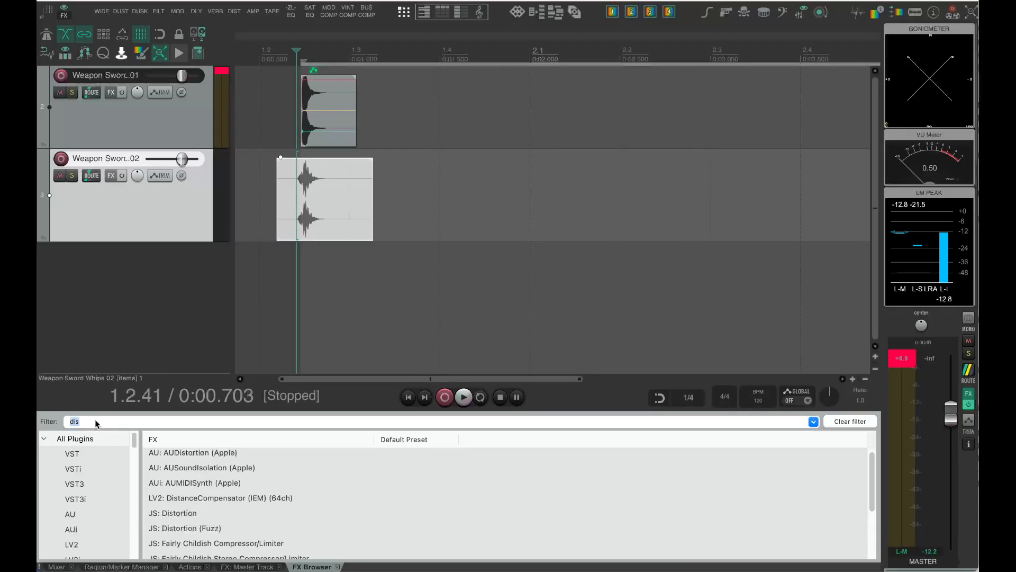
Step: Try to find the LKC scripts by filtering the FX browser for "lkc"
type("lk")
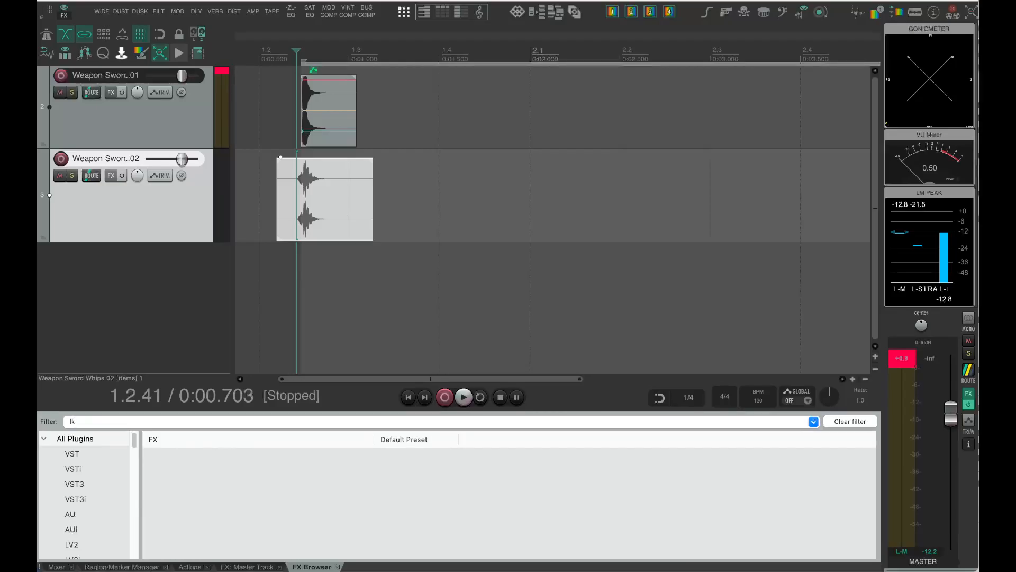
type("c")
key("BackSpace")
key("BackSpace")
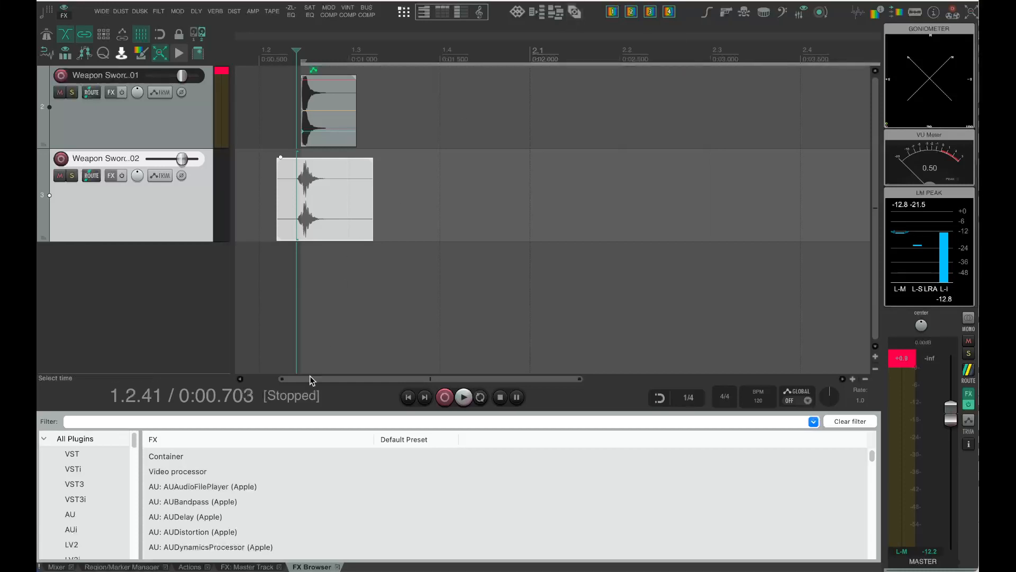
type("lkc")
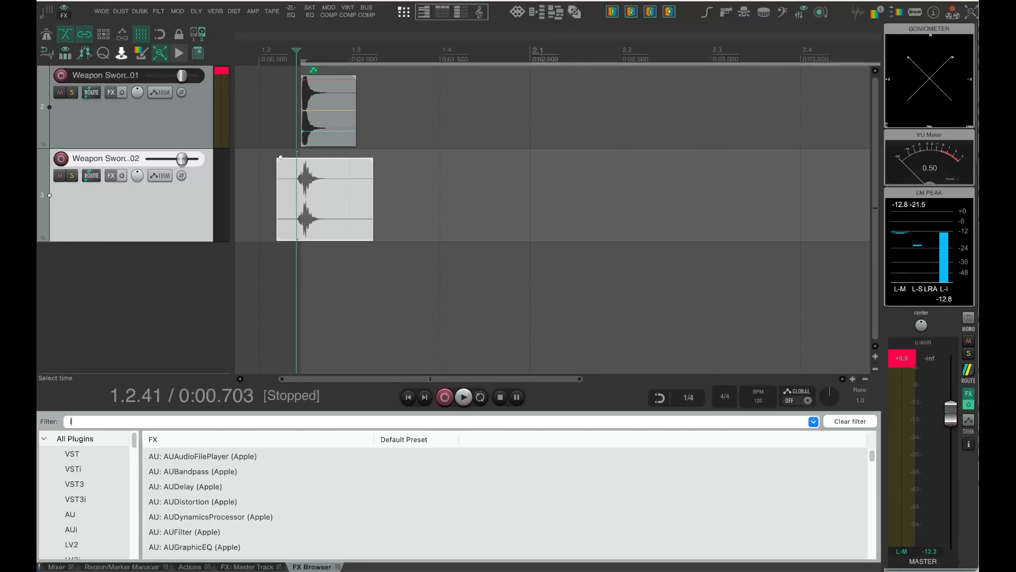
Step: Filter the action list for "lkc" to show the LKC scripts
left_click(190, 566)
left_click(164, 375)
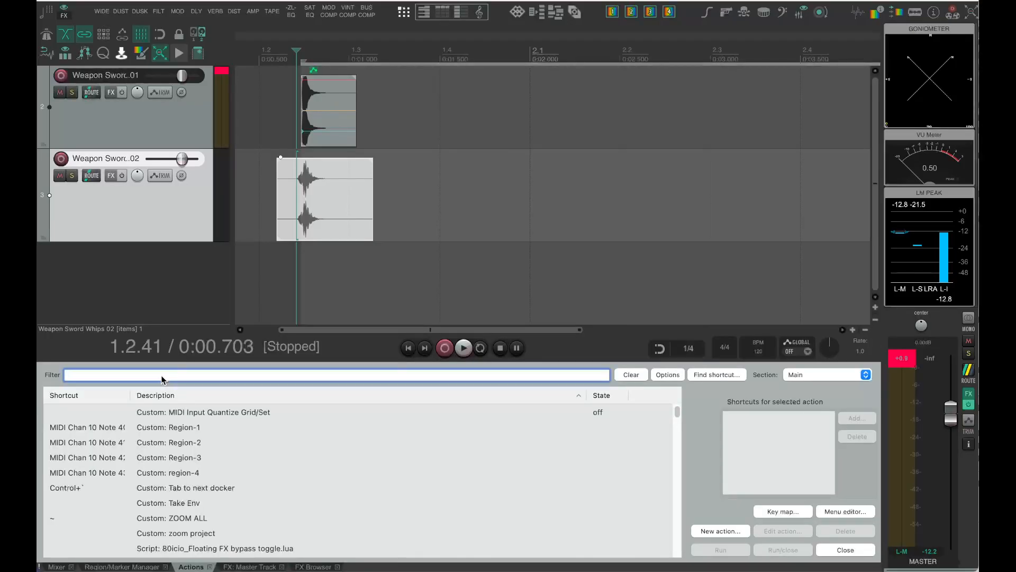
type("lkc")
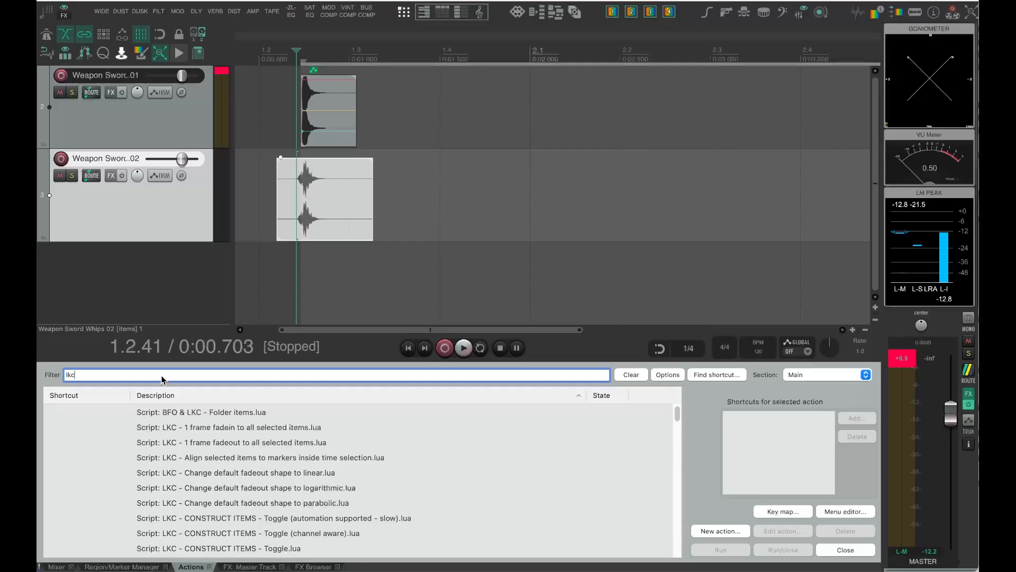
Step: Switch to Firefox and search the web for "lkcn reaper"
key("super+Tab")
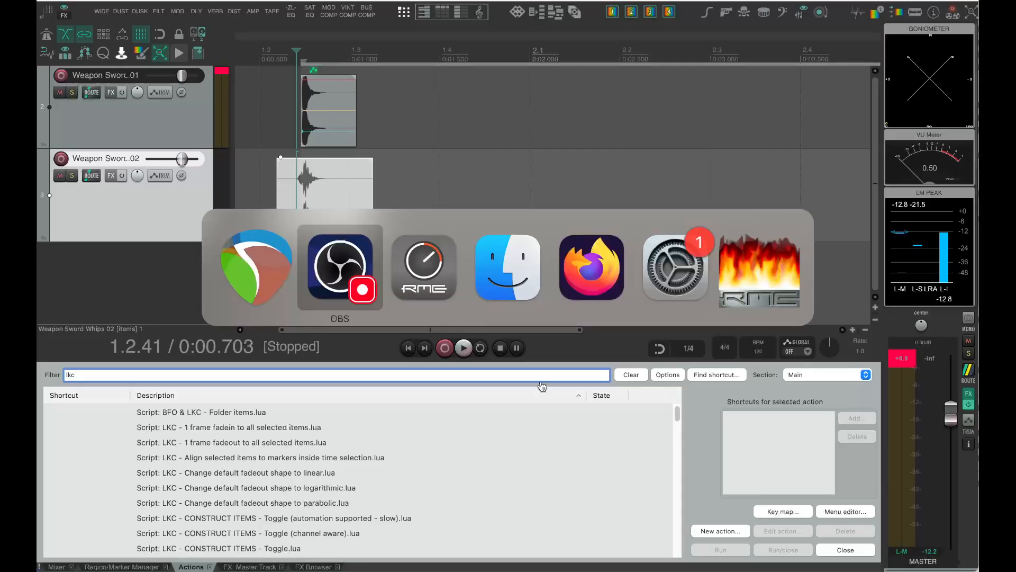
key("super+Tab")
key("super+Tab")
key("super+Tab")
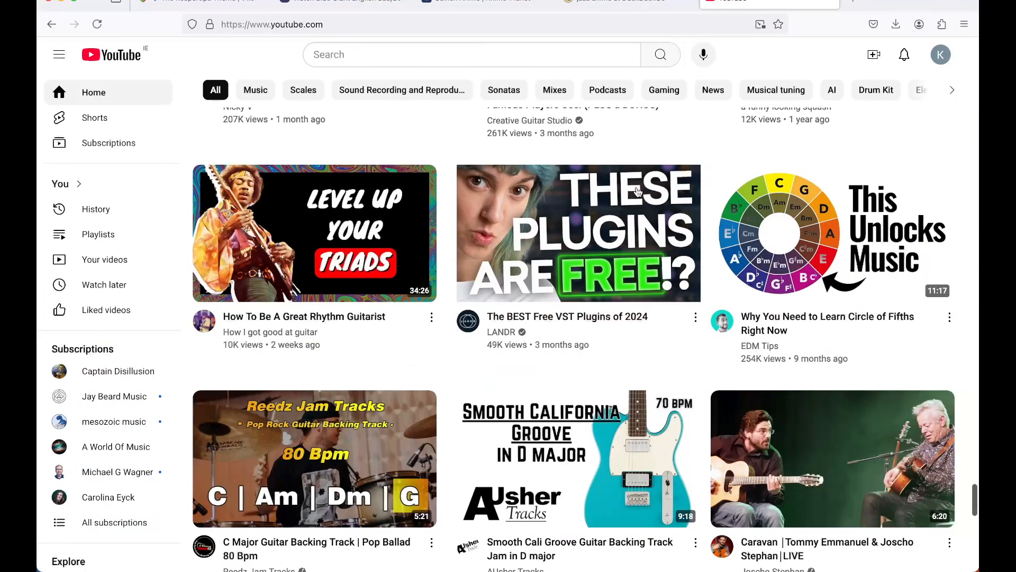
left_click(392, 27)
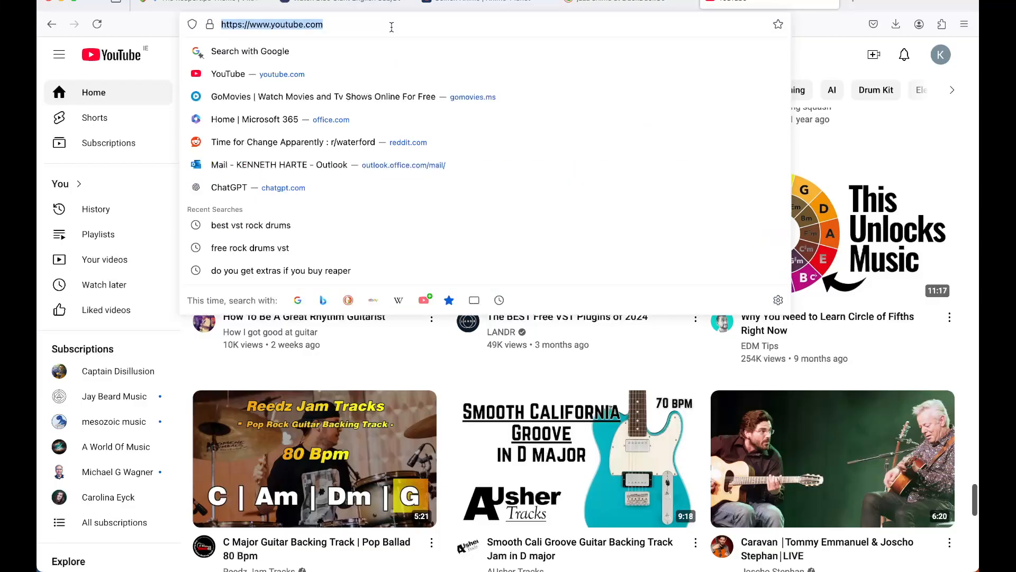
type("lkc")
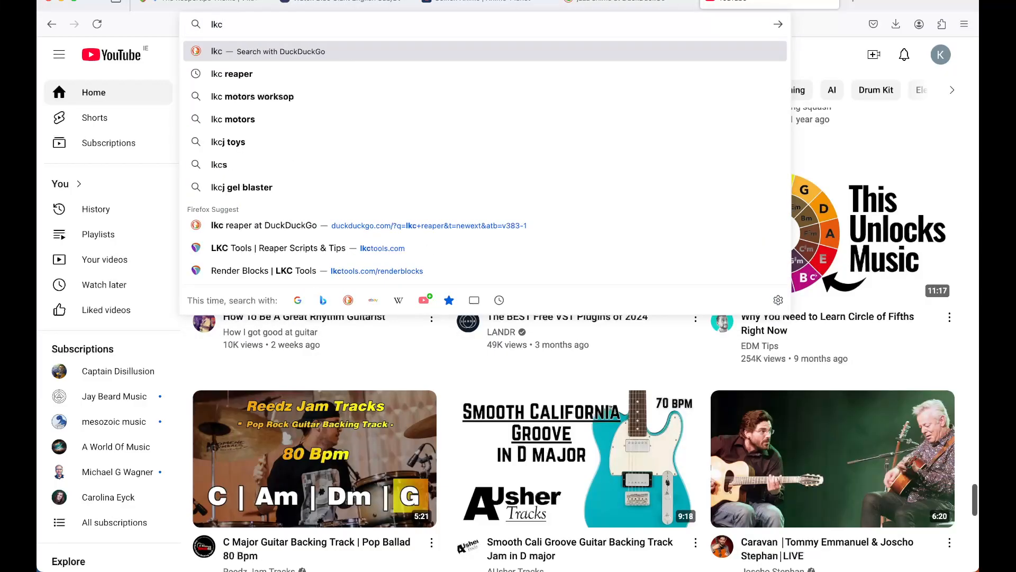
type("n reaper")
key("Return")
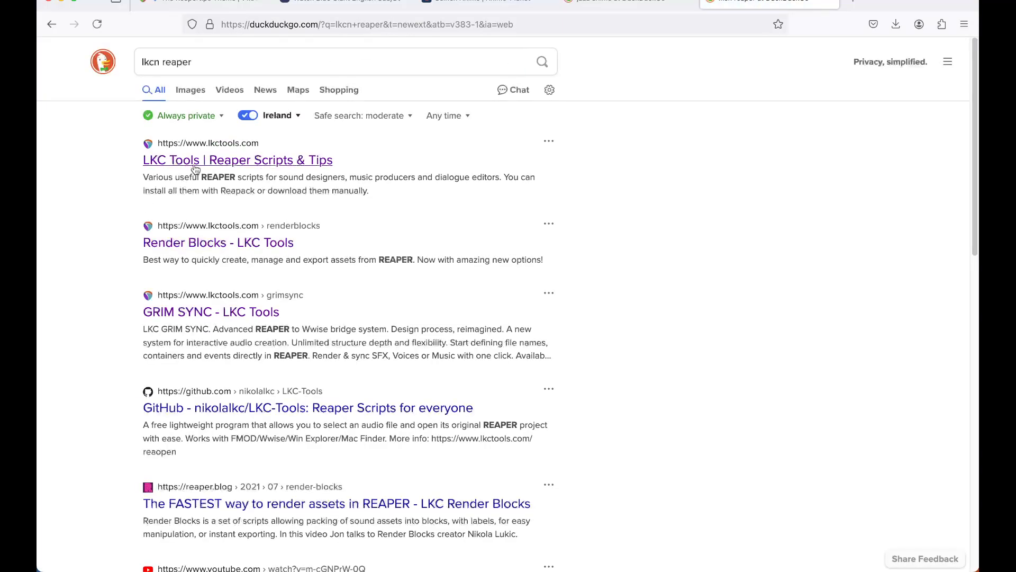
Step: Open the LKC Tools website and look through its home page down to the free tools section
left_click(195, 162)
scroll(606, 298, "down", 2)
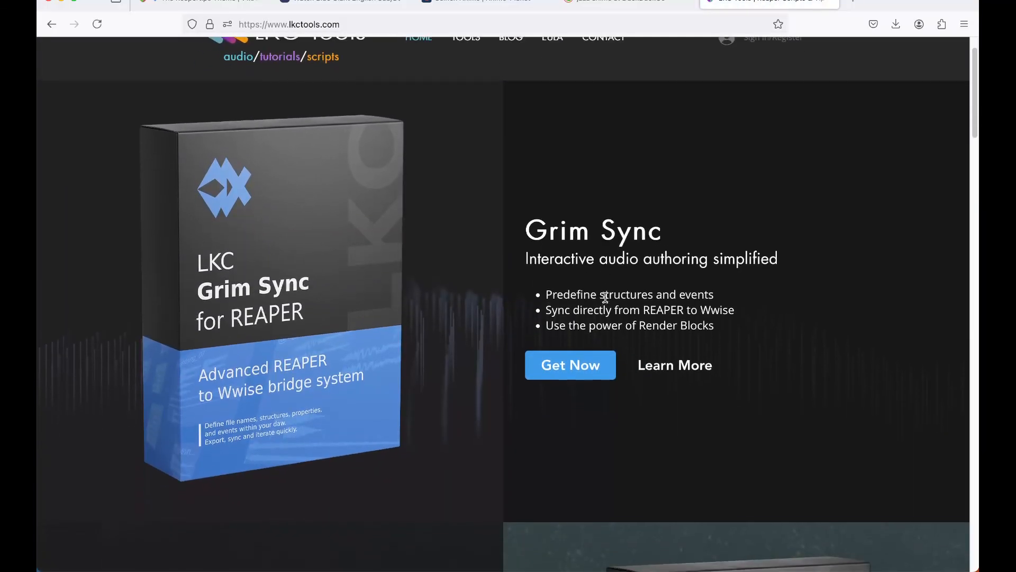
scroll(605, 297, "down", 15)
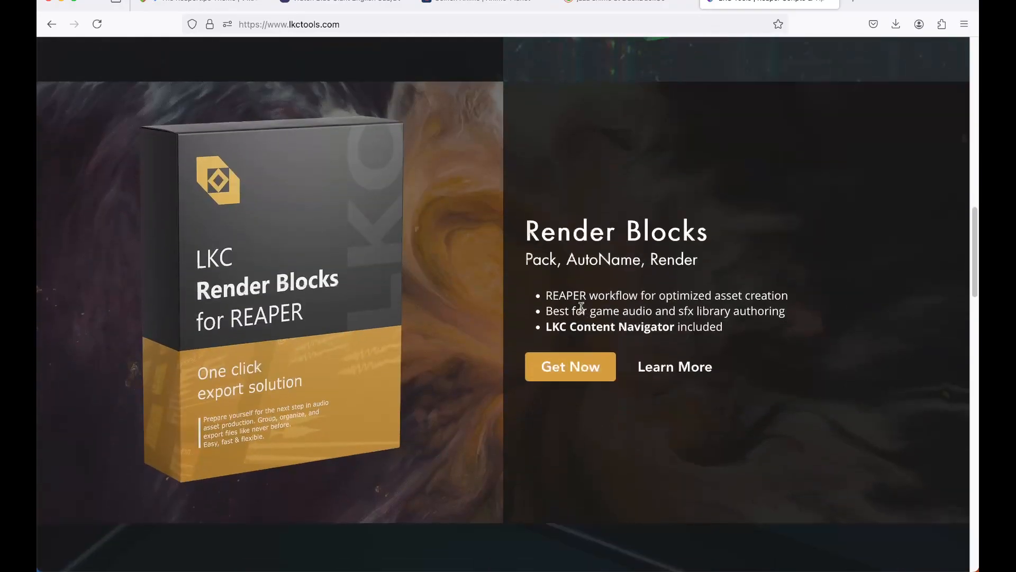
scroll(580, 307, "down", 20)
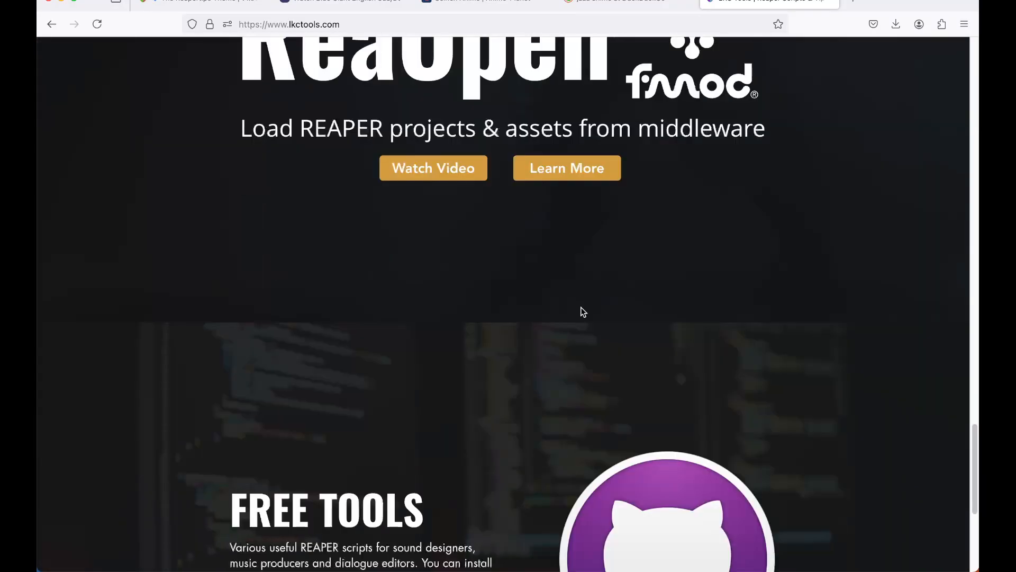
Step: Switch back to REAPER, select the hit and whips items together and copy the pair into a row of five further pairs along the timeline
key("ctrl+Left")
scroll(440, 206, "left", 2)
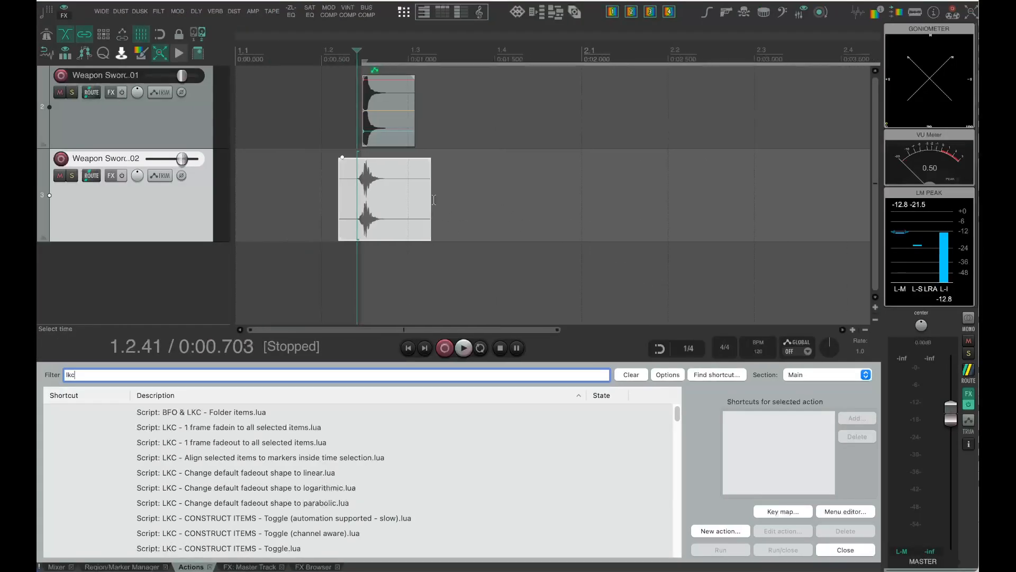
scroll(434, 199, "down", 2)
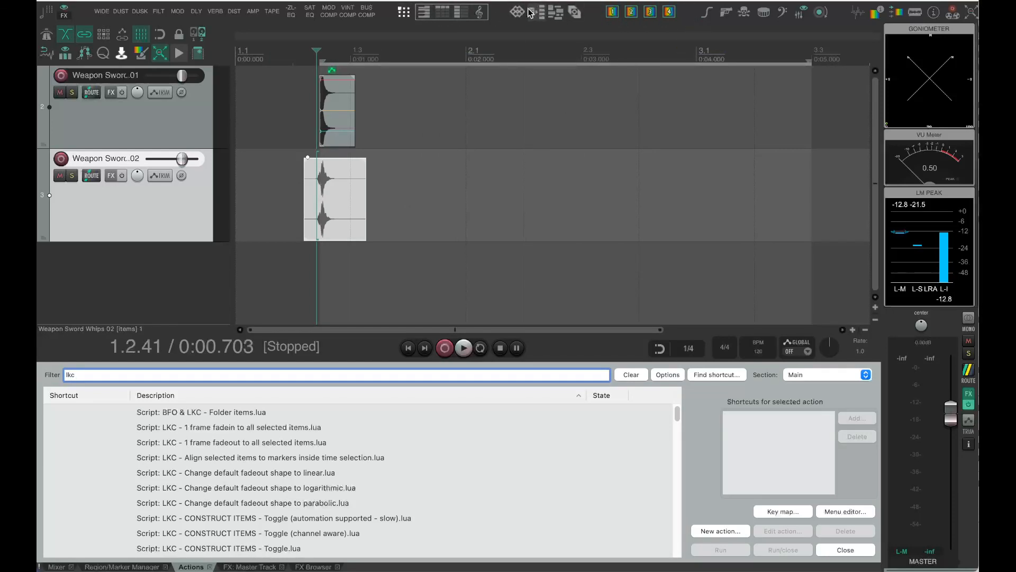
left_click(332, 126)
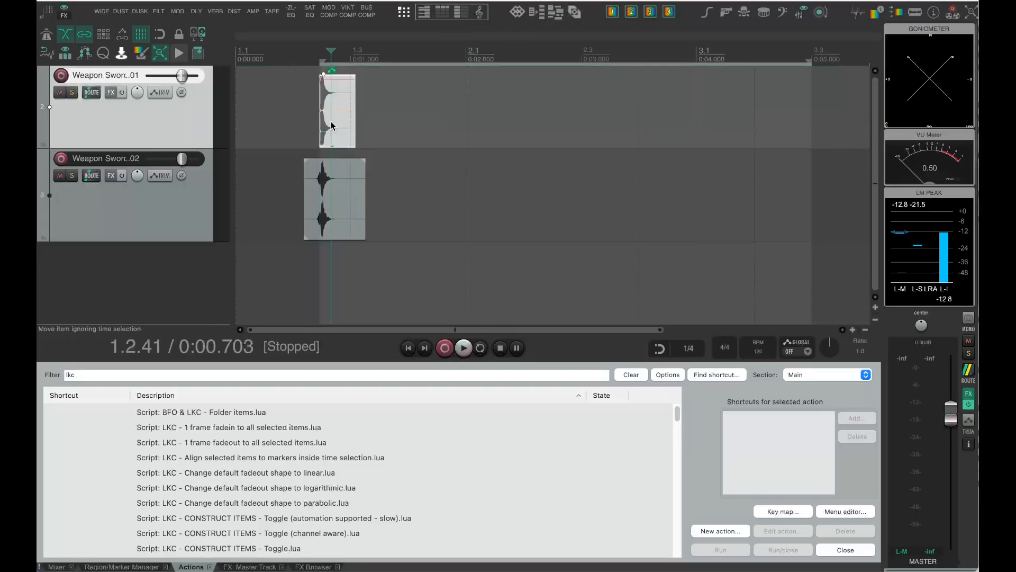
left_click(319, 234)
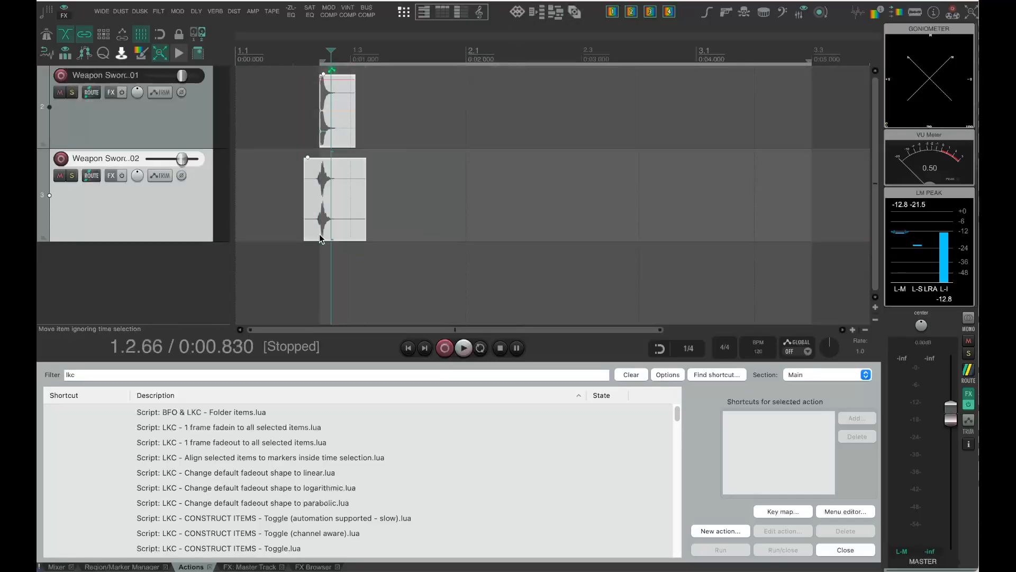
left_click_drag(319, 234, 829, 220)
key("super+d")
key("super+d")
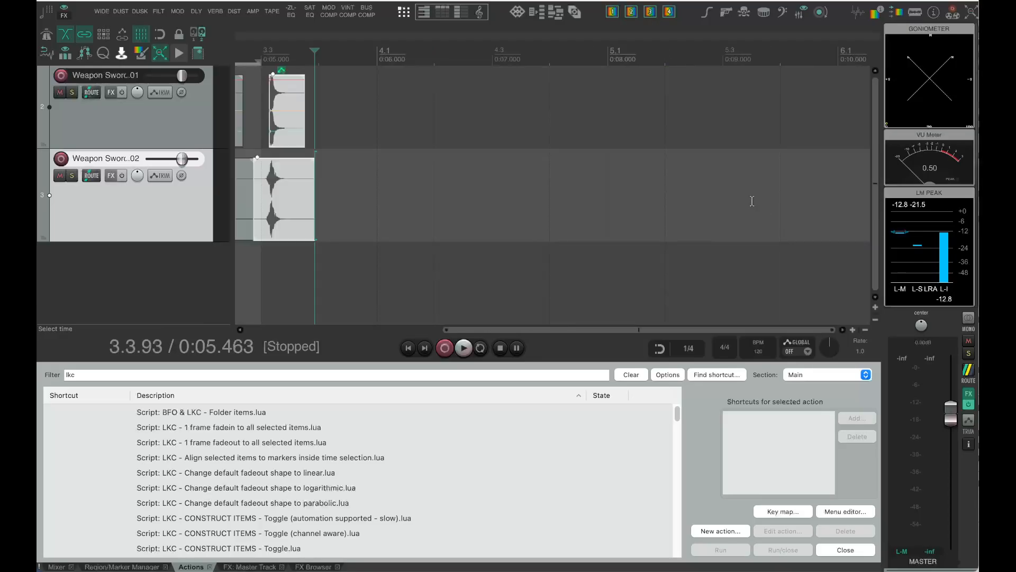
Step: Move the last hit and whips pair about 0.6 seconds later to leave a gap and duplicate it once directly behind itself
left_click_drag(275, 205, 344, 205)
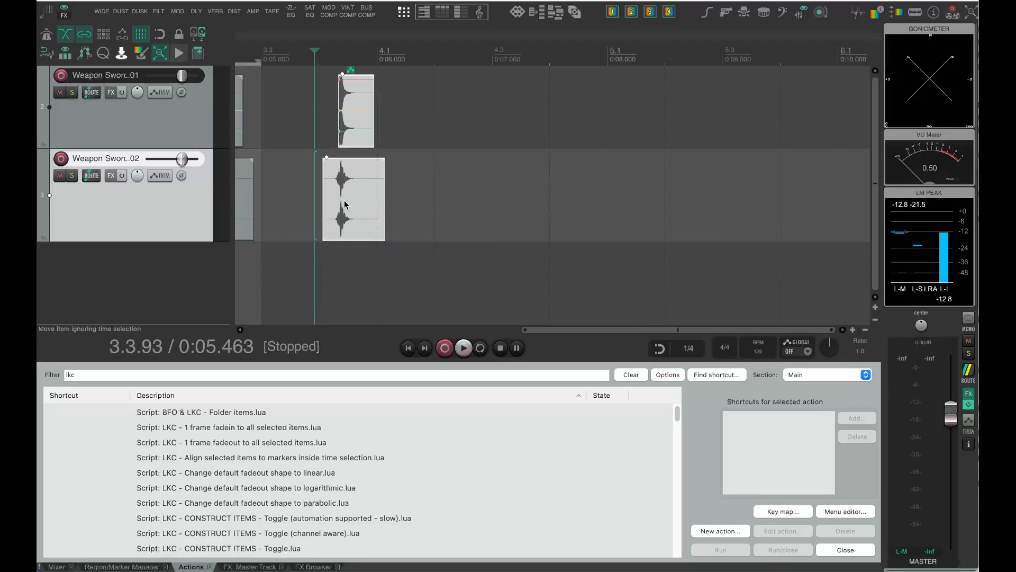
scroll(344, 204, "down", 5)
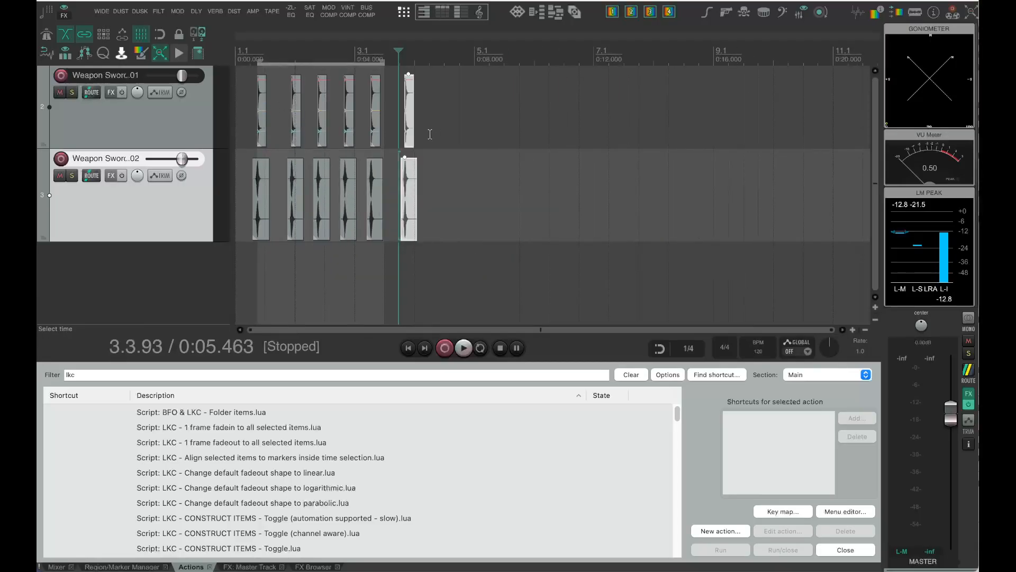
key("ctrl+d")
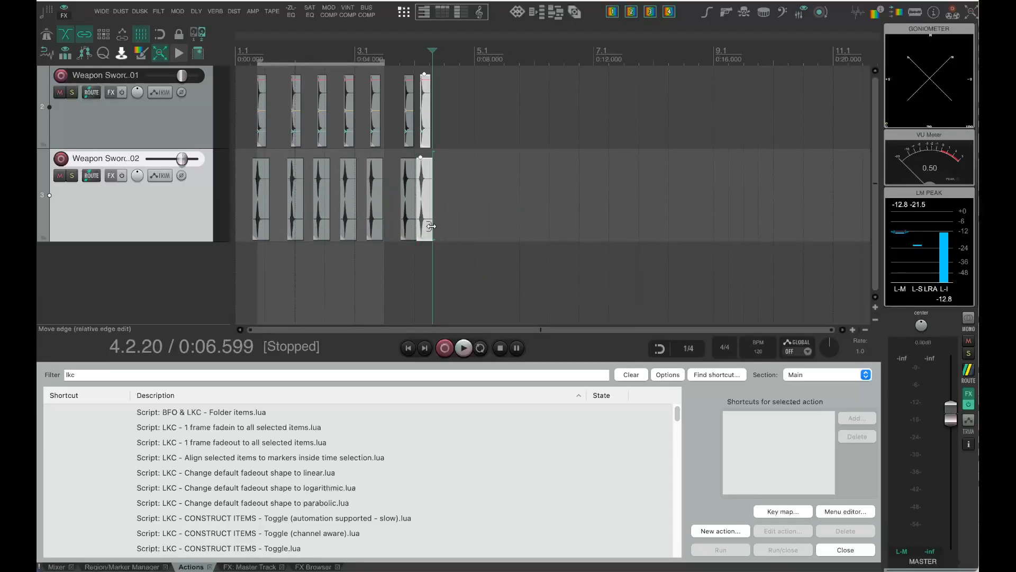
Step: Move the last hit and whips pair about 0.6 seconds later and select all items on both Weapon Sword tracks
left_click_drag(426, 221, 447, 220)
left_click_drag(527, 224, 208, 99)
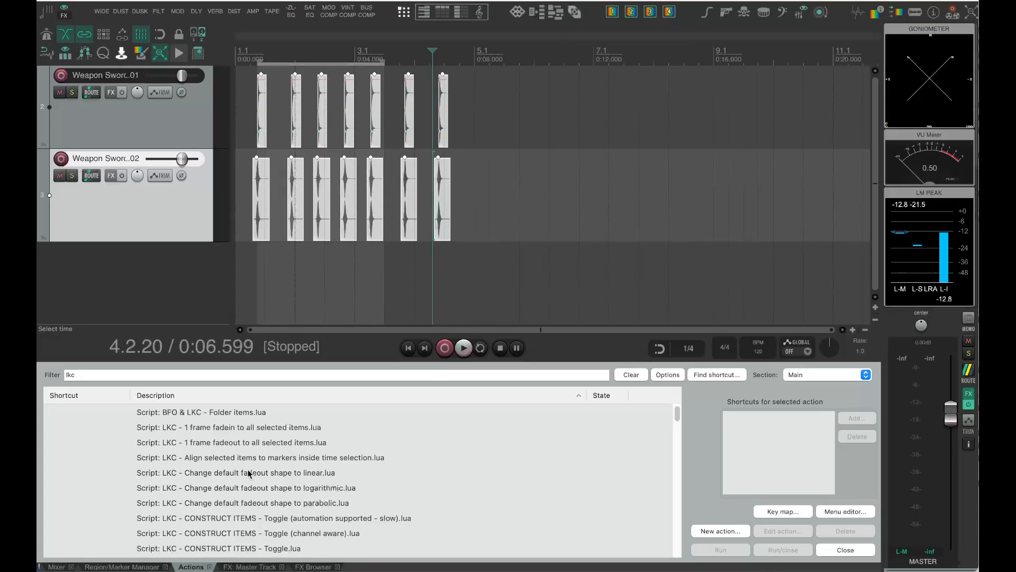
Step: Filter the action list for "lkc var" and run the LKC Variator GUI script
scroll(244, 487, "down", 3)
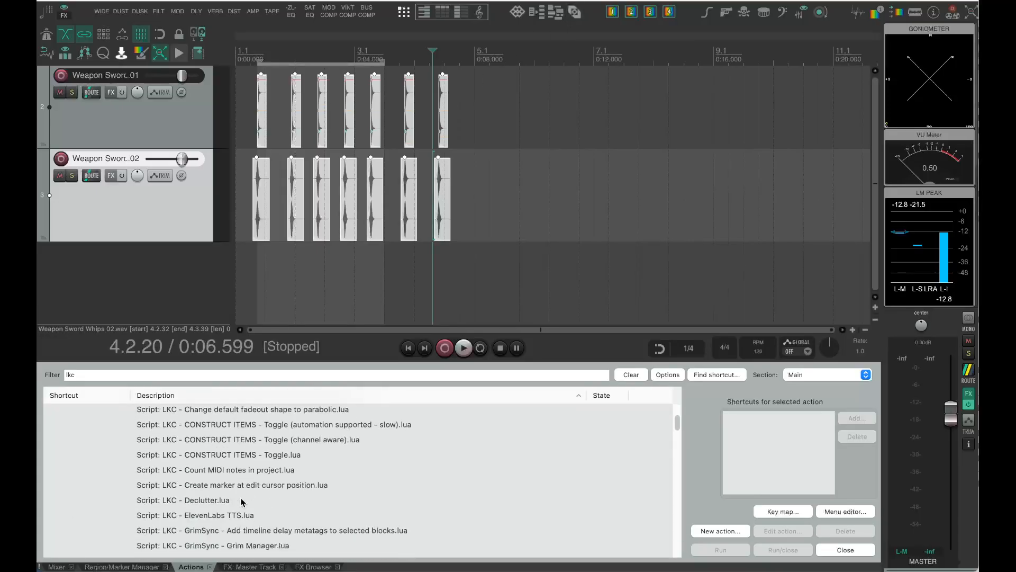
scroll(241, 501, "down", 5)
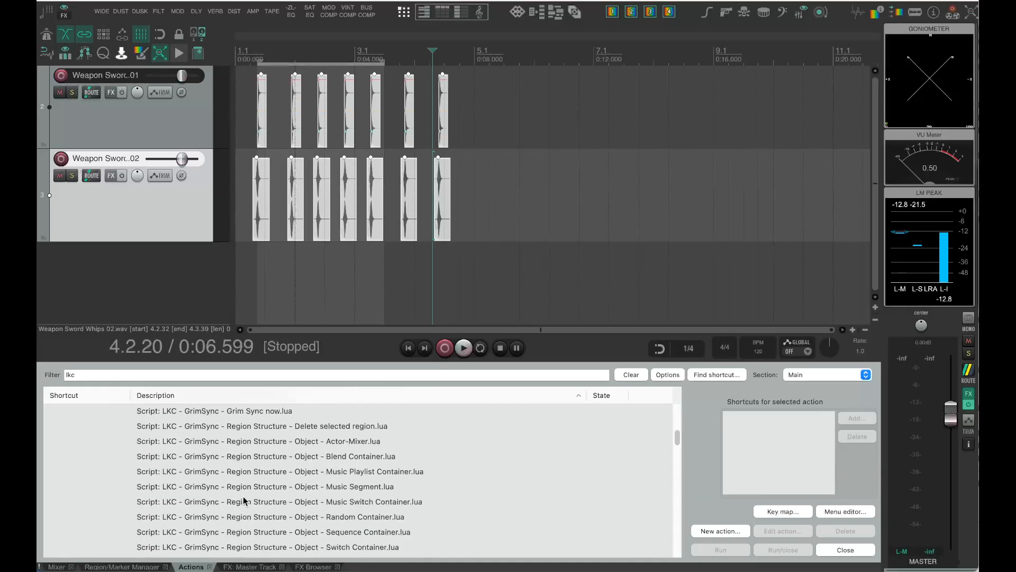
scroll(243, 500, "down", 3)
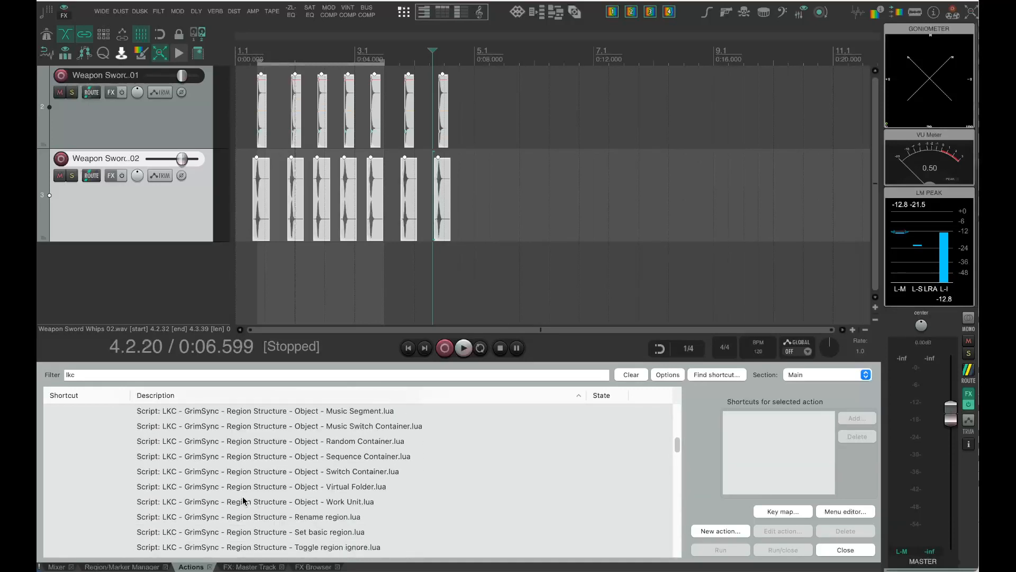
left_click(172, 374)
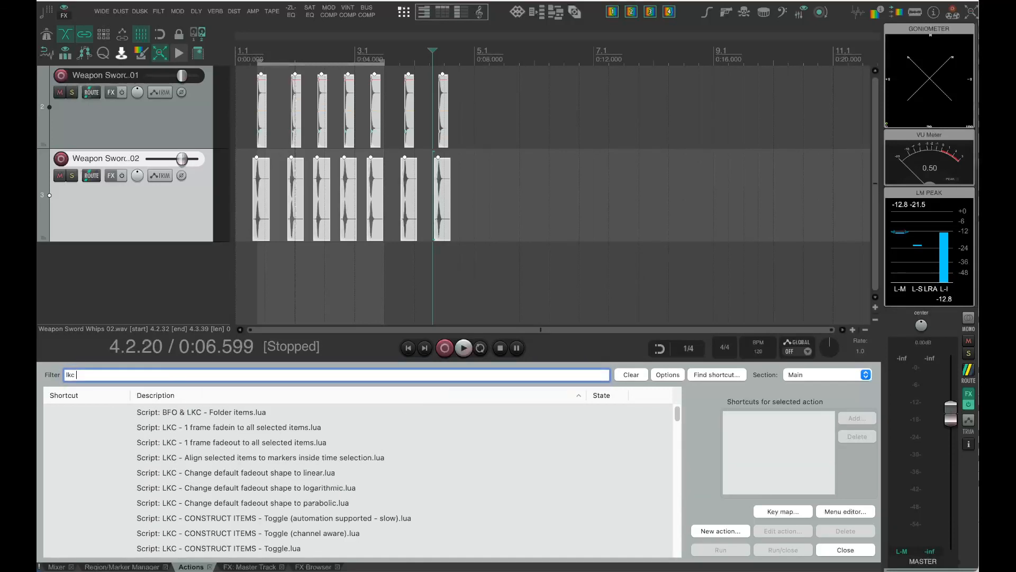
type("var")
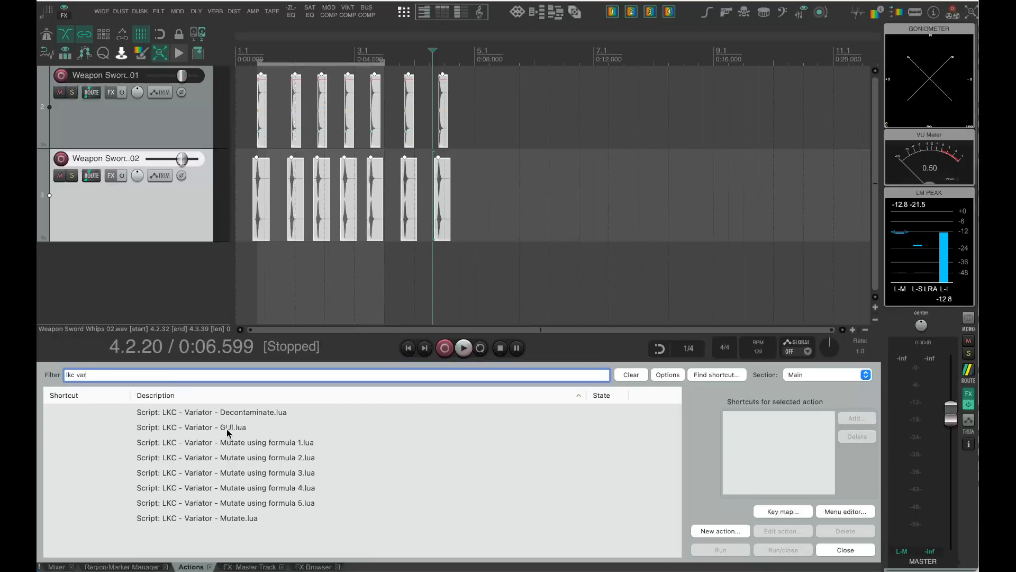
left_click(215, 428)
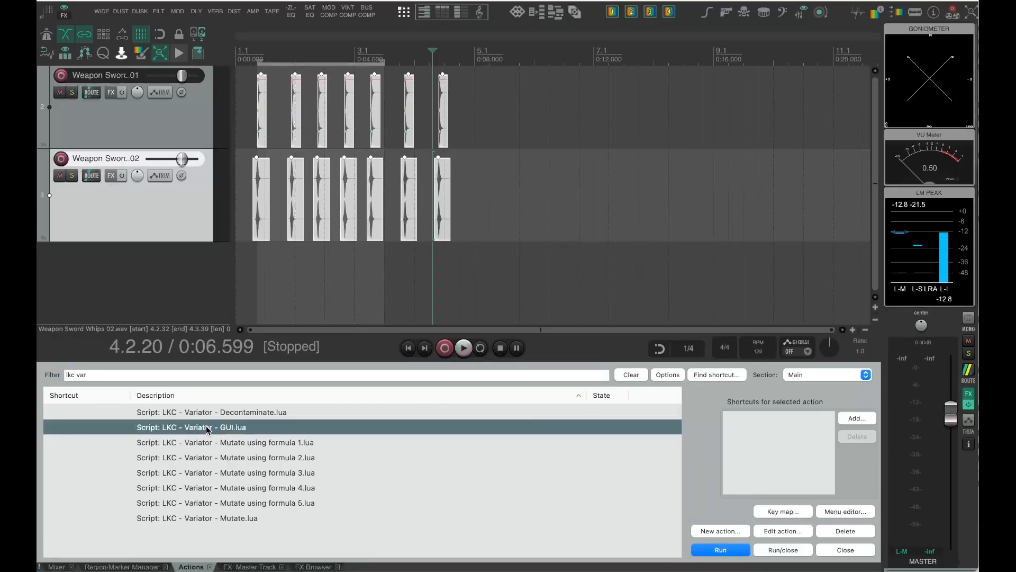
double_click(207, 429)
Step: Reposition the LKC Variator window and set the Fades radiation to 18 and Fade Shape to 32
left_click_drag(466, 27, 662, 90)
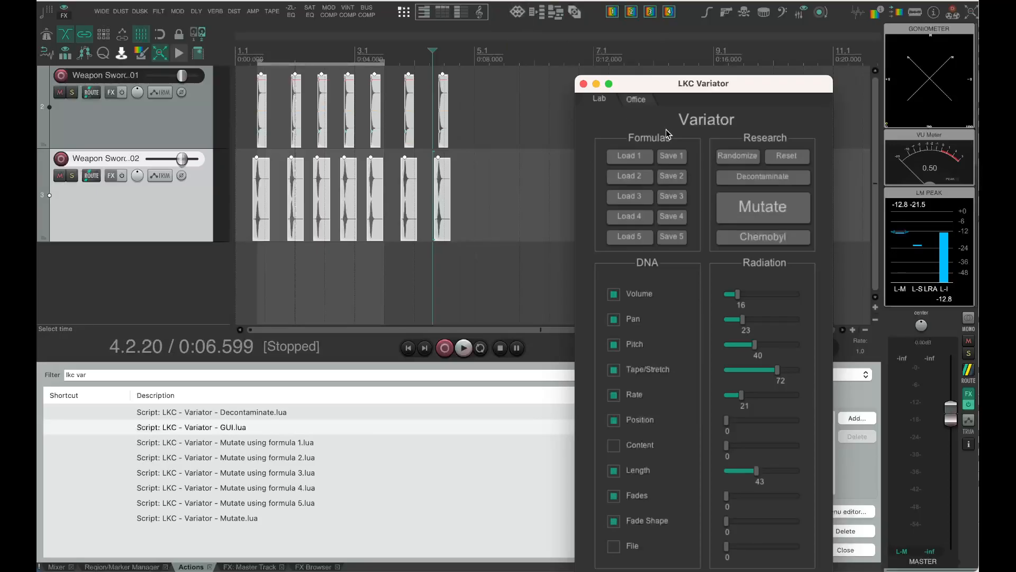
left_click_drag(661, 89, 576, 21)
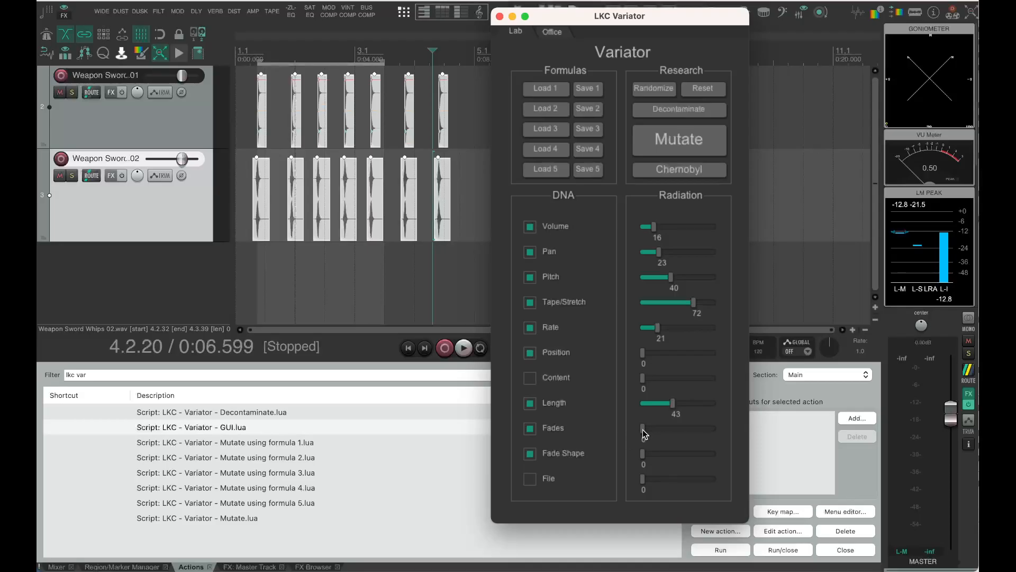
left_click_drag(644, 433, 667, 456)
Step: Mutate the selected items with the Variator, listen to them from about 0.5 seconds, and undo the mutation
left_click(678, 147)
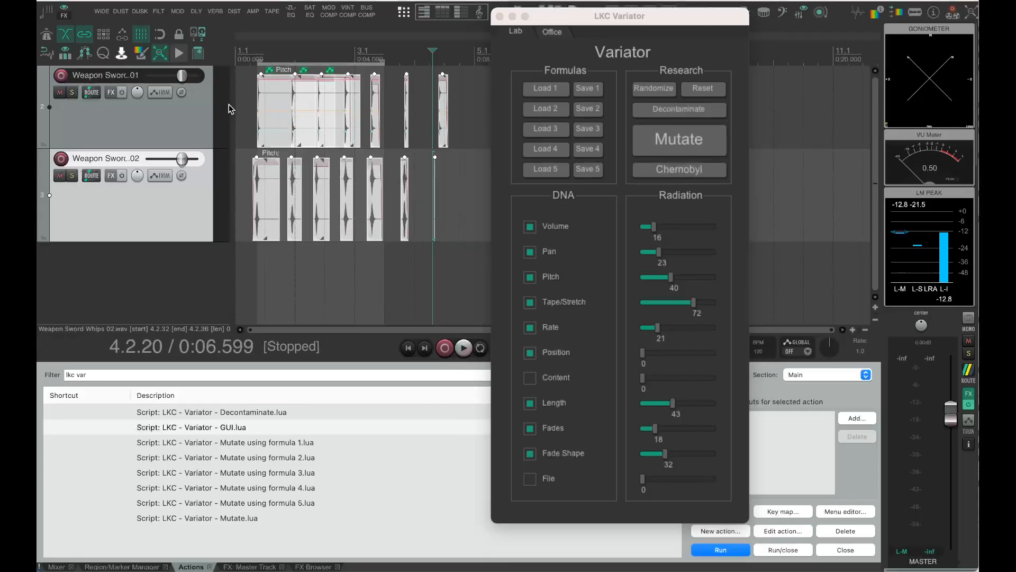
left_click(250, 99)
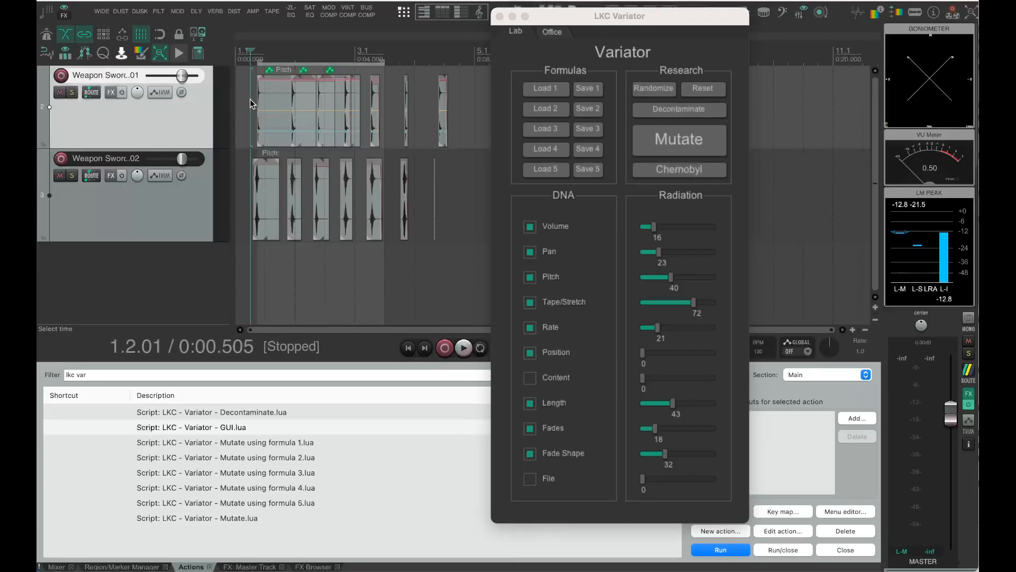
key("space")
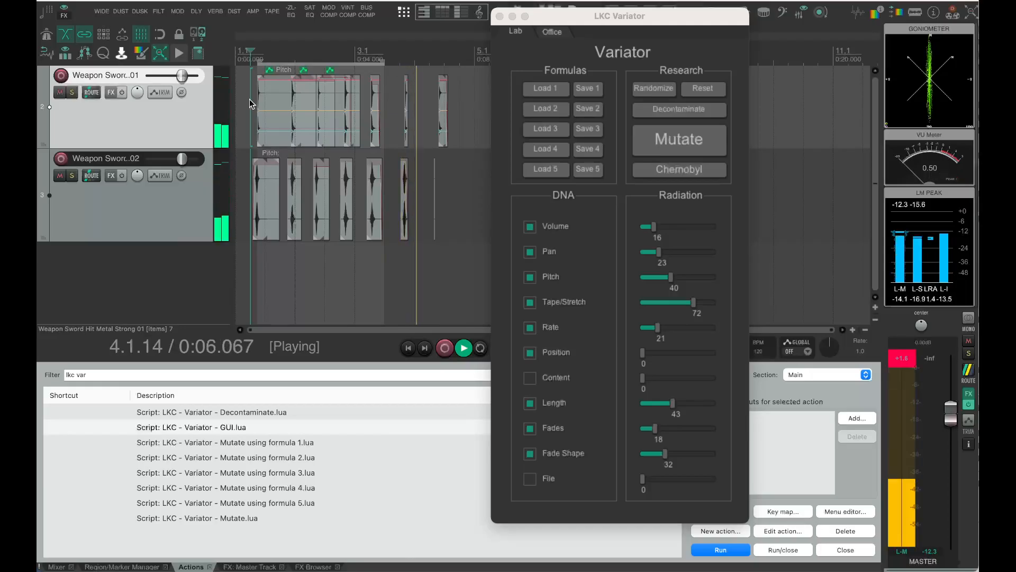
key("space")
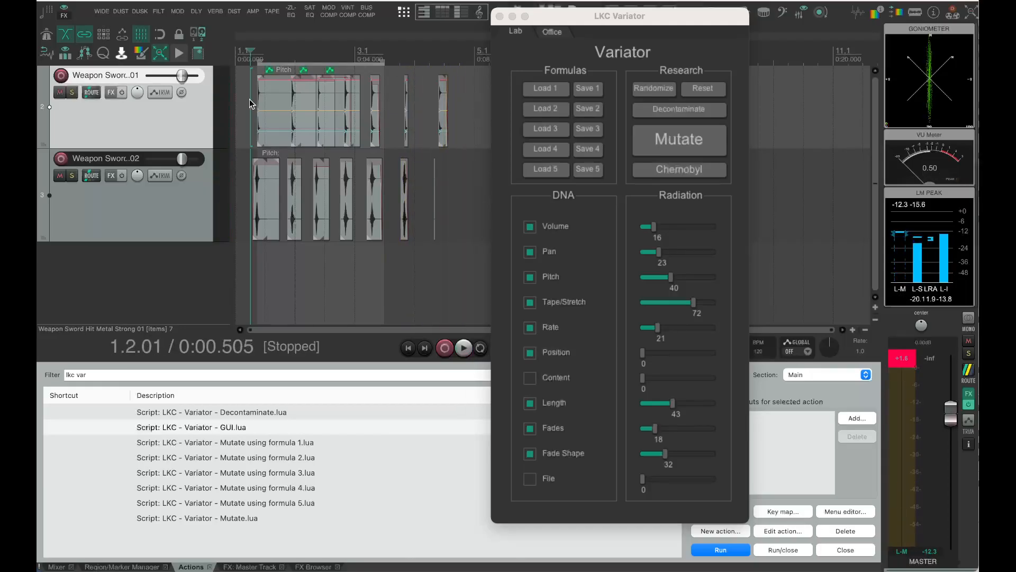
key("super+z")
key("super+z")
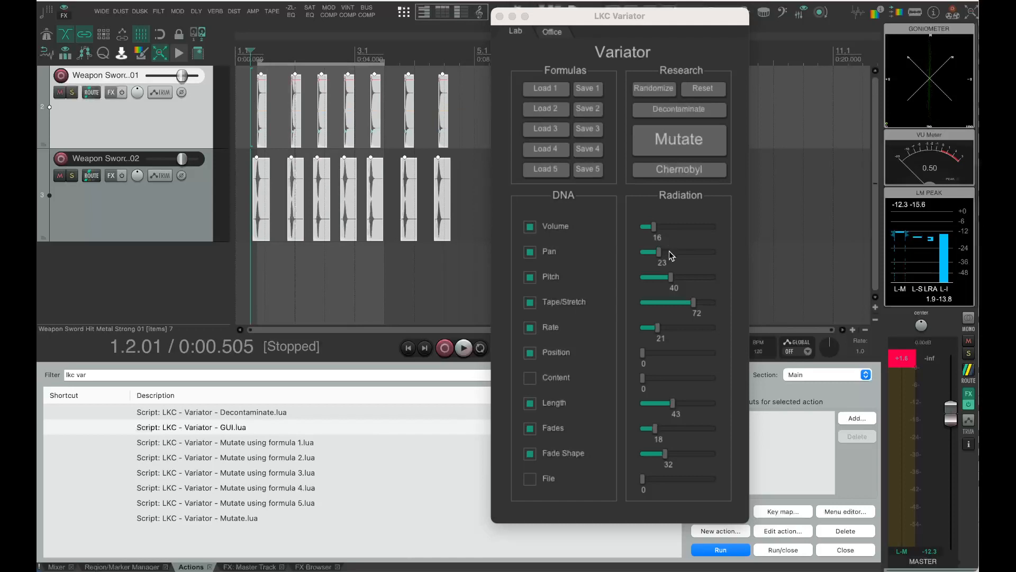
Step: Set Variator radiation to Volume 43, Pan 85, Tape/Stretch 58, Rate 44 and Length 0, and exclude Position from the mutation
left_click_drag(693, 302, 683, 300)
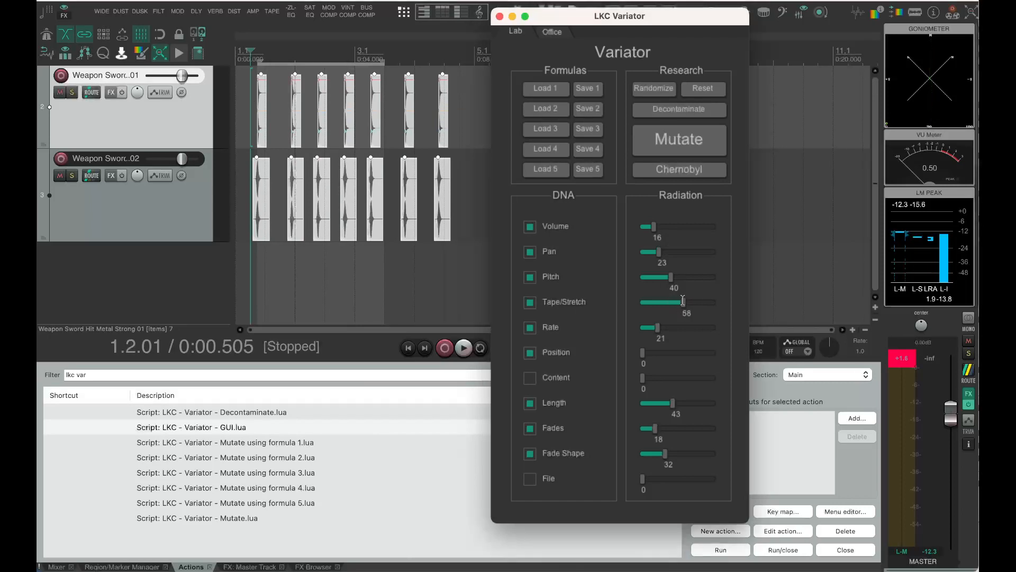
left_click(533, 355)
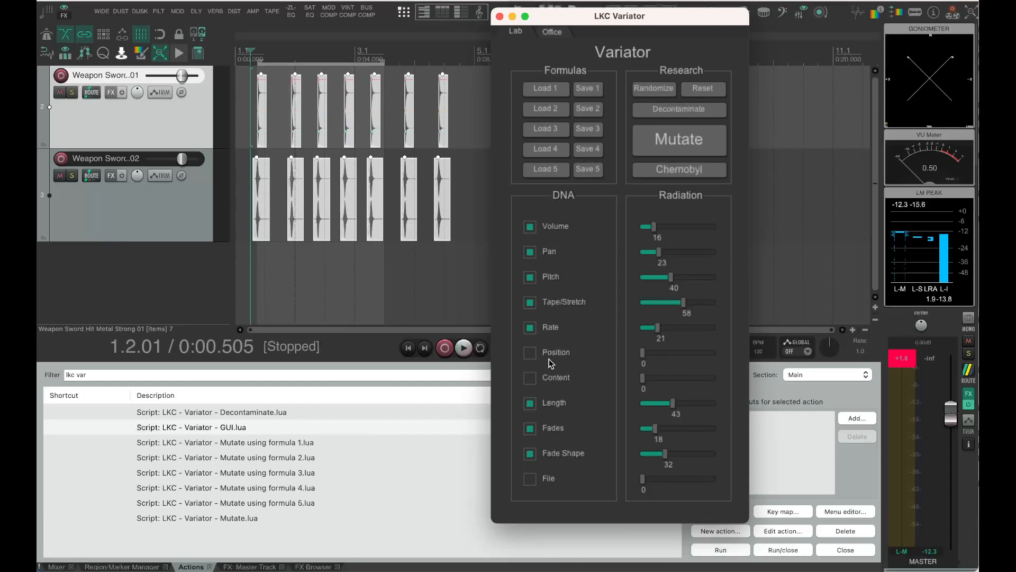
left_click_drag(669, 407, 644, 408)
left_click_drag(654, 226, 704, 257)
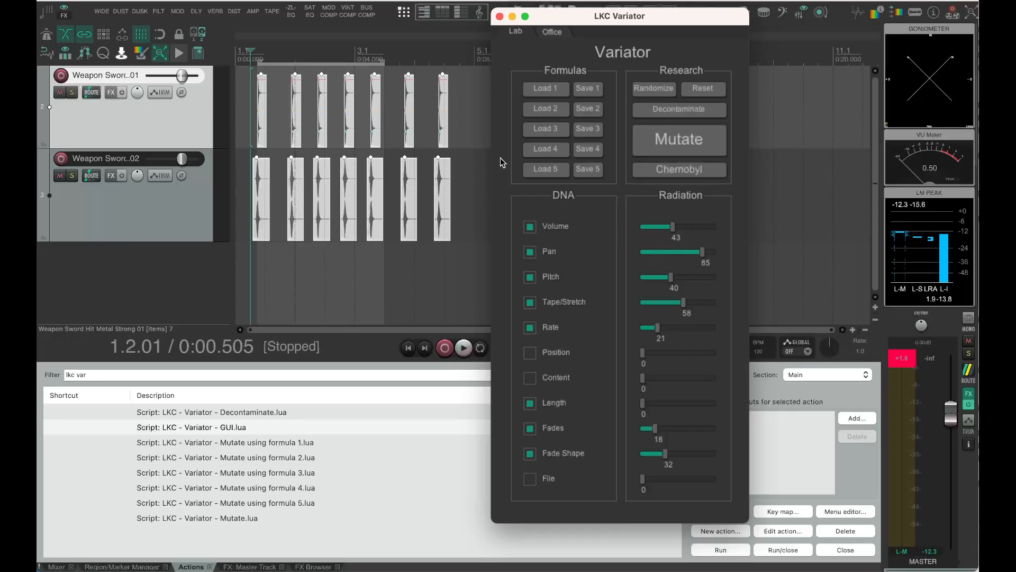
mouse_move(666, 328)
left_mouse_down()
mouse_move(677, 326)
mouse_move(668, 322)
left_mouse_up()
Step: Mutate the selected items with the new radiation values, play the variations back and close the Variator
left_click(688, 139)
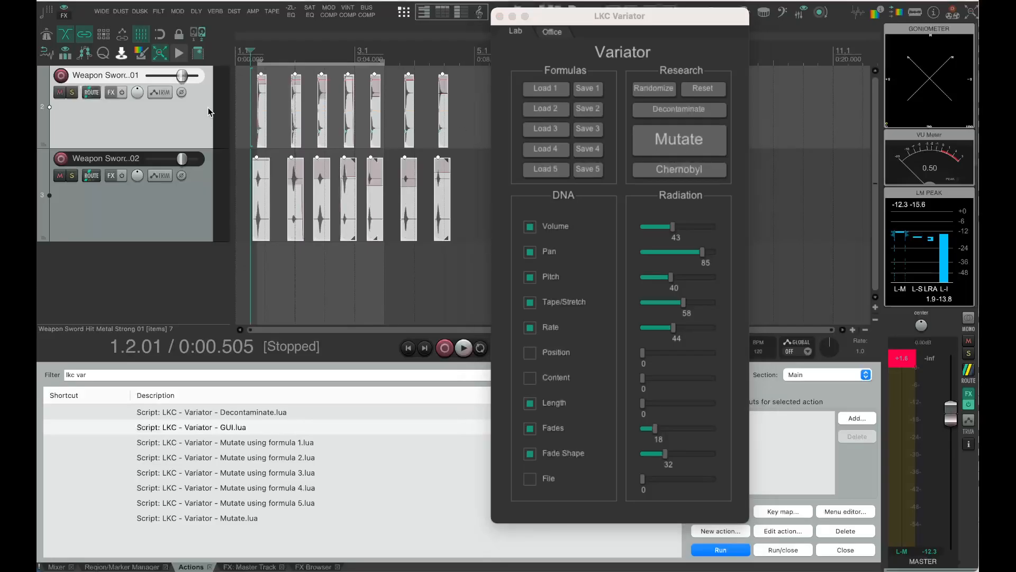
key("space")
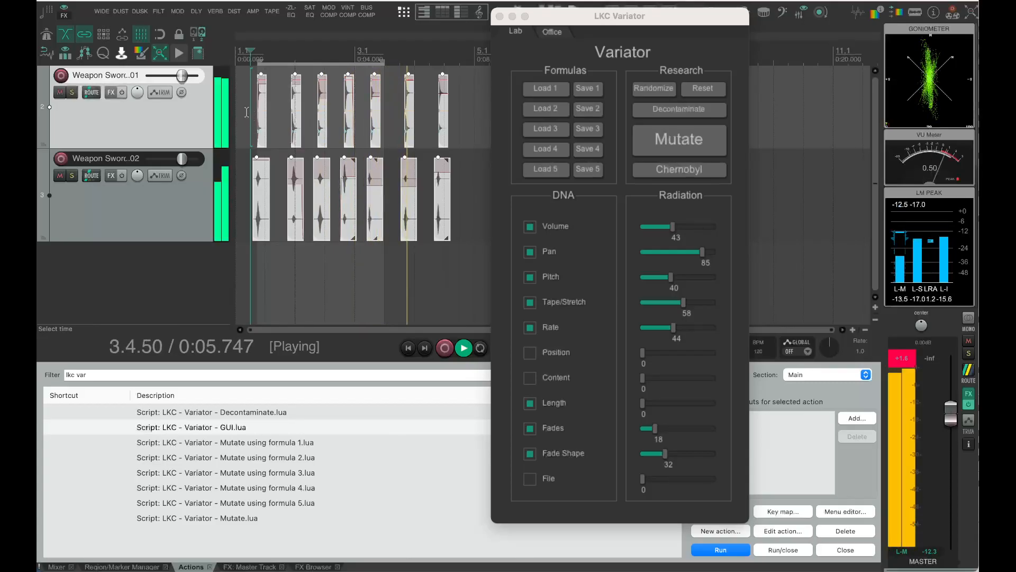
key("space")
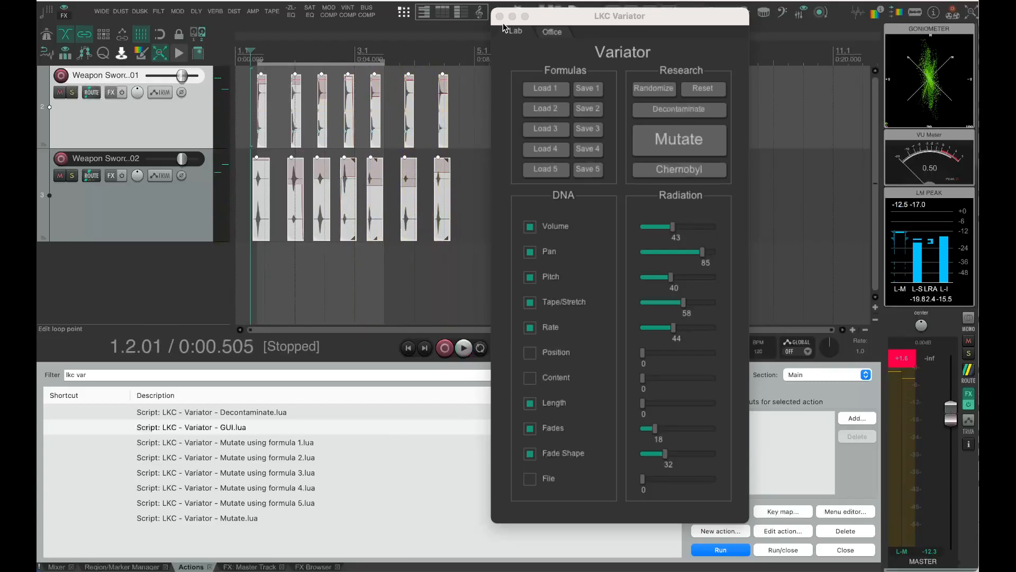
left_click(500, 17)
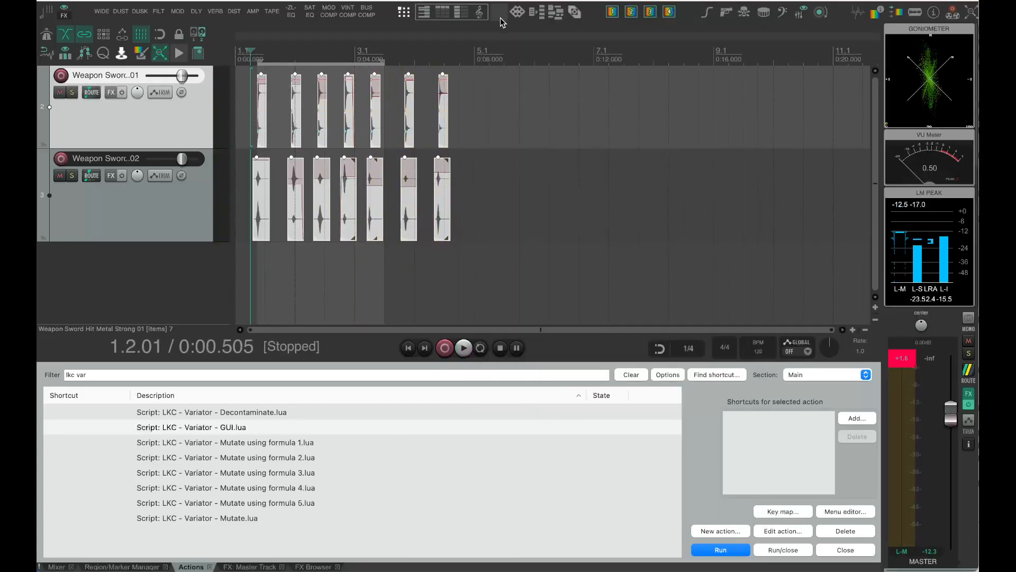
Step: Add a low-height empty track above the two Weapon Sword tracks and turn the item pairs into render blocks
left_click(531, 13)
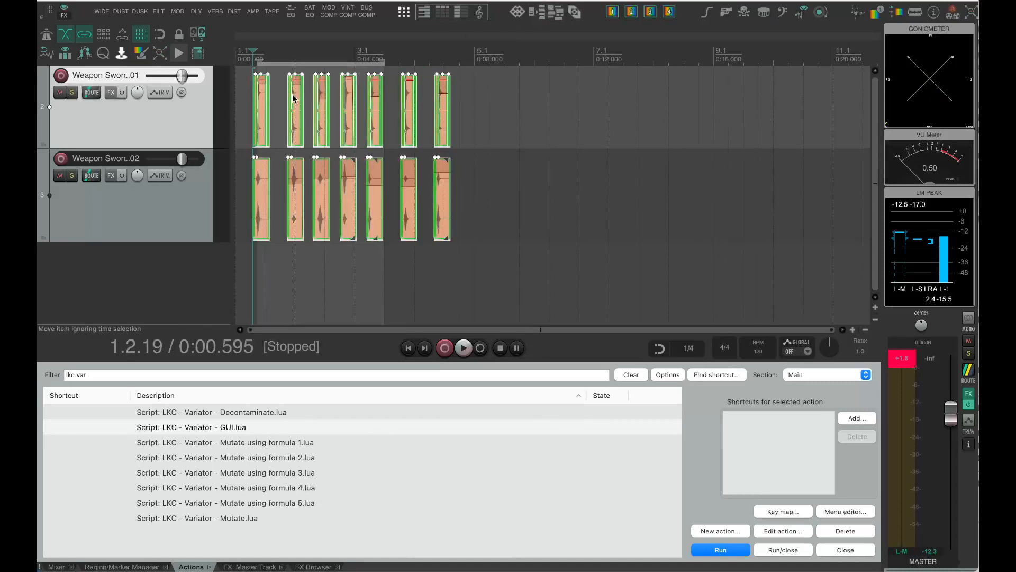
key("super+z")
double_click(93, 285)
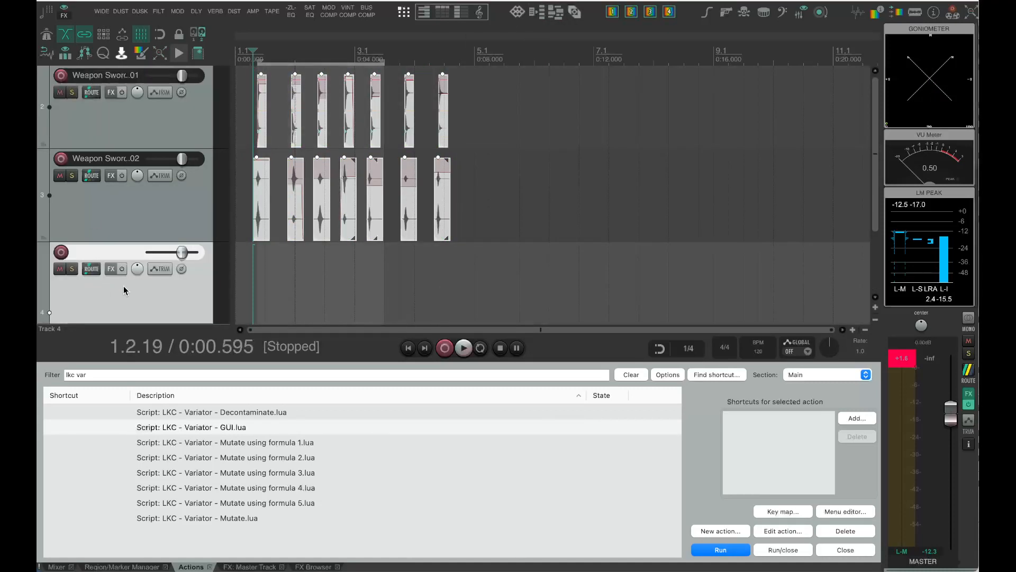
left_click_drag(123, 290, 128, 66)
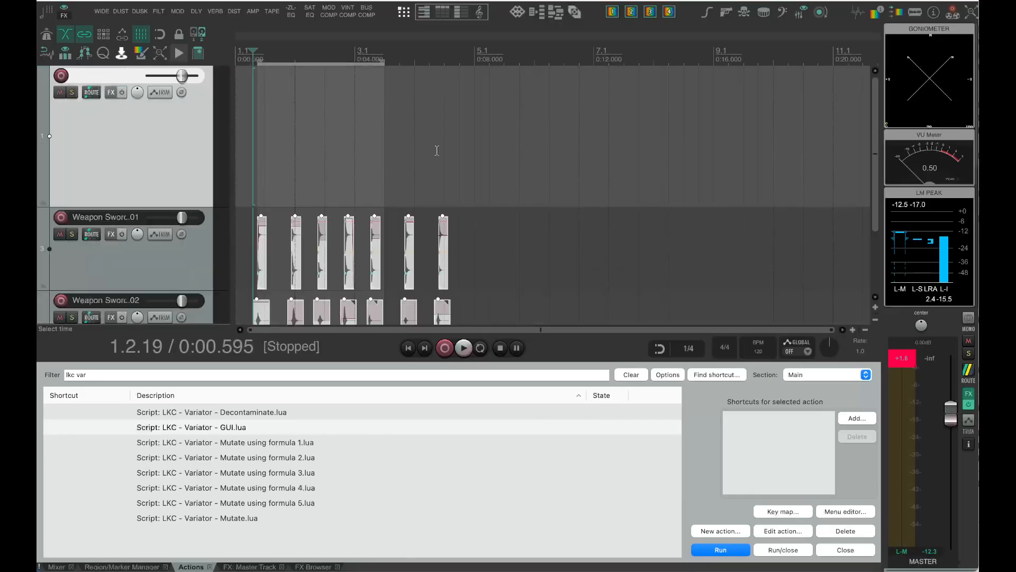
left_click_drag(195, 207, 193, 127)
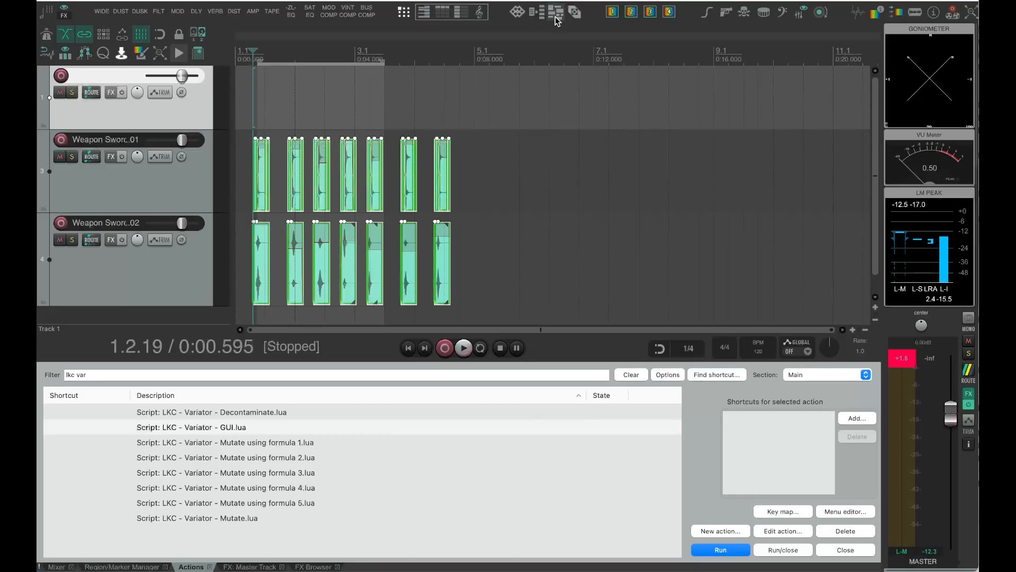
Step: Open the RenderBlocks Content Navigator, look over its list and options without launching a second instance, and close it
left_click(517, 12)
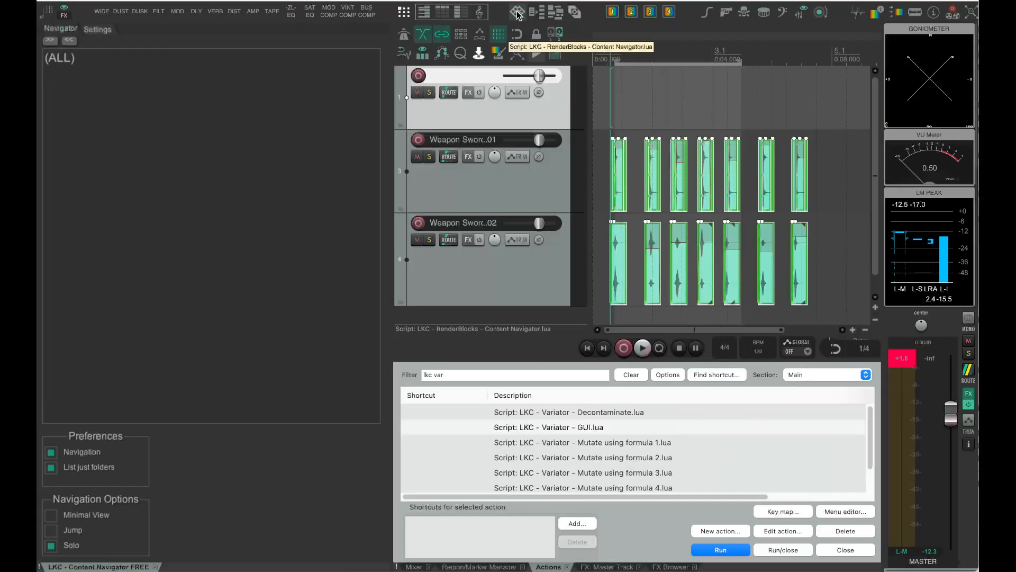
left_click(517, 12)
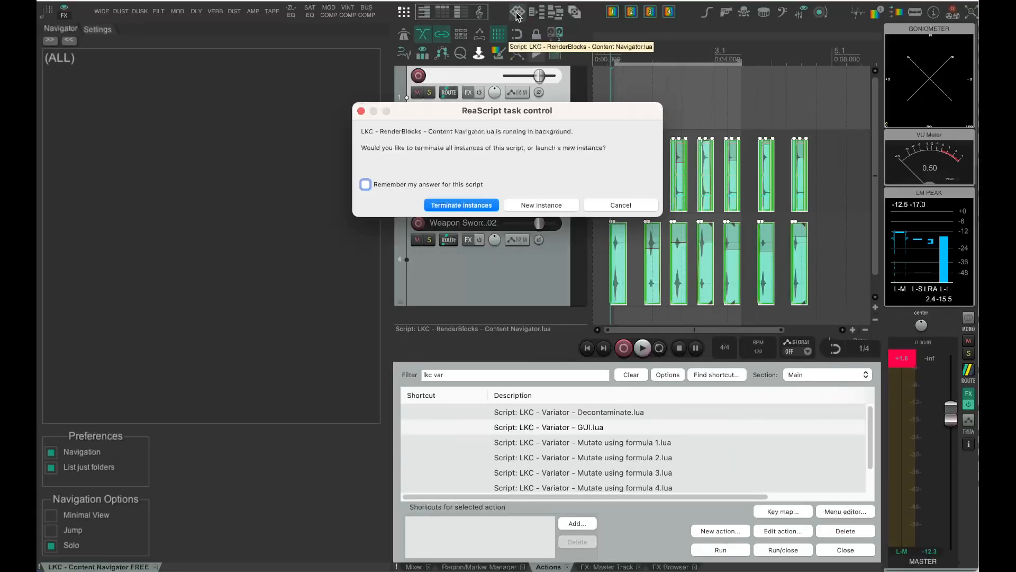
left_click(607, 209)
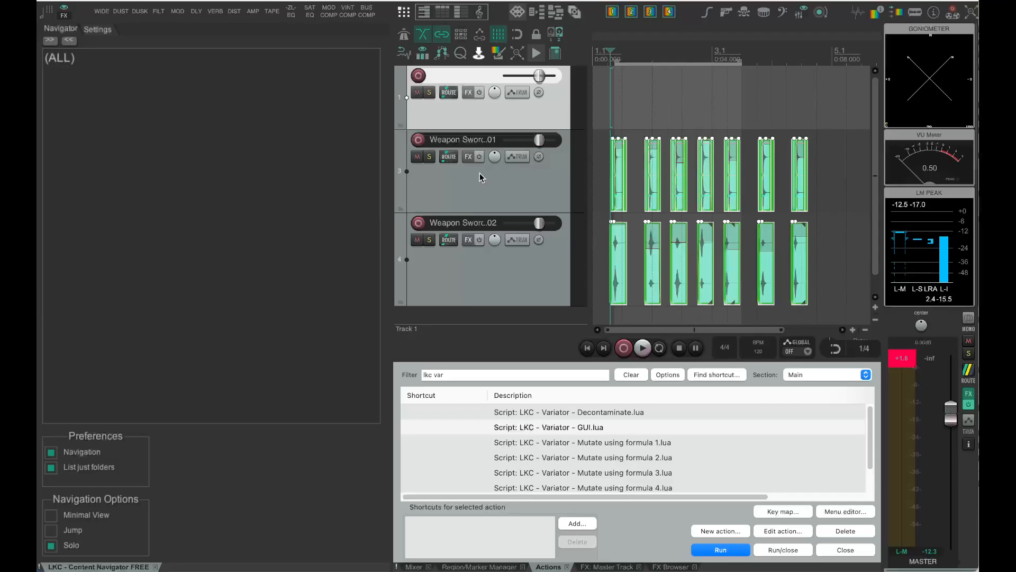
left_click(157, 566)
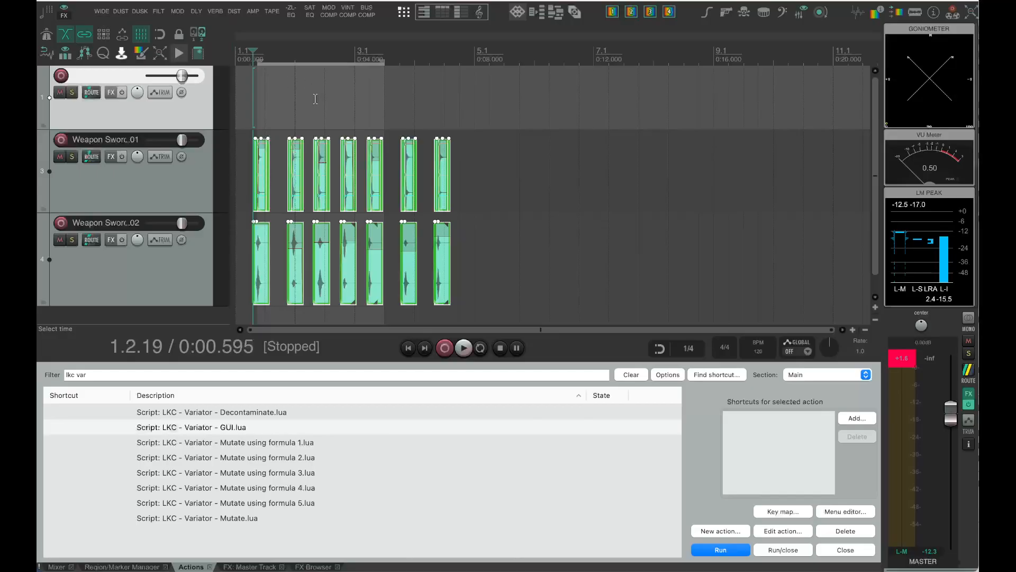
Step: Extend the end of the last render block by about 0.25 seconds and view its media item properties
left_click(467, 260)
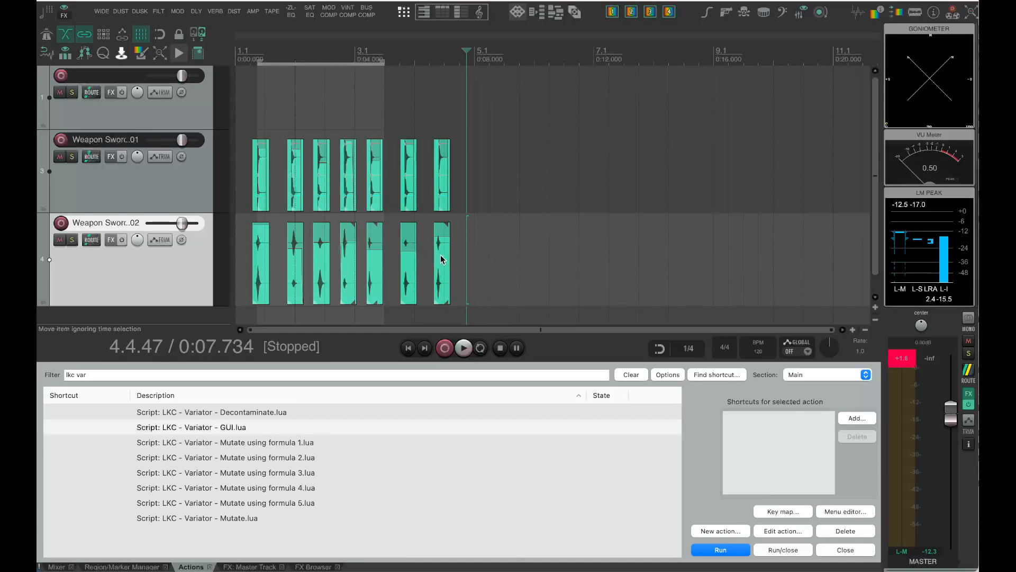
left_click_drag(448, 256, 456, 255)
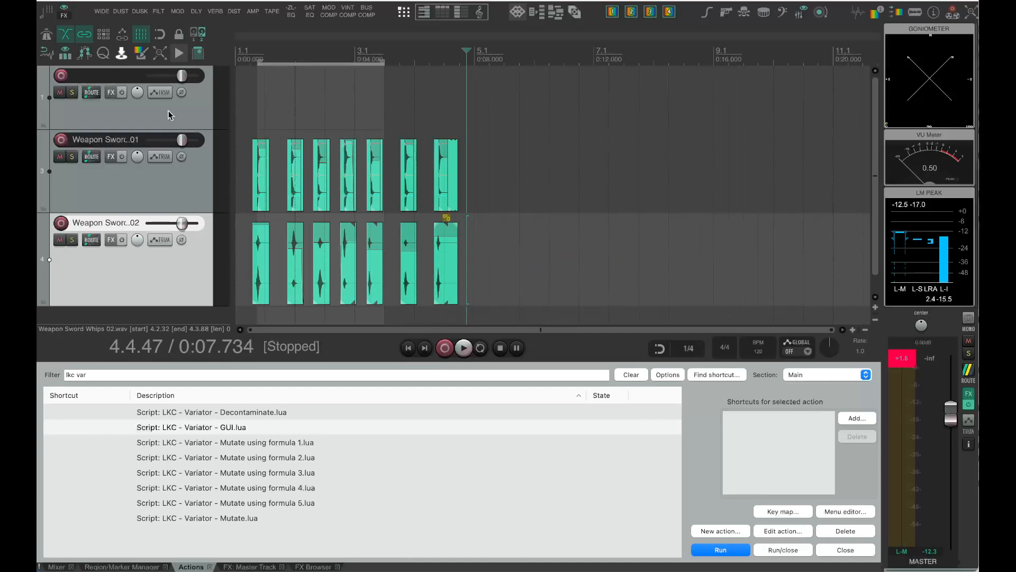
left_click(450, 273)
double_click(450, 272)
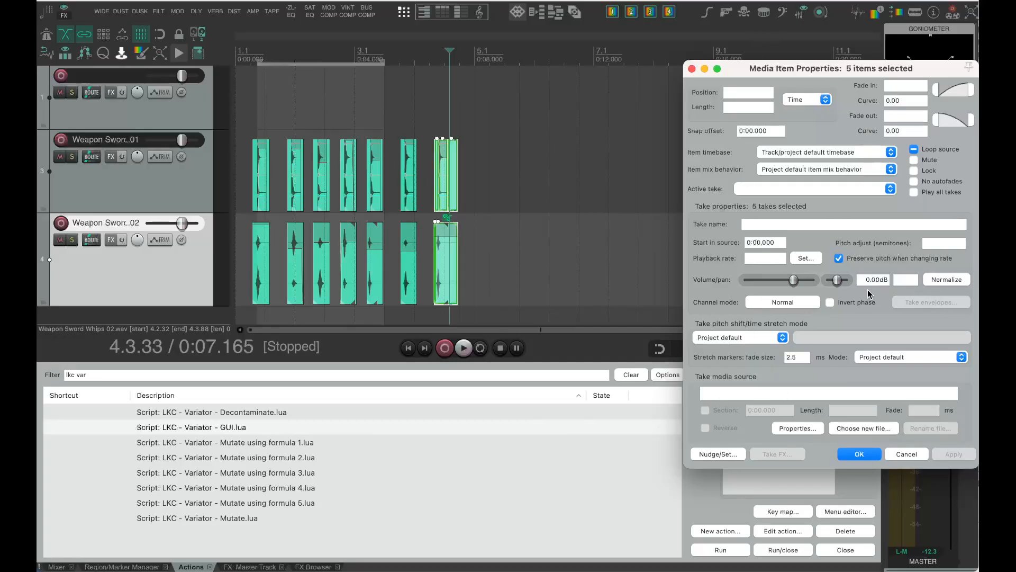
left_click(692, 70)
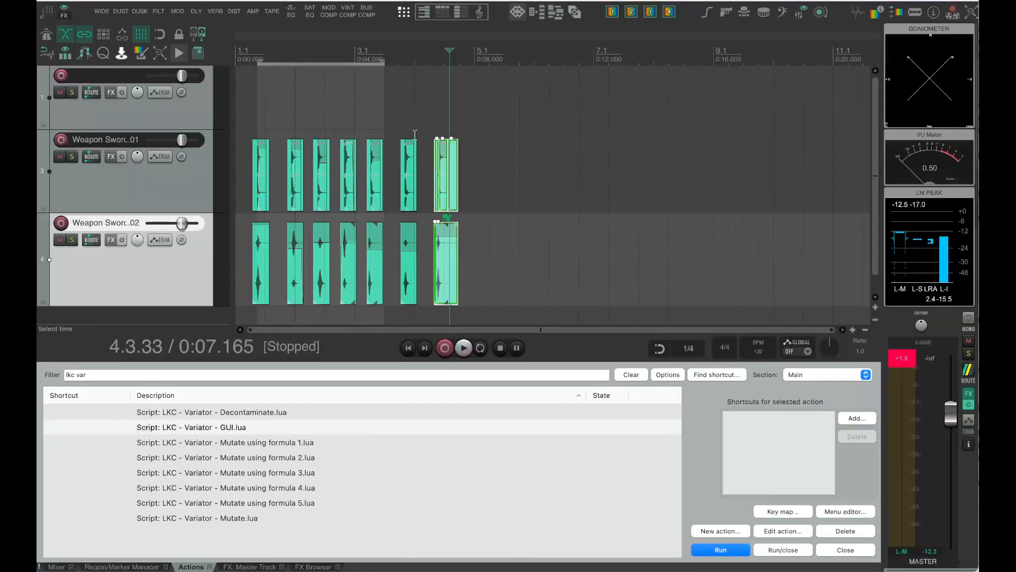
Step: Open the Media Explorer and filter the Adobe sample database for "sword"
key("ctrl+alt+x")
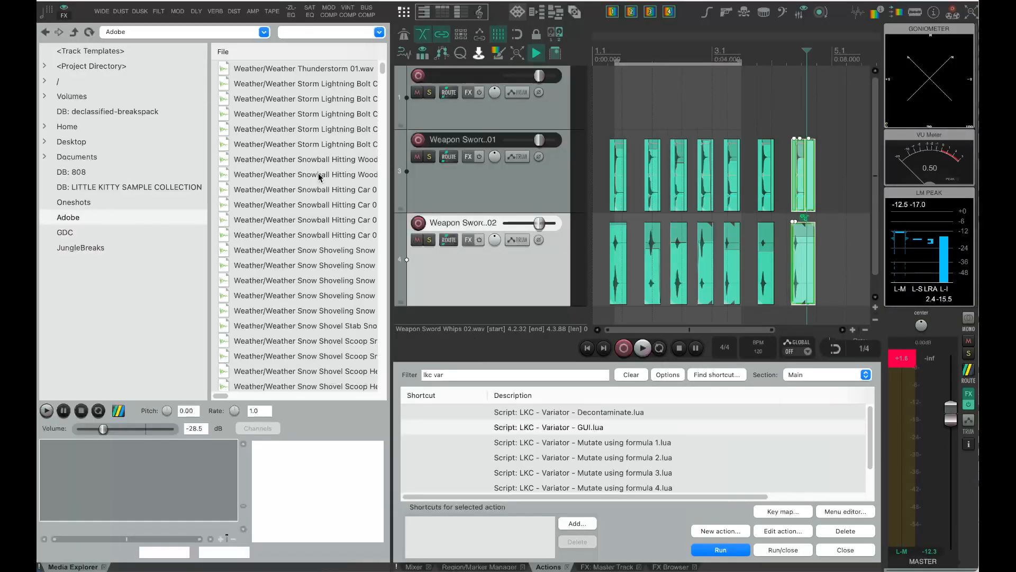
left_click(295, 85)
left_click(315, 34)
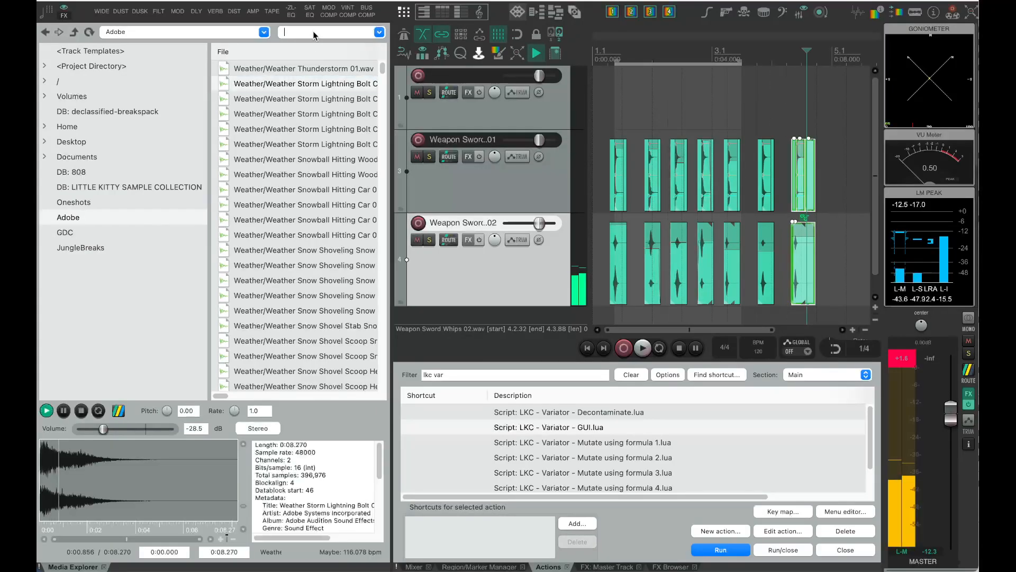
type("sword")
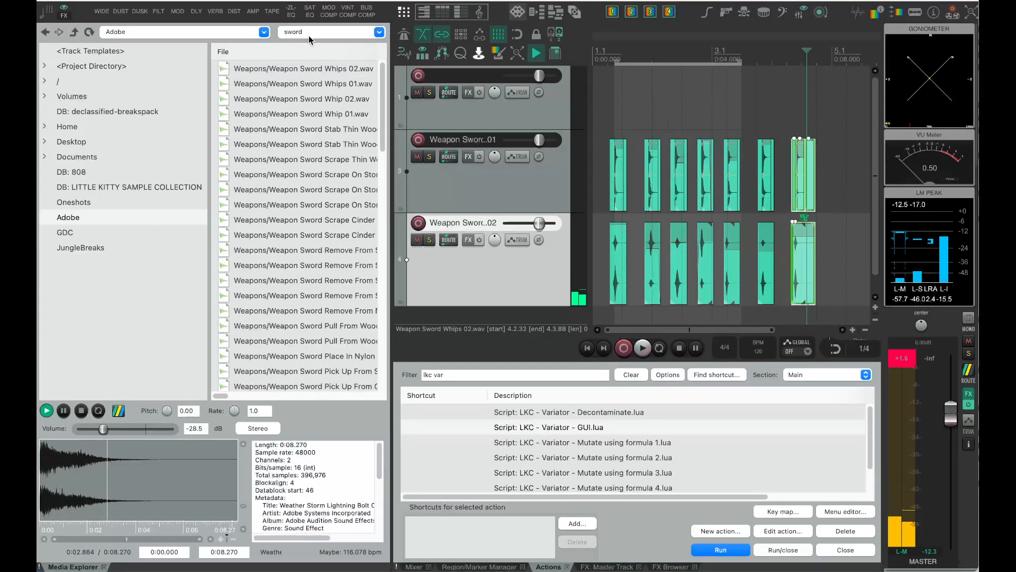
Step: Audition sword samples from the filtered list, including several Weapon Broad Sword Hit sounds
left_click(316, 207)
scroll(316, 214, "down", 12)
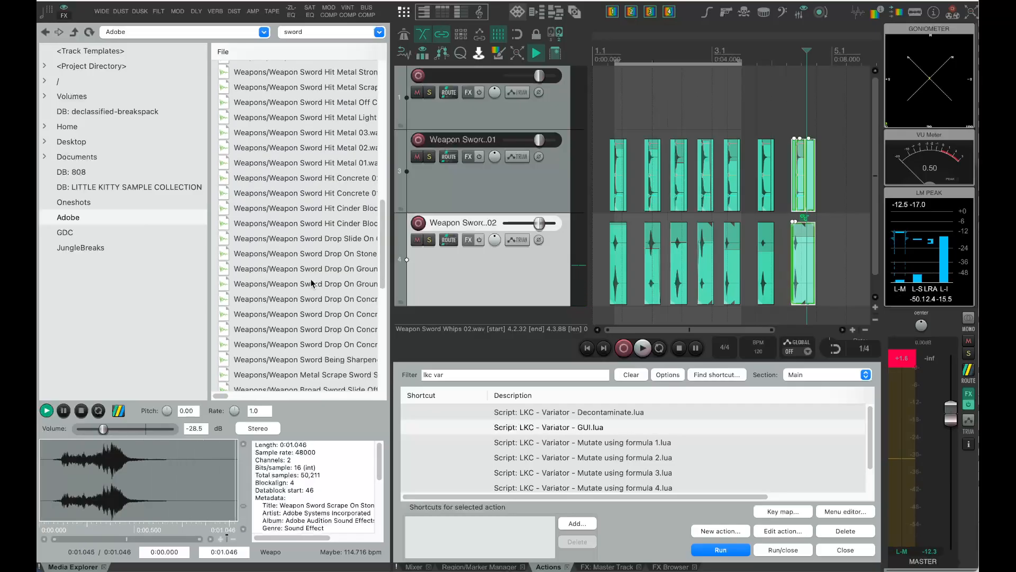
left_click(310, 298)
left_click(304, 192)
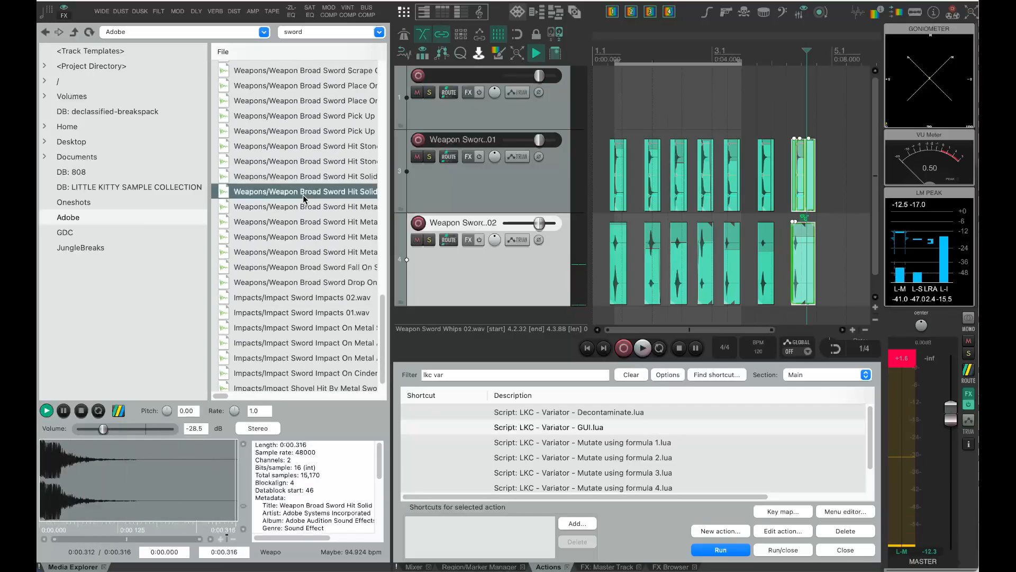
scroll(305, 196, "up", 5)
left_click(307, 194)
left_click(311, 236)
scroll(311, 236, "down", 5)
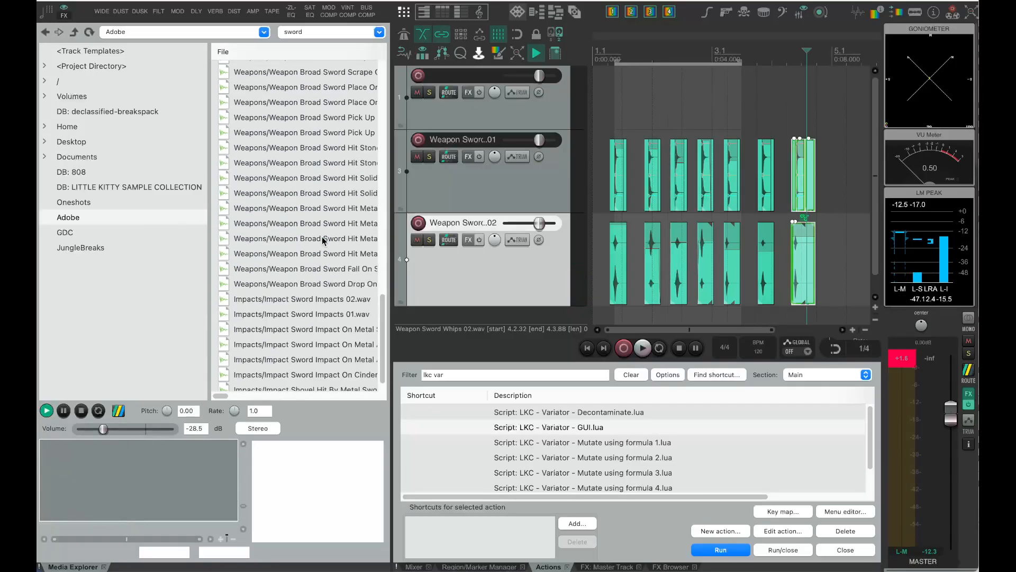
left_click(310, 239)
scroll(665, 179, "up", 4)
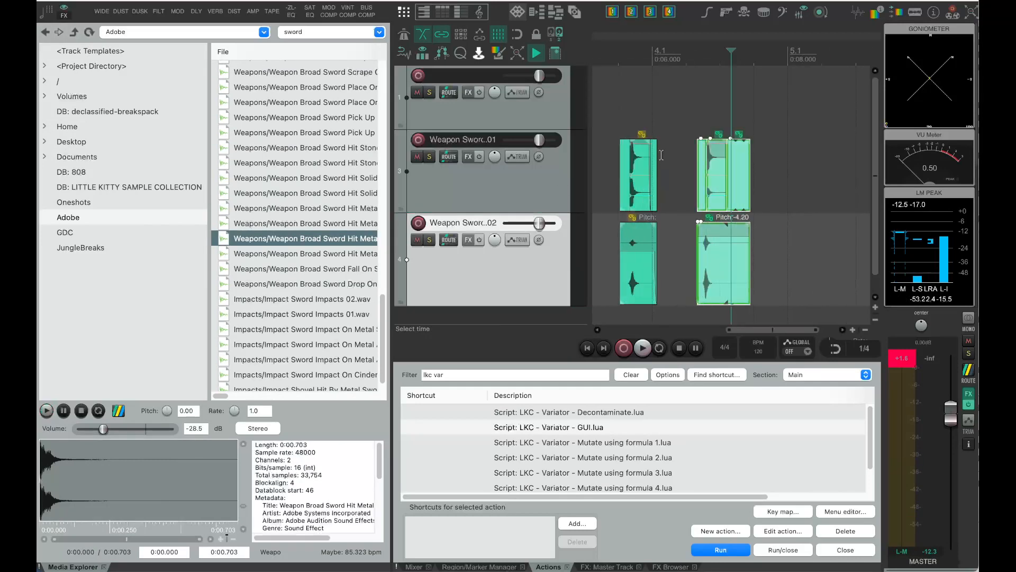
Step: Insert Weapon Broad Sword Hit Metal Dull 01.wav on the Weapon Sword 01 track at about 0:09.0, disable auto-crossfade and close the Media Explorer
left_click_drag(305, 247, 817, 167)
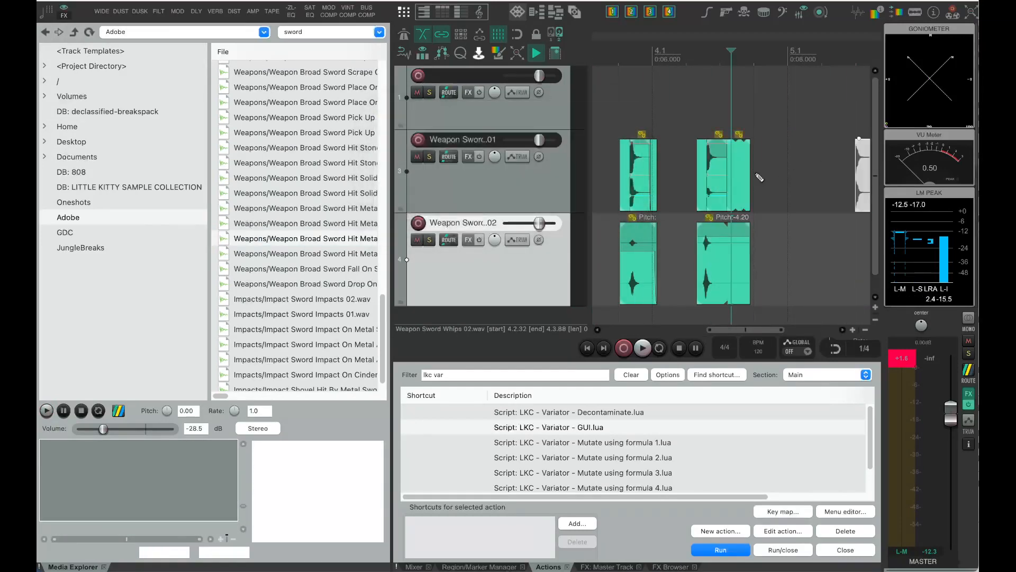
key("alt+x")
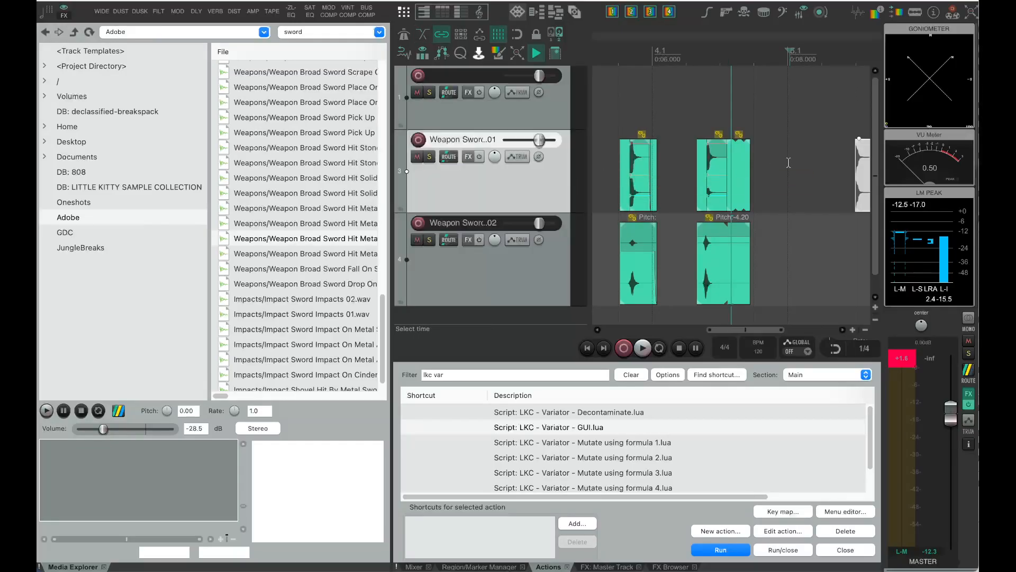
key("ctrl+alt+x")
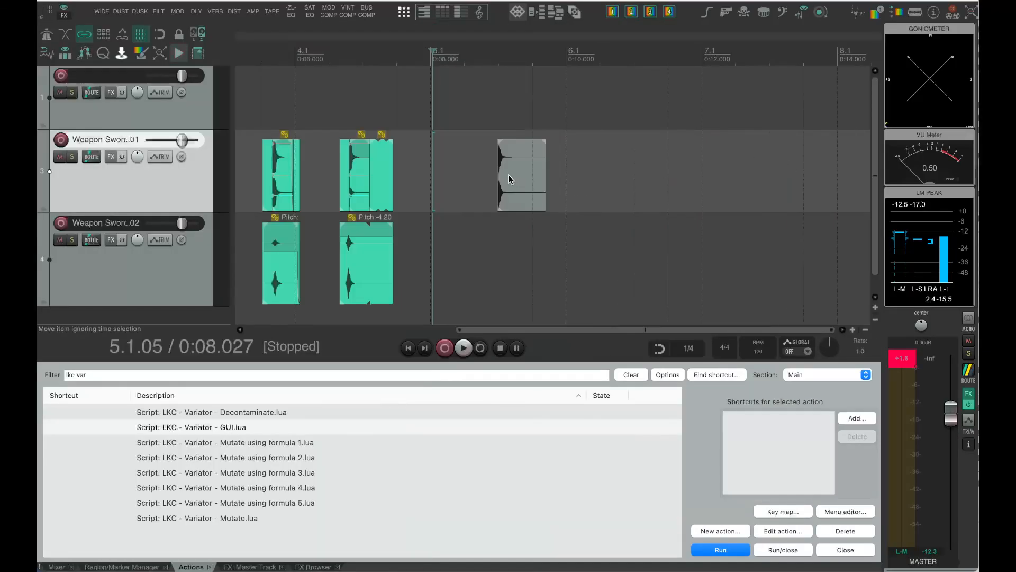
Step: Try playback rates of 1.551 and 0.882 on the inserted broad sword item and play it back
left_click(509, 179)
scroll(509, 179, "up", 5)
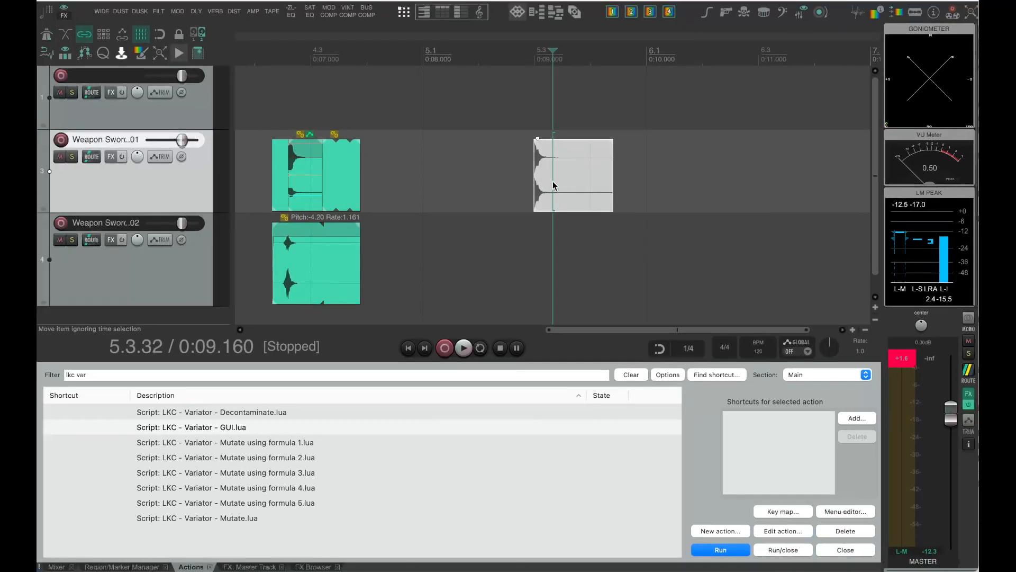
scroll(557, 180, "right", 5)
scroll(441, 171, "down", 3)
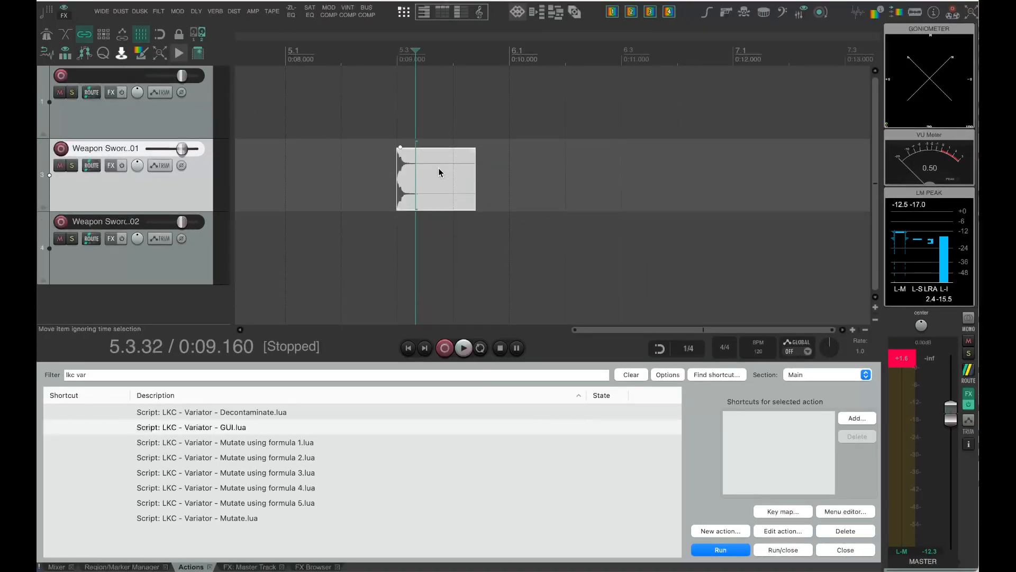
scroll(439, 171, "right", 3)
scroll(435, 175, "left", 2)
left_click(379, 175)
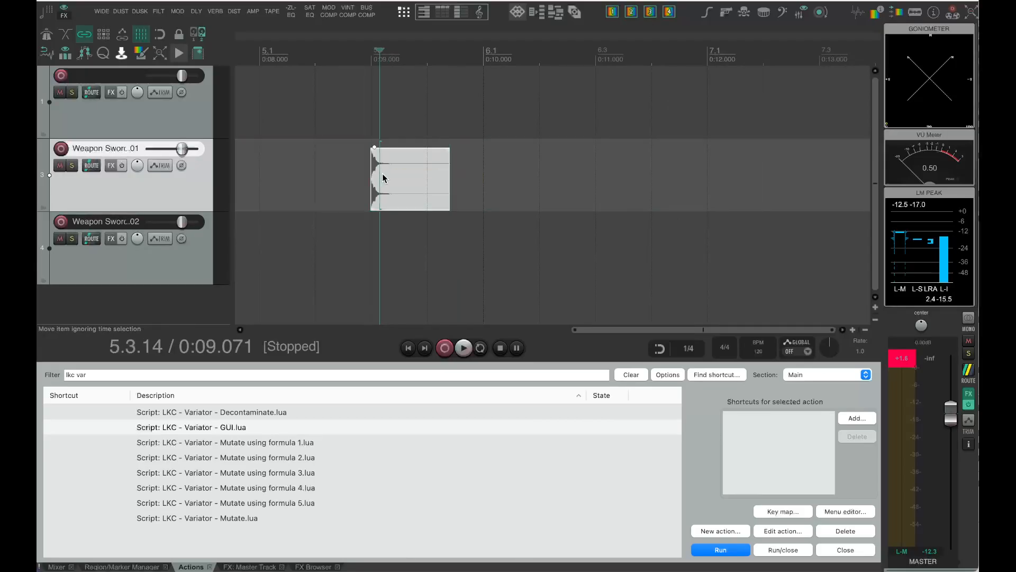
scroll(382, 173, "up", 5)
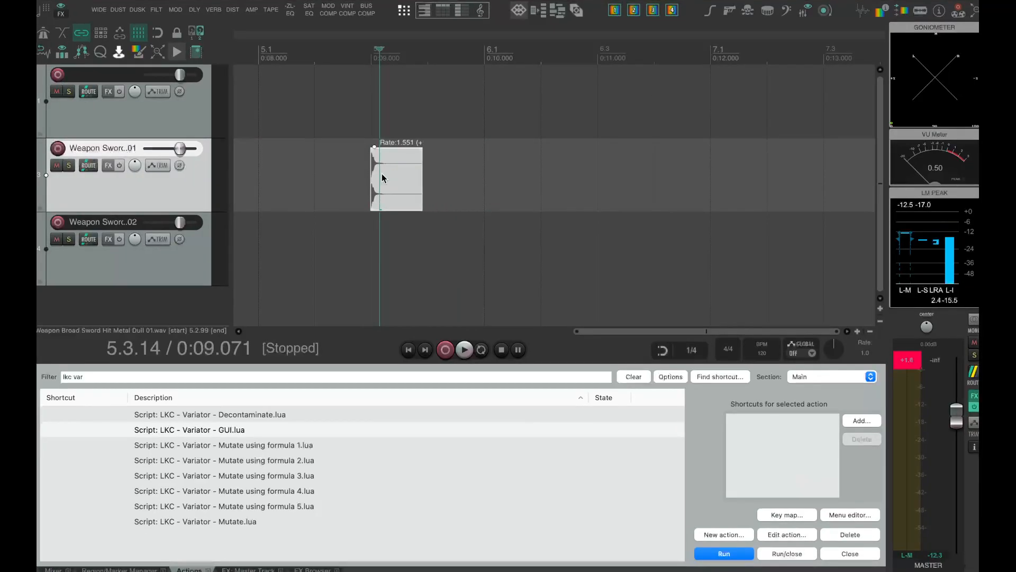
scroll(382, 177, "down", 3)
scroll(382, 178, "down", 2)
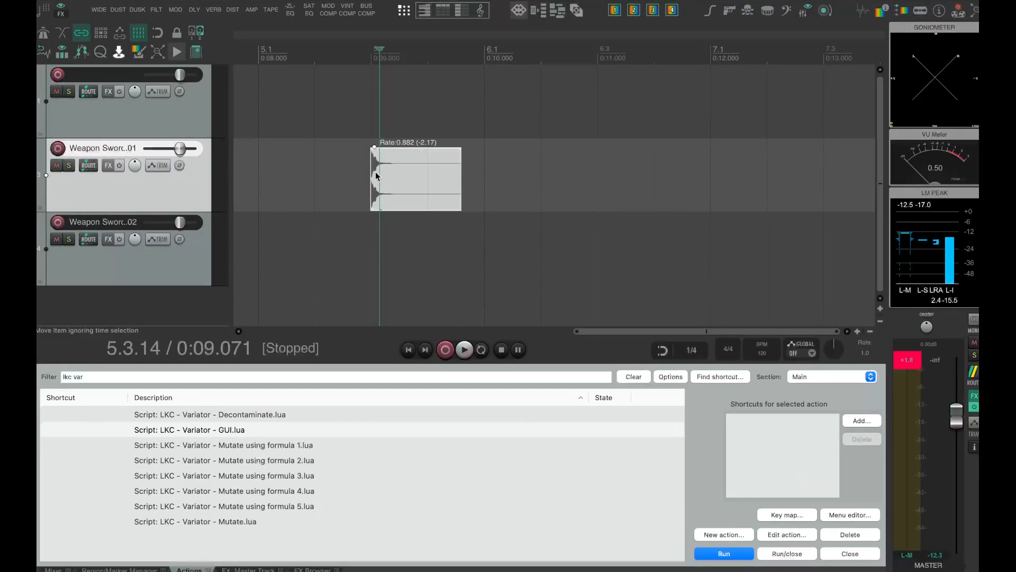
left_click(366, 166)
key("space")
key("space")
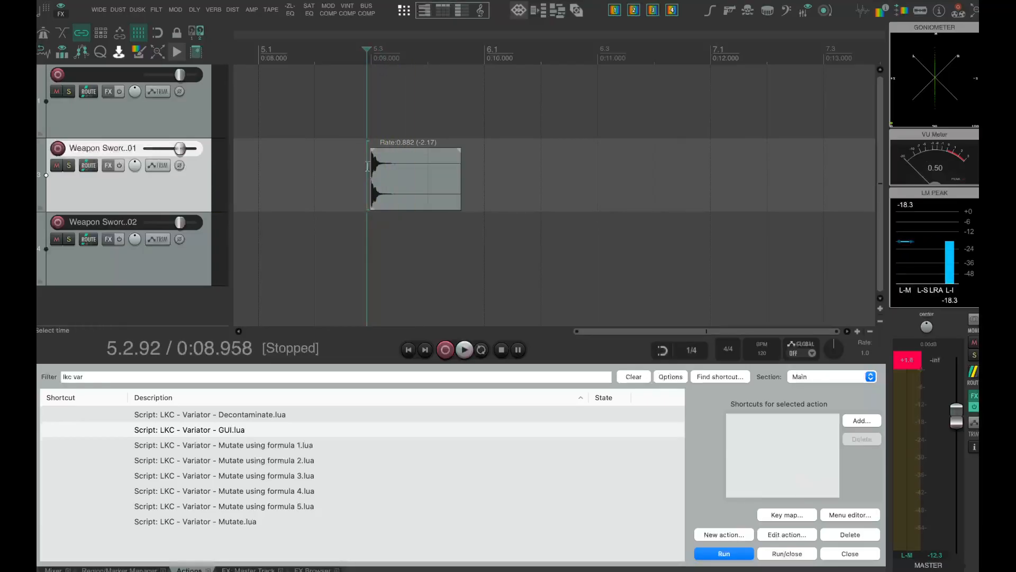
Step: Try a playback rate of 0.258 on the broad sword item, play it back, and undo both rate changes
left_click(368, 167)
left_click(390, 175)
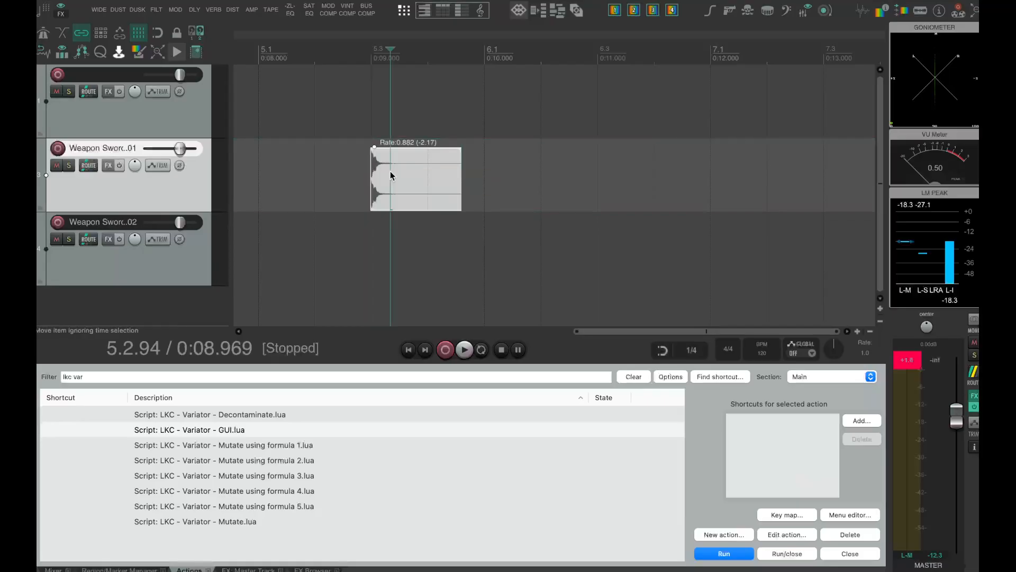
scroll(381, 176, "down", 15)
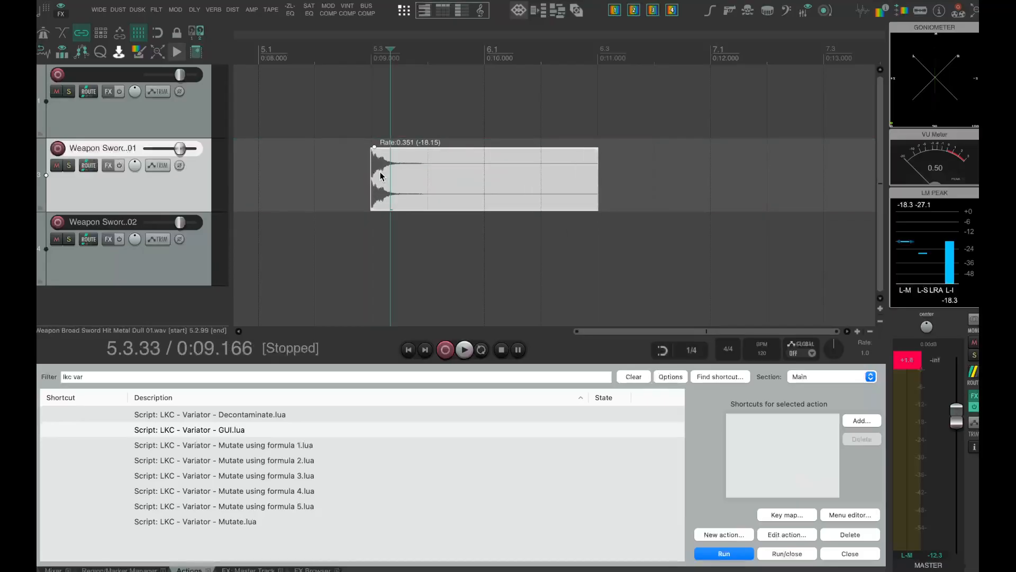
scroll(381, 176, "down", 5)
left_click(369, 174)
key("space")
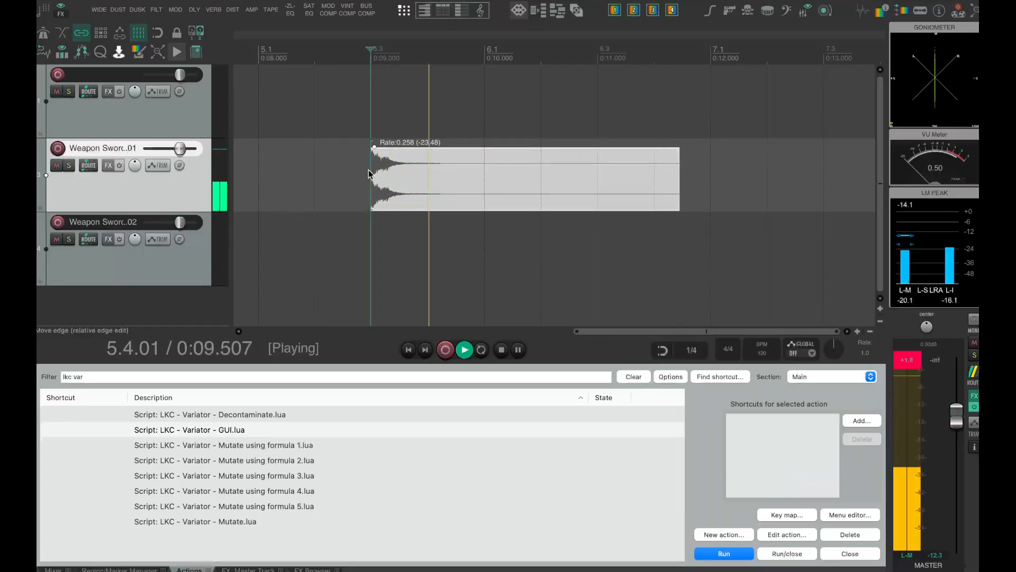
key("space")
key("ctrl+z")
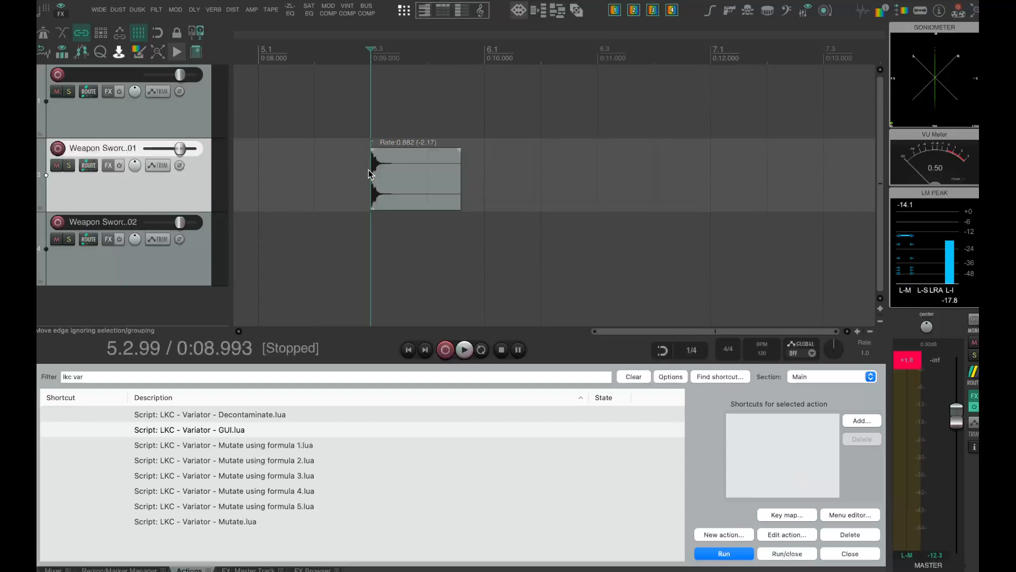
key("ctrl+z")
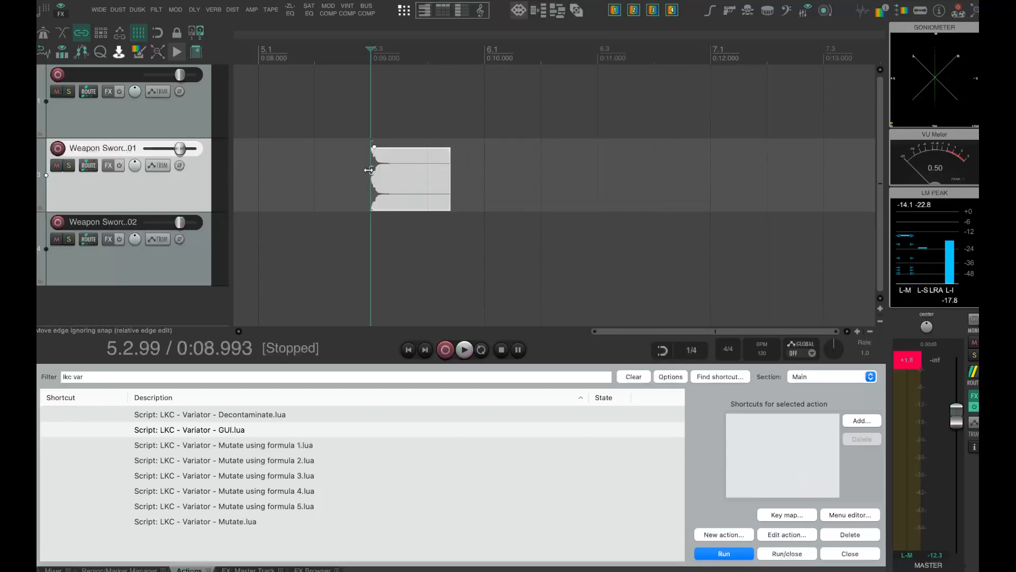
Step: Try different volume and pitch values on the broad sword item, ending at +0.50 dB and a pitch of -0.13
scroll(385, 176, "up", 3)
scroll(384, 173, "up", 1)
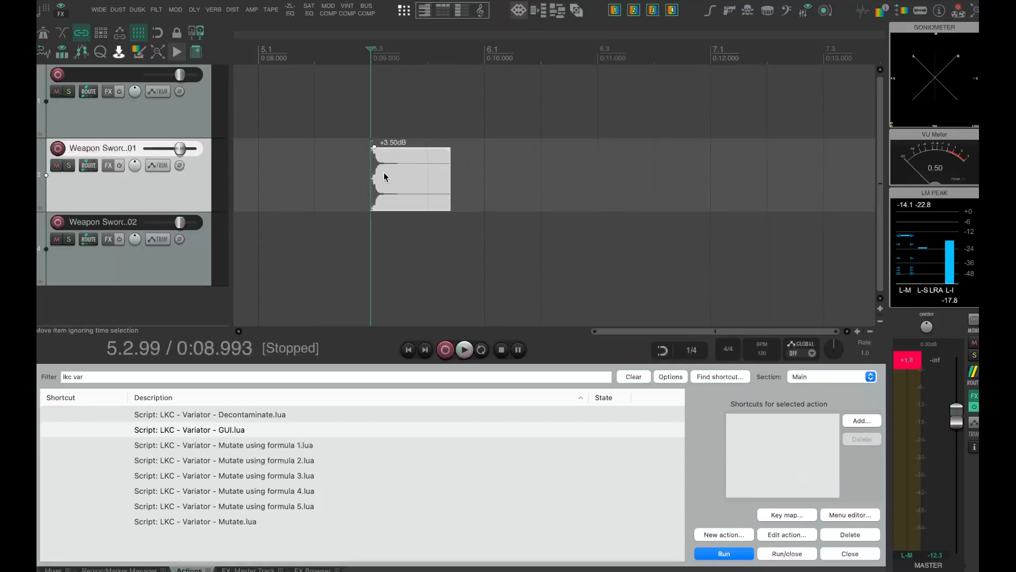
scroll(385, 173, "up", 5)
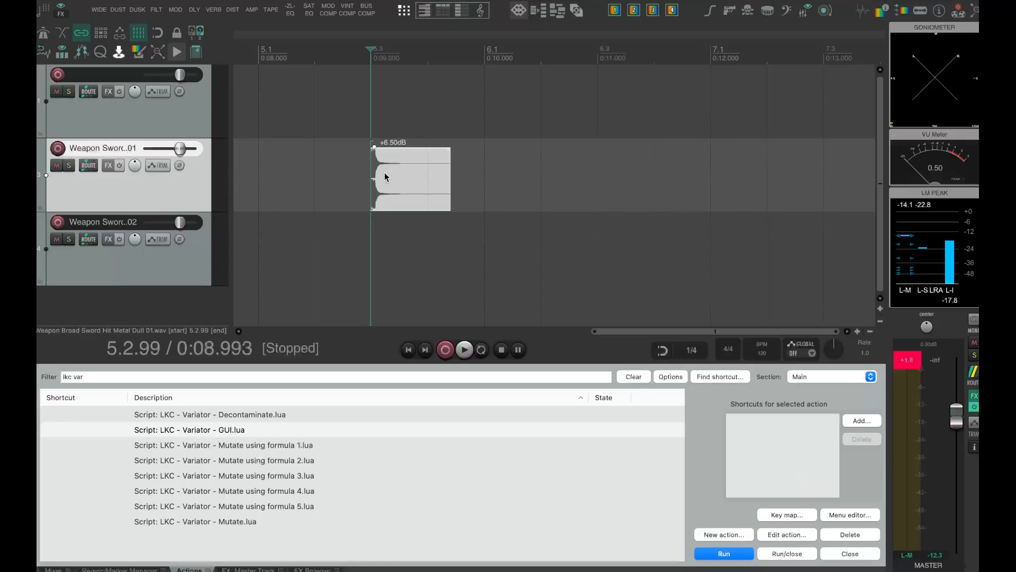
scroll(384, 177, "down", 8)
scroll(385, 176, "down", 3)
scroll(386, 176, "up", 1)
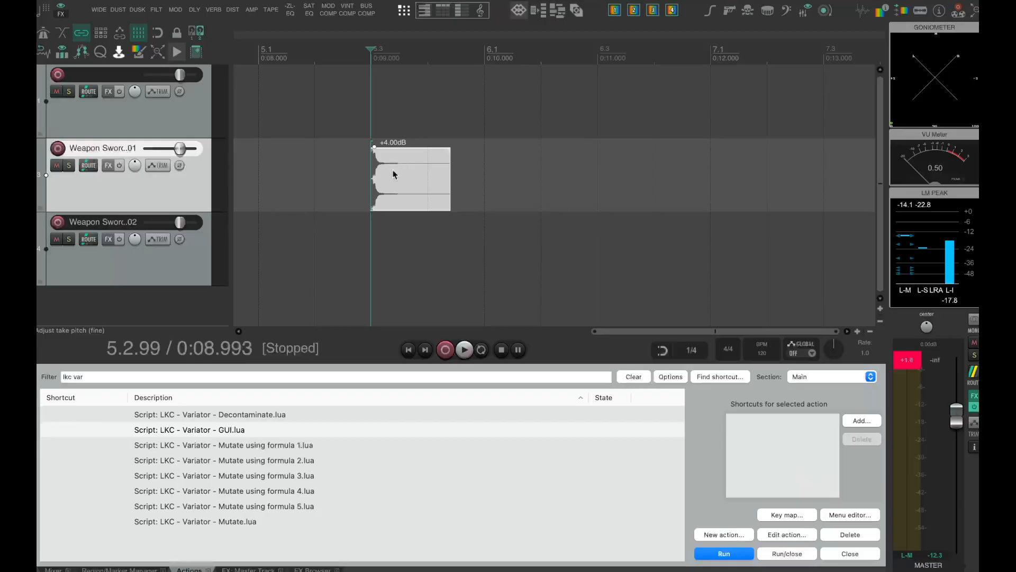
scroll(393, 174, "up", 5)
scroll(394, 175, "down", 3)
scroll(393, 174, "up", 2)
mouse_move(393, 174)
left_mouse_down()
mouse_move(394, 64)
mouse_move(396, 245)
mouse_move(390, 120)
mouse_move(392, 184)
left_mouse_up()
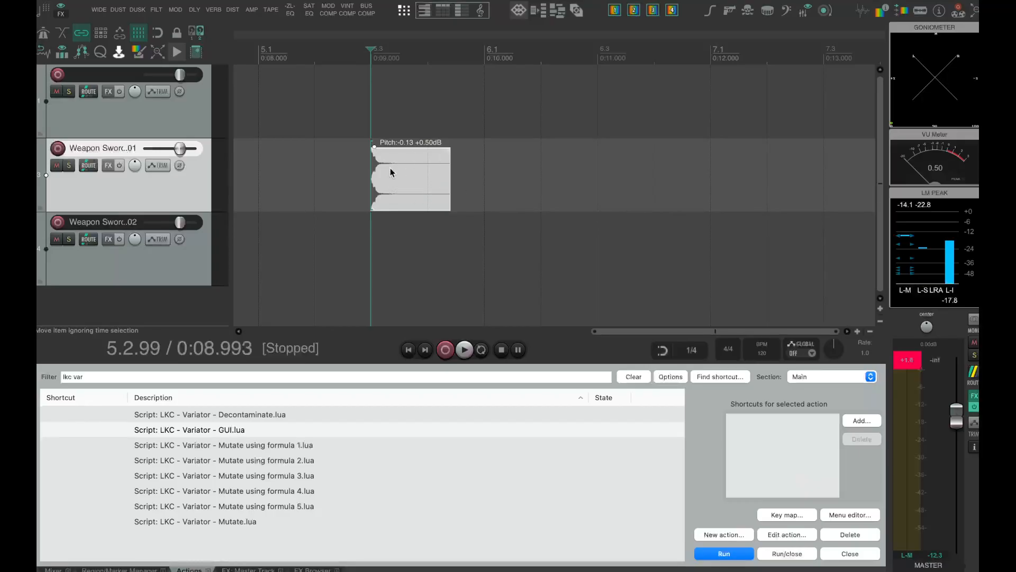
Step: Split the broad sword item at 0:09.217 and move its tail part to 0:09.656 on the same track
left_click(397, 168)
key("s")
left_click_drag(438, 175, 501, 175)
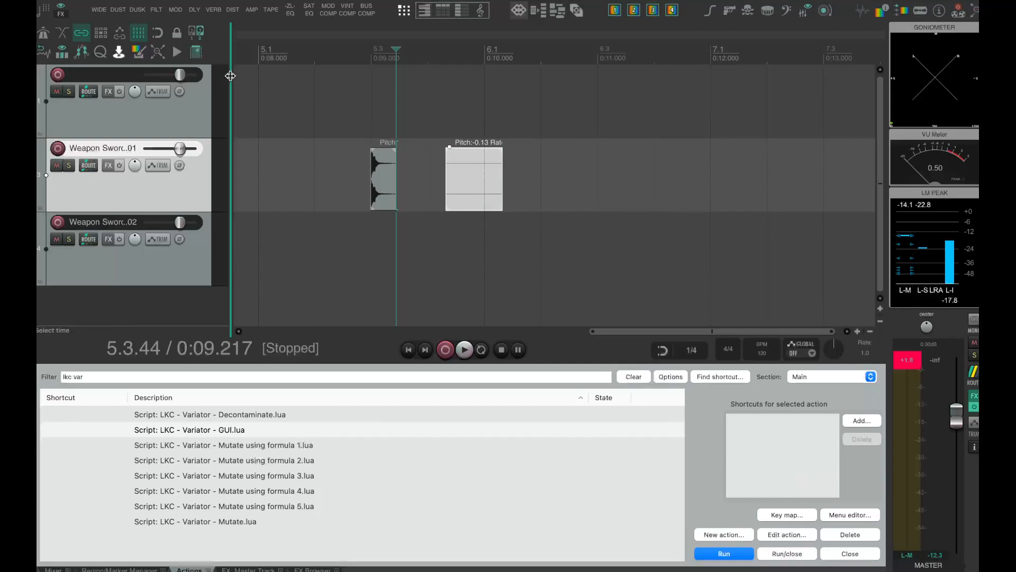
Step: View the tail part's Media Item Properties and take envelopes list, and close both windows
left_click(157, 166)
left_click(243, 148)
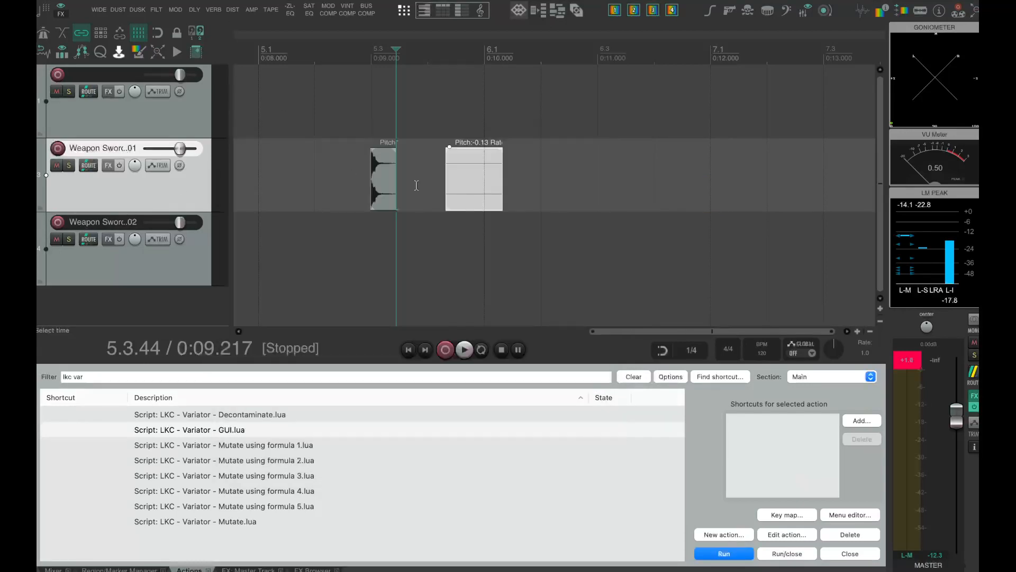
double_click(483, 180)
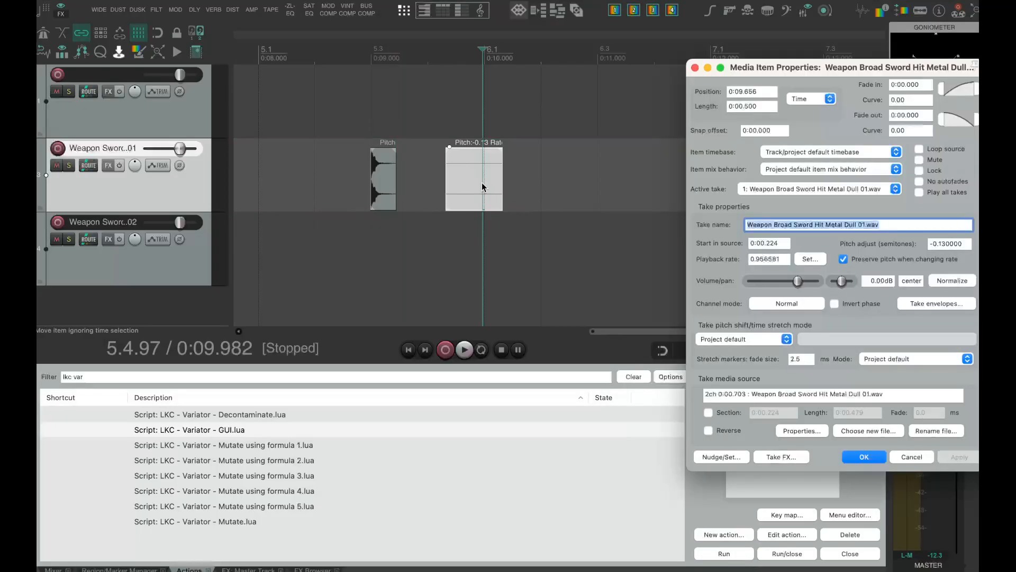
left_click(942, 297)
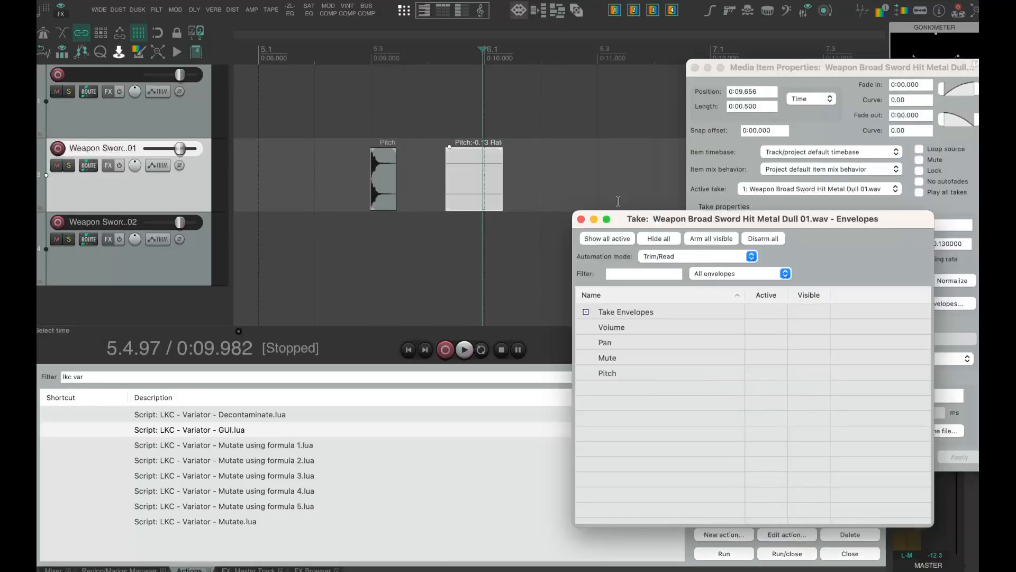
left_click(580, 219)
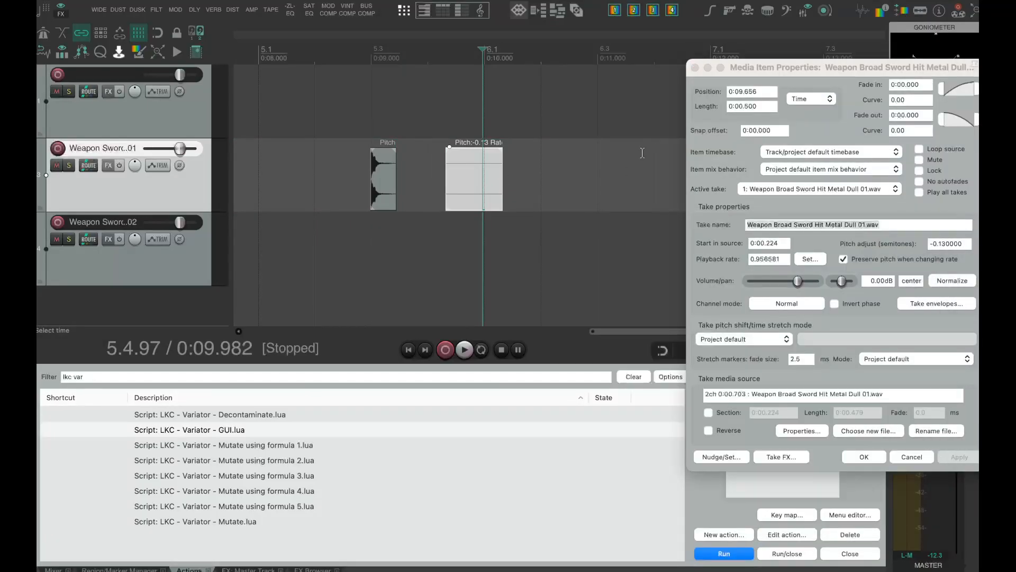
left_click(695, 67)
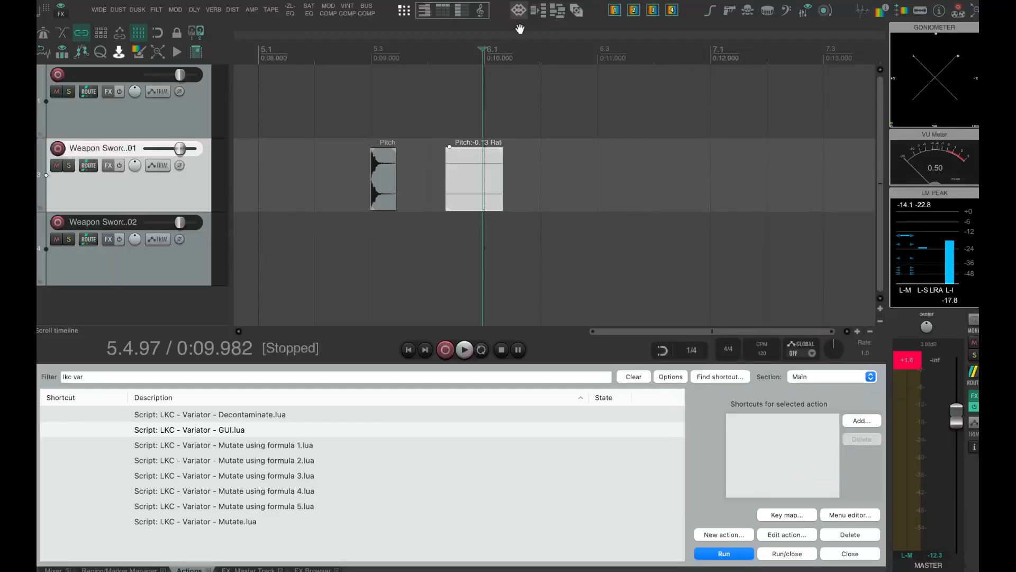
Step: Switch to Firefox and look over the LKC Tools home page, including its Variator section
key("super+Tab")
scroll(441, 155, "up", 2)
scroll(441, 158, "down", 10)
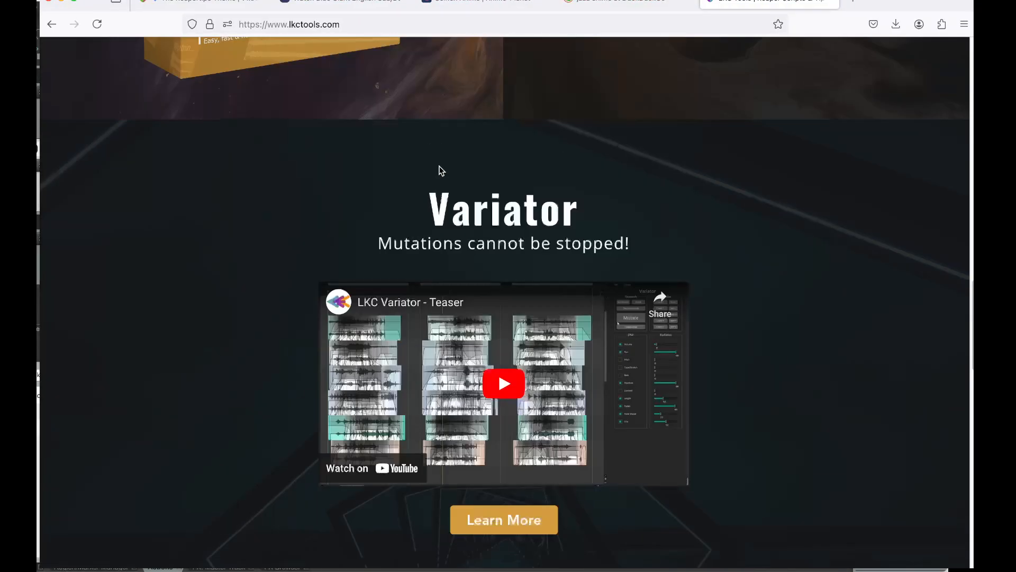
scroll(442, 170, "up", 15)
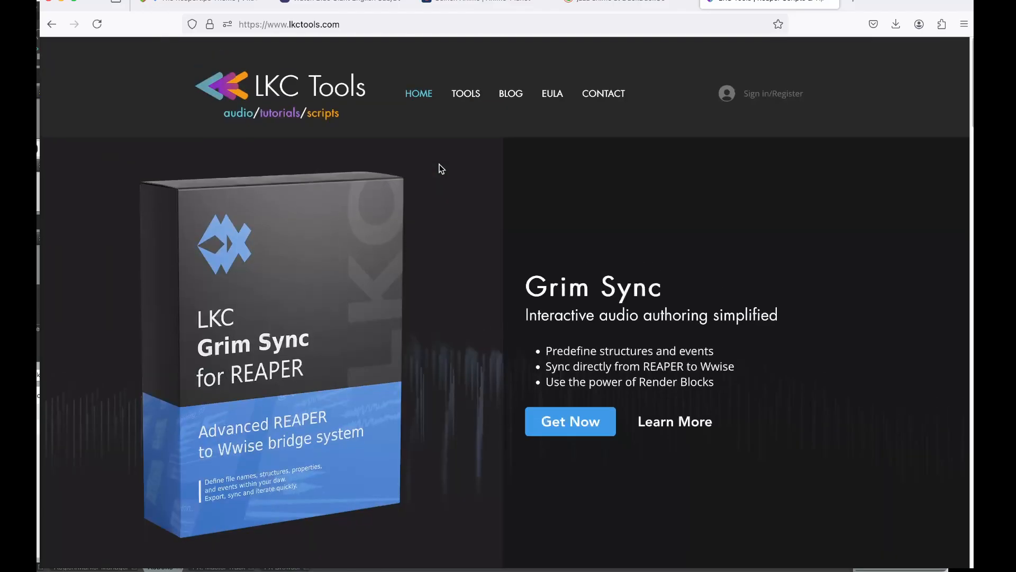
Step: Search the web for "reapack" in a new tab and open the ReaPack package manager site
key("super+t")
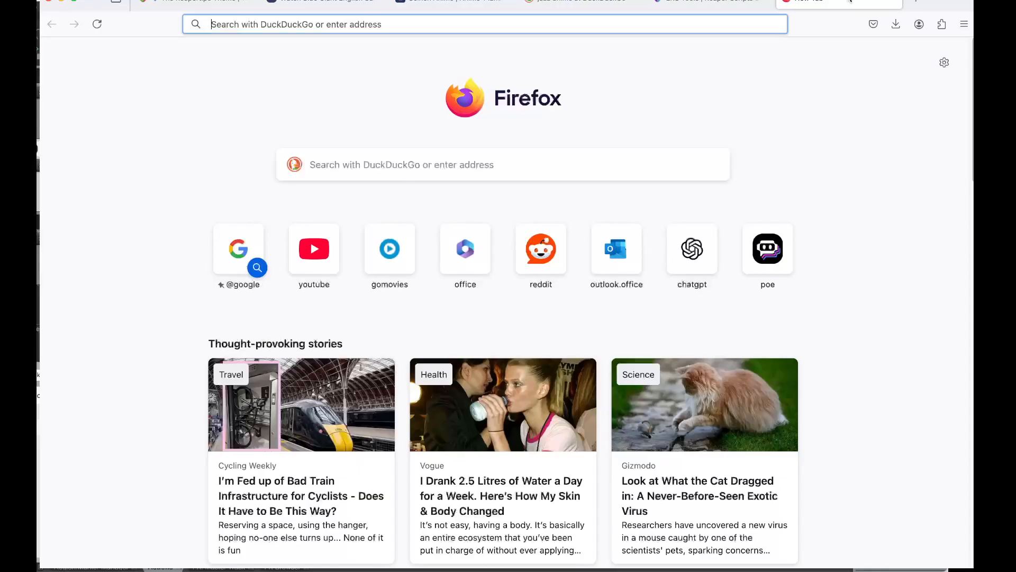
type("reap")
key("BackSpace")
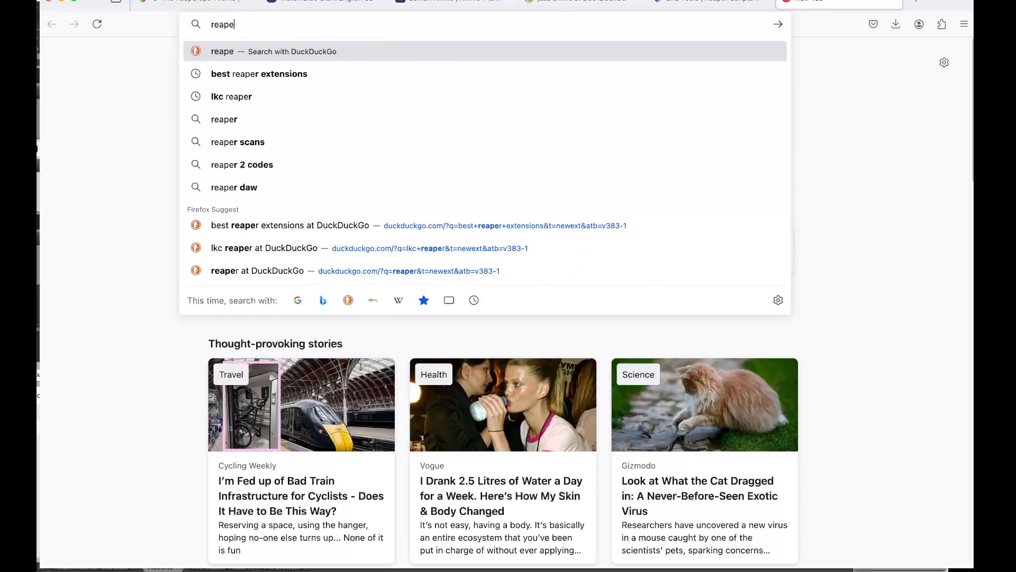
type("ack")
key("Return")
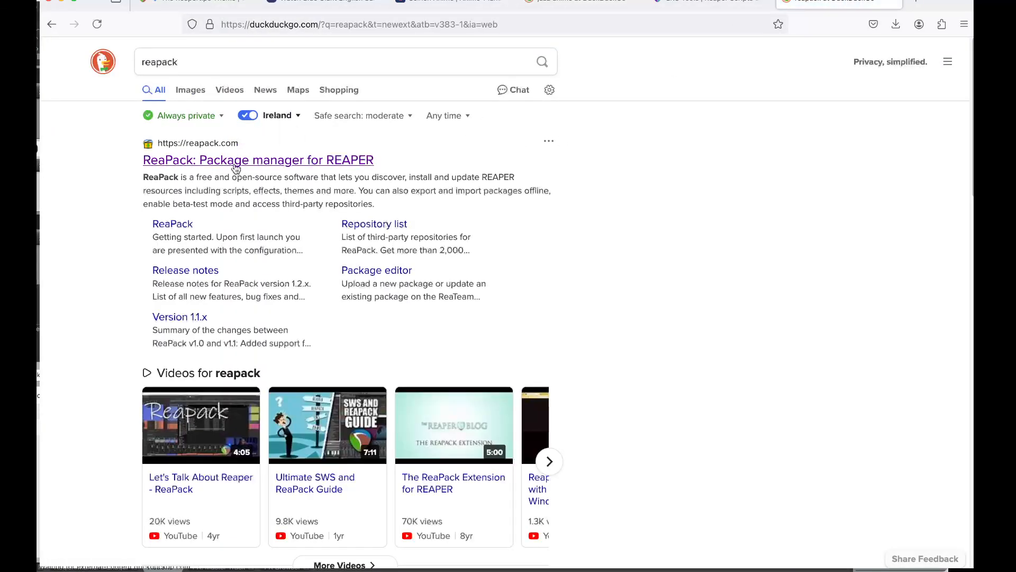
left_click(235, 162)
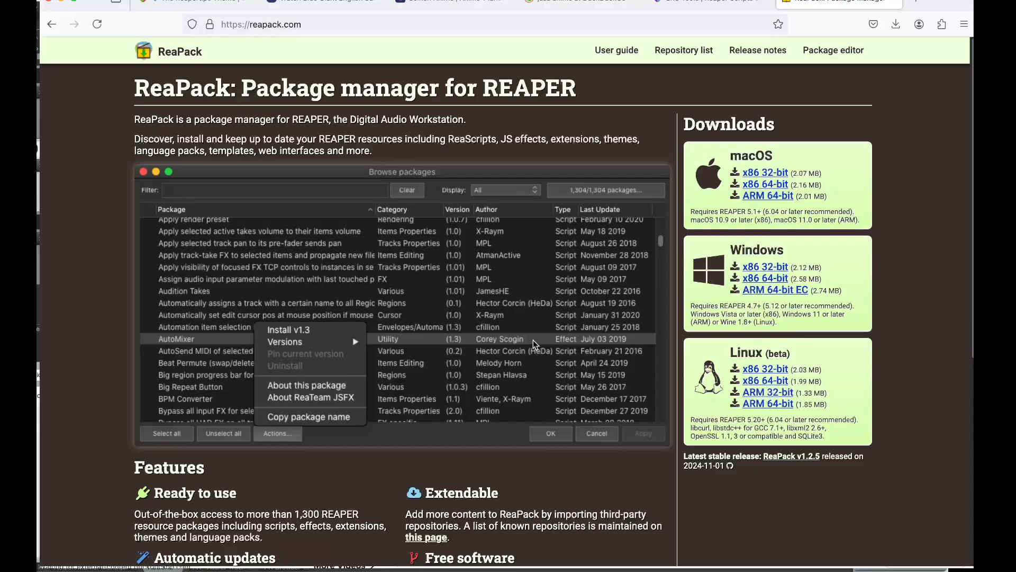
key("super+Tab")
key("super+Tab")
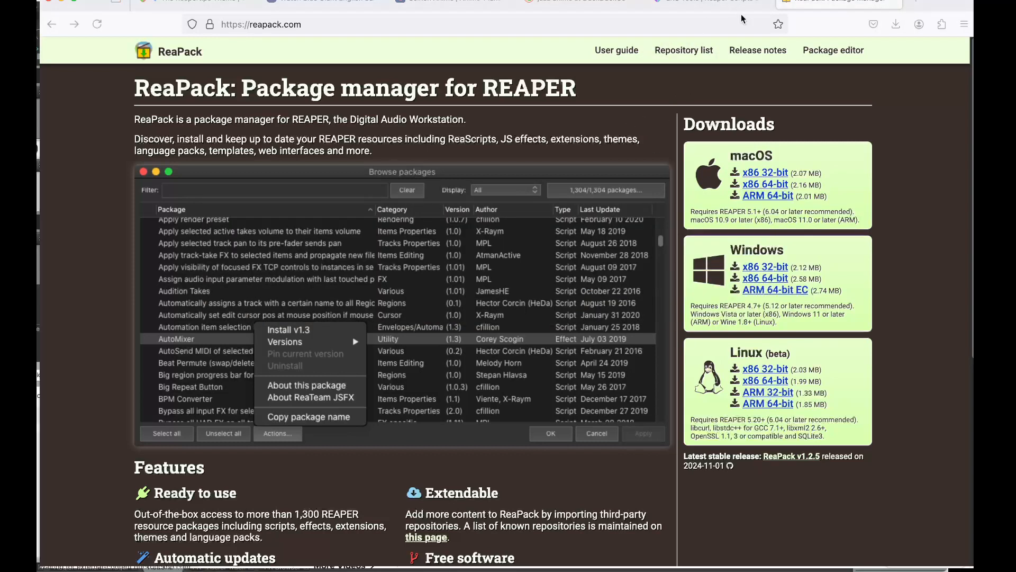